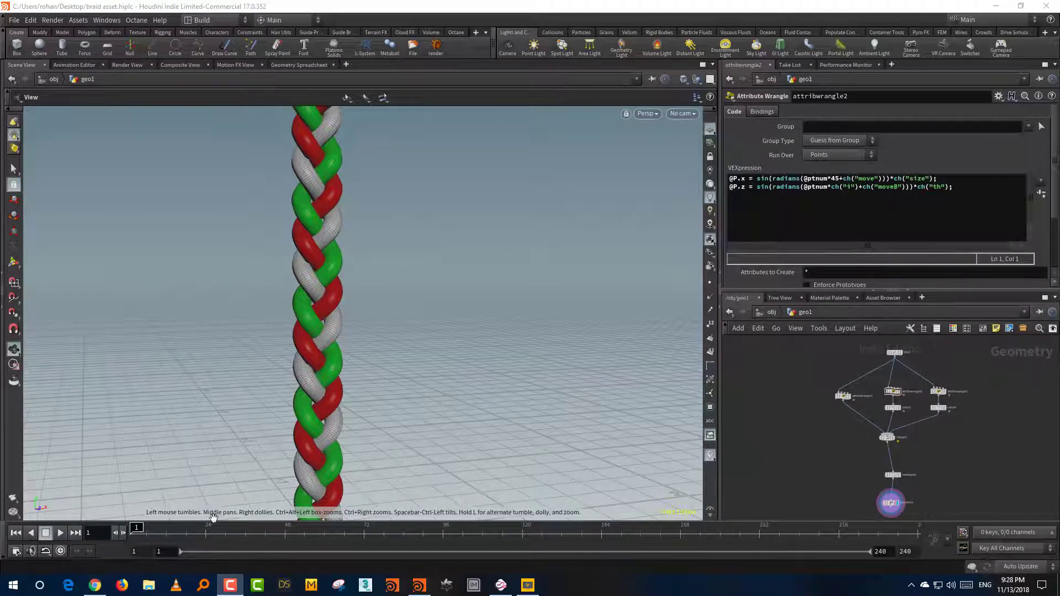
Switch to Chrome, enlarge the "MODO | Modeling Braids" video player, and examine the video's full description
{"action": "left_click", "coordinate": [95, 585]}
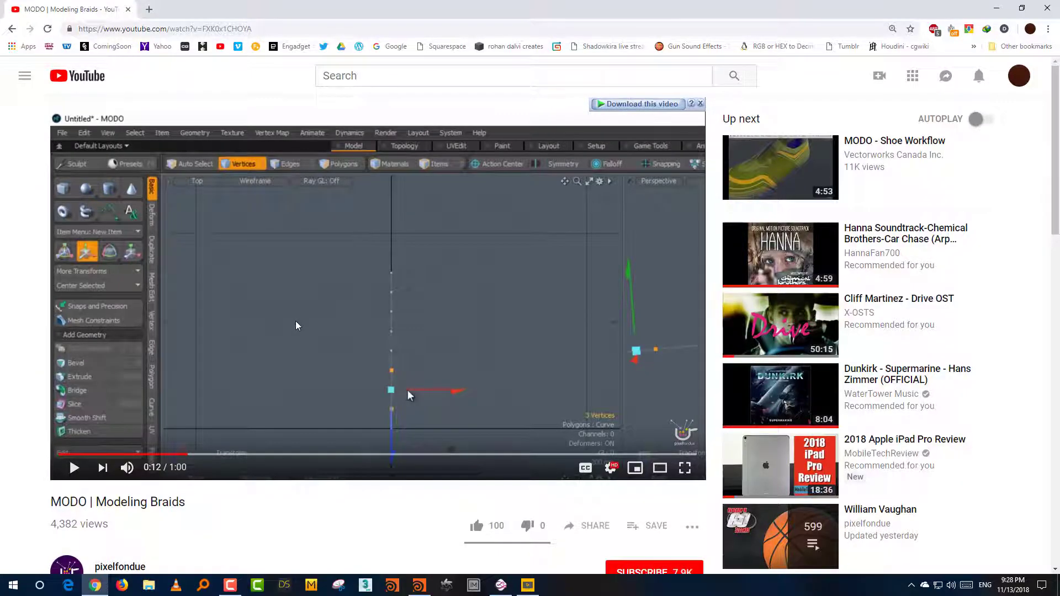
{"action": "left_click", "coordinate": [657, 468]}
{"action": "scroll", "coordinate": [580, 355], "scroll_direction": "down", "scroll_amount": 5}
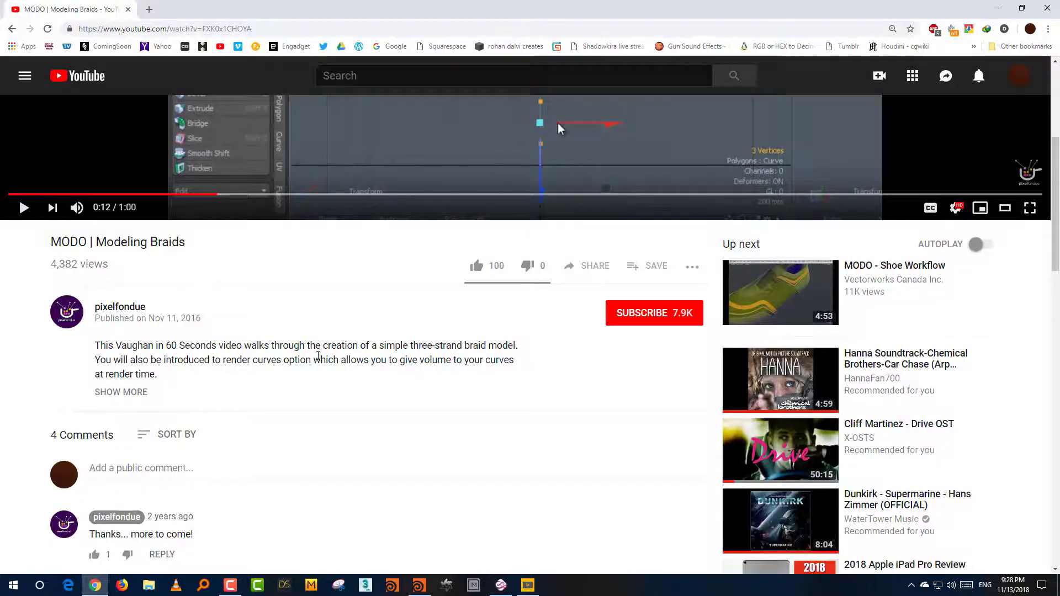
{"action": "scroll", "coordinate": [312, 340], "scroll_direction": "up", "scroll_amount": 5}
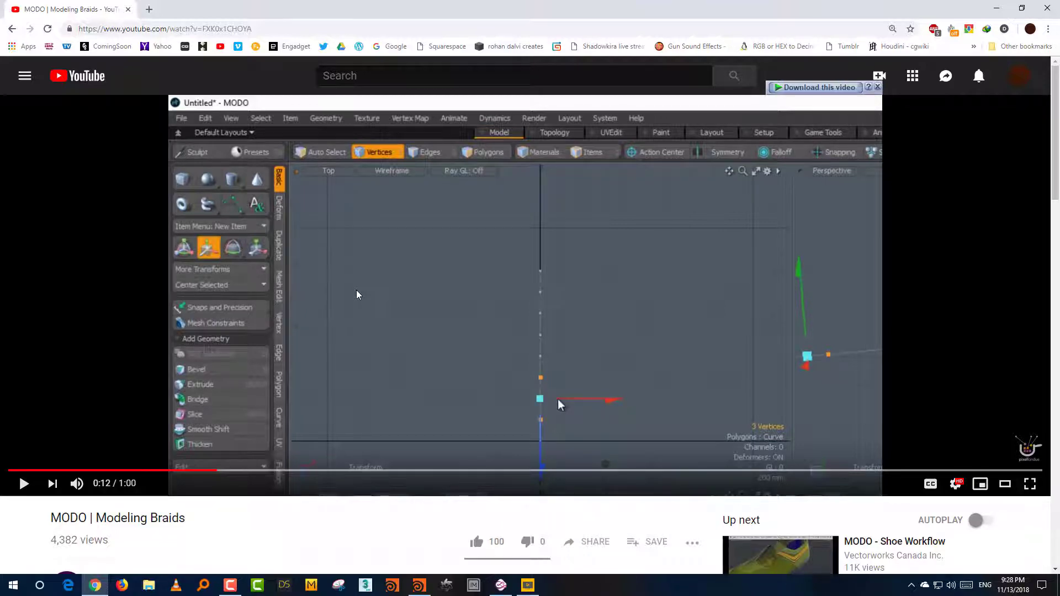
{"action": "scroll", "coordinate": [356, 301], "scroll_direction": "down", "scroll_amount": 4}
{"action": "left_click", "coordinate": [147, 450]}
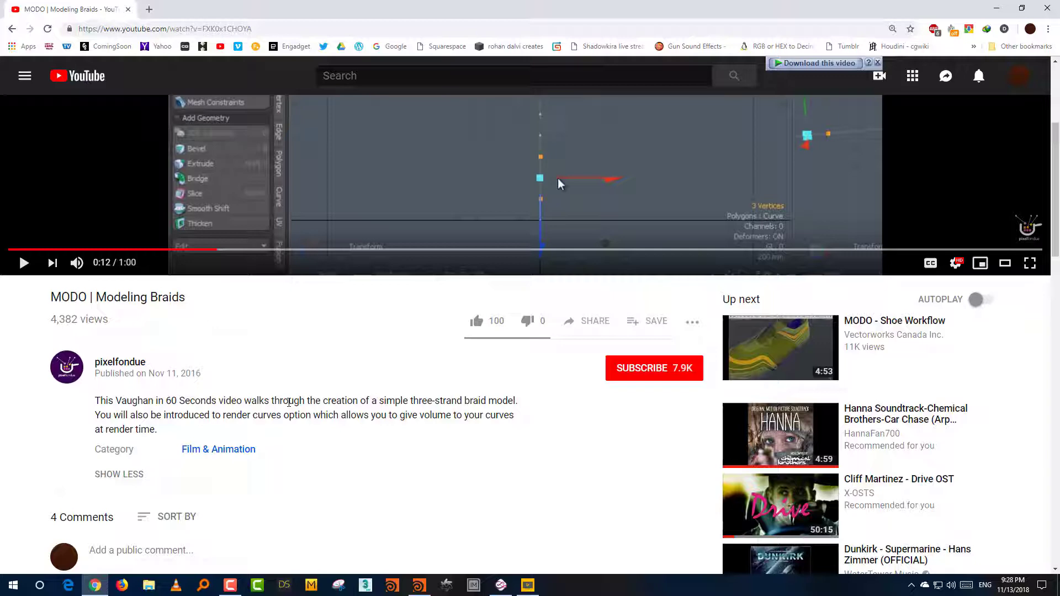
{"action": "scroll", "coordinate": [358, 445], "scroll_direction": "up", "scroll_amount": 4}
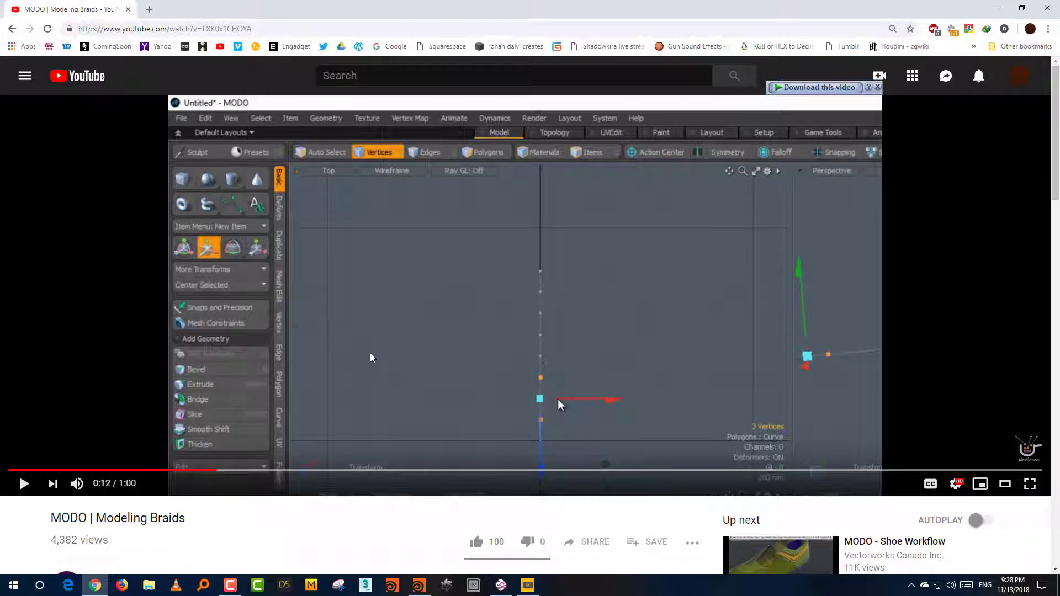
{"action": "scroll", "coordinate": [373, 358], "scroll_direction": "down", "scroll_amount": 4}
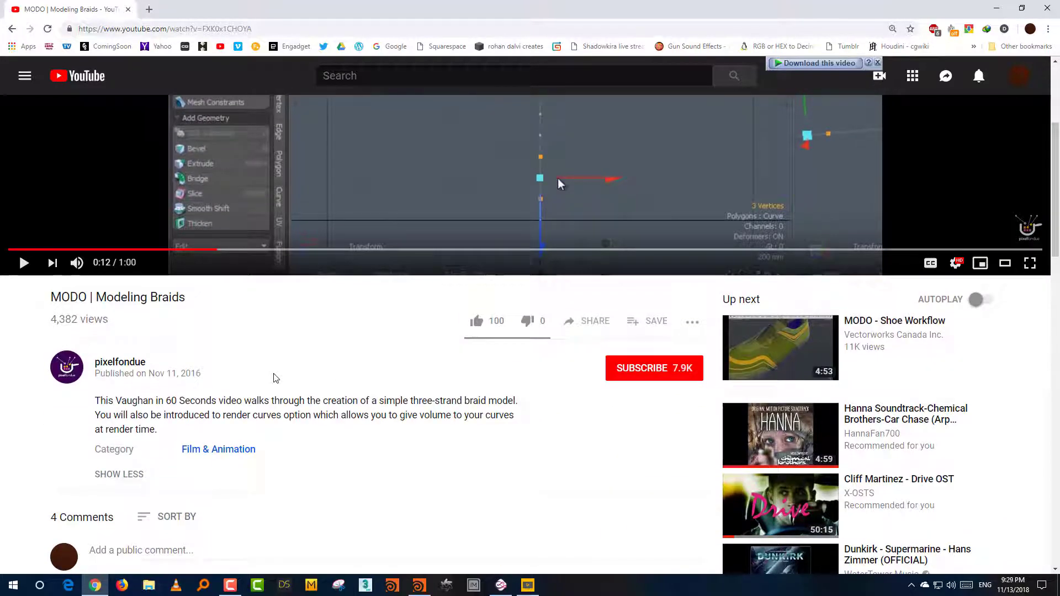
{"action": "scroll", "coordinate": [274, 378], "scroll_direction": "up", "scroll_amount": 4}
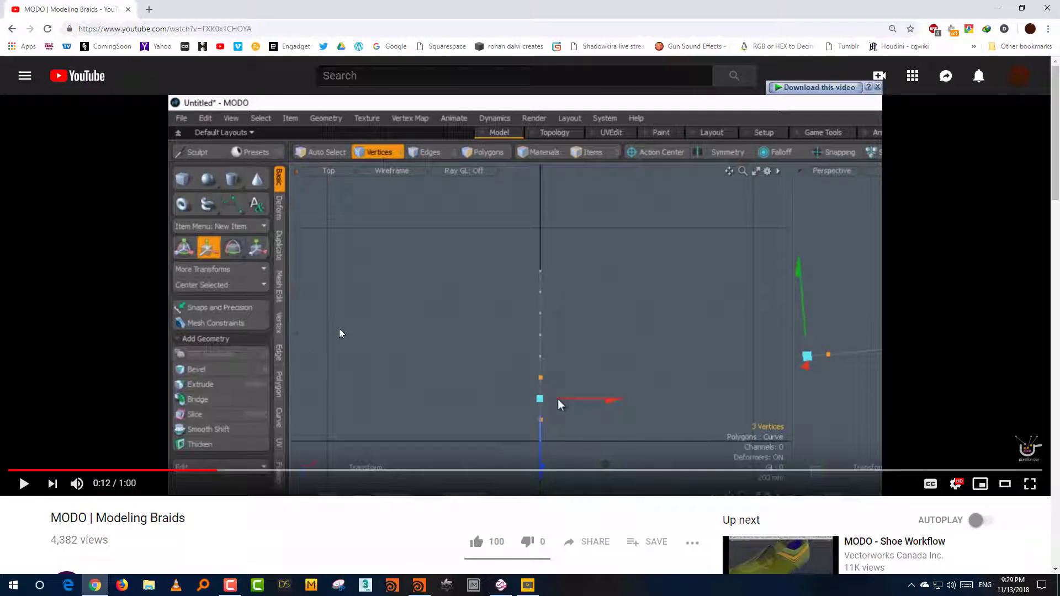
Play the braid video in short stretches up to 0:25 to examine how the S-shaped curve is built
{"action": "left_click", "coordinate": [305, 348]}
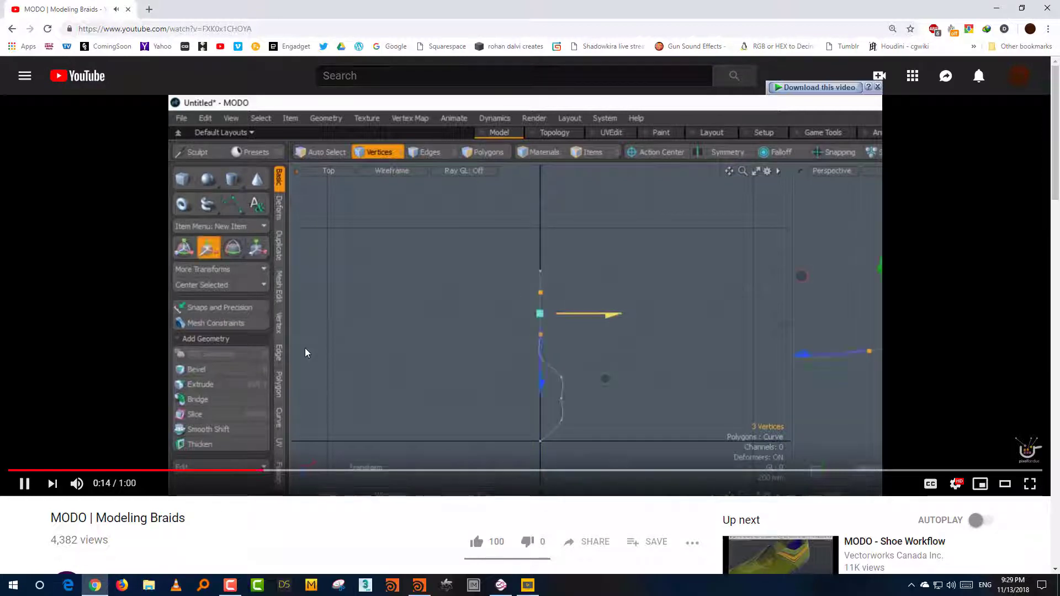
{"action": "left_click", "coordinate": [305, 348]}
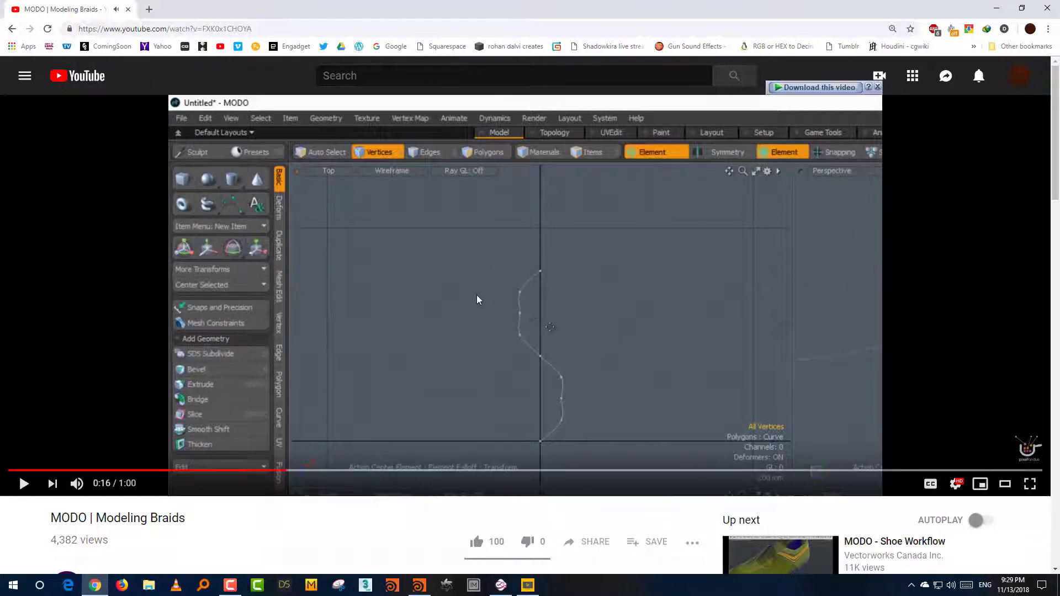
{"action": "left_click", "coordinate": [330, 393]}
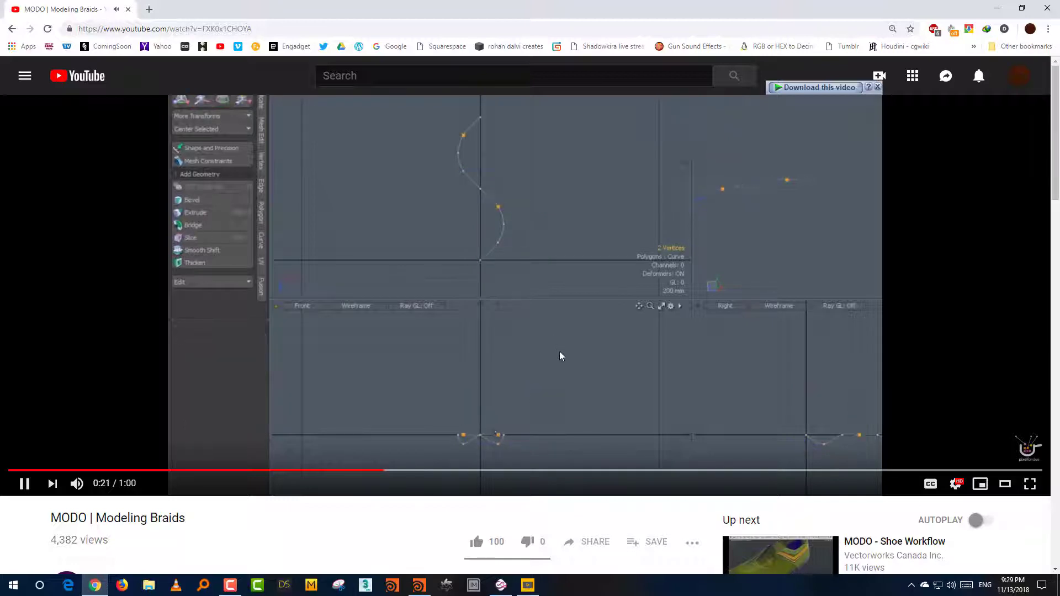
{"action": "left_click", "coordinate": [574, 402]}
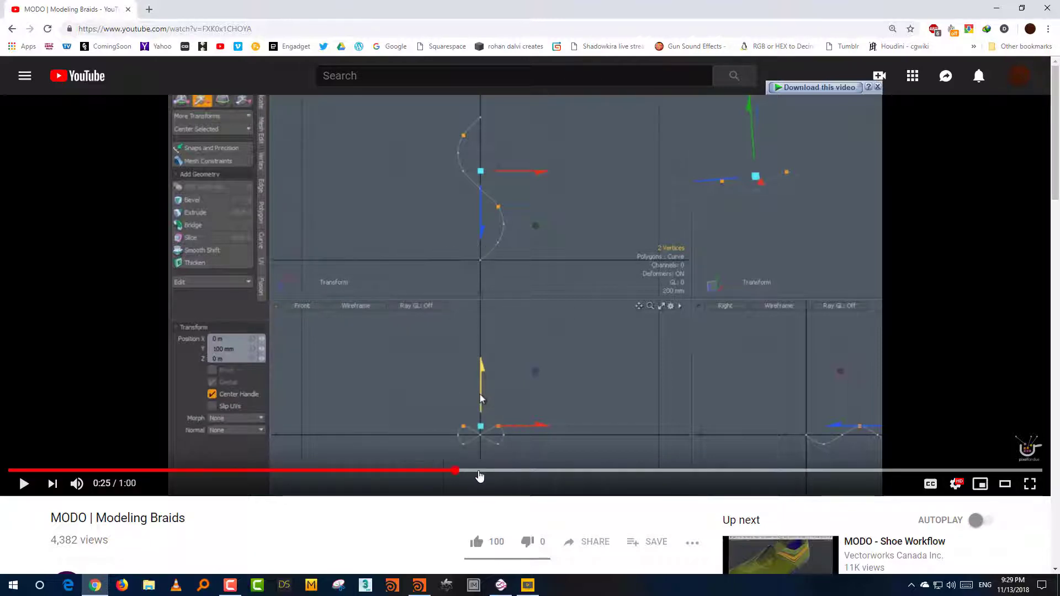
Skip through the video from 0:28 to 0:40 to examine how the curve is cloned, merged and offset
{"action": "left_click", "coordinate": [490, 471]}
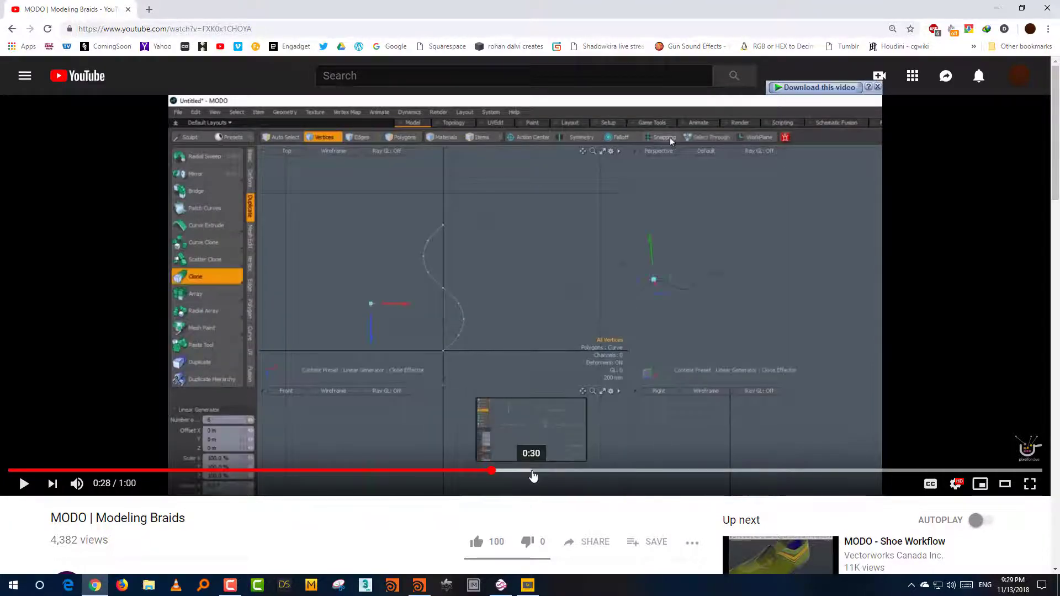
{"action": "left_click", "coordinate": [532, 472]}
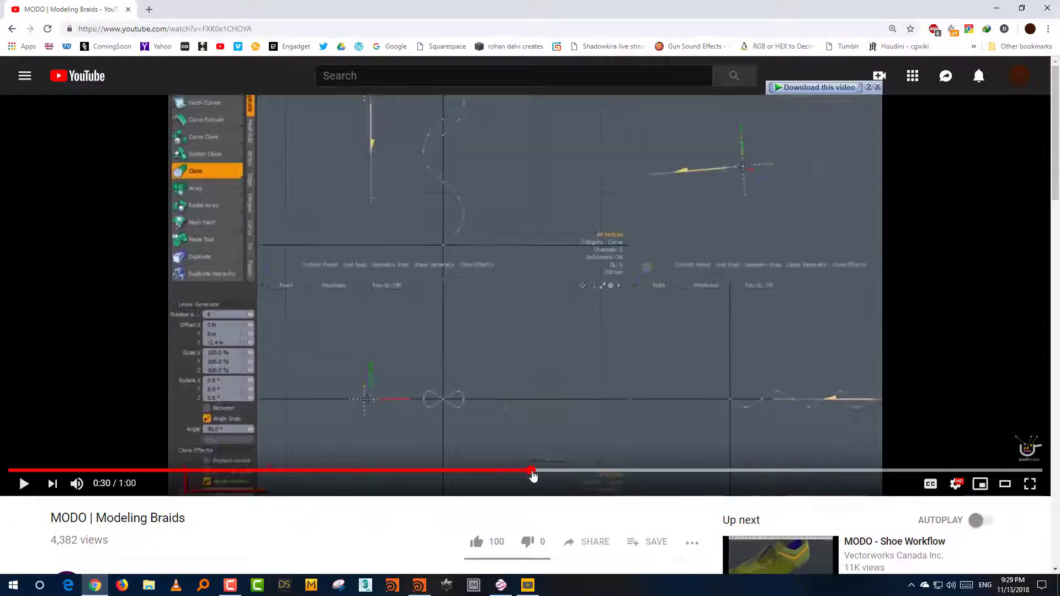
{"action": "left_click", "coordinate": [567, 472]}
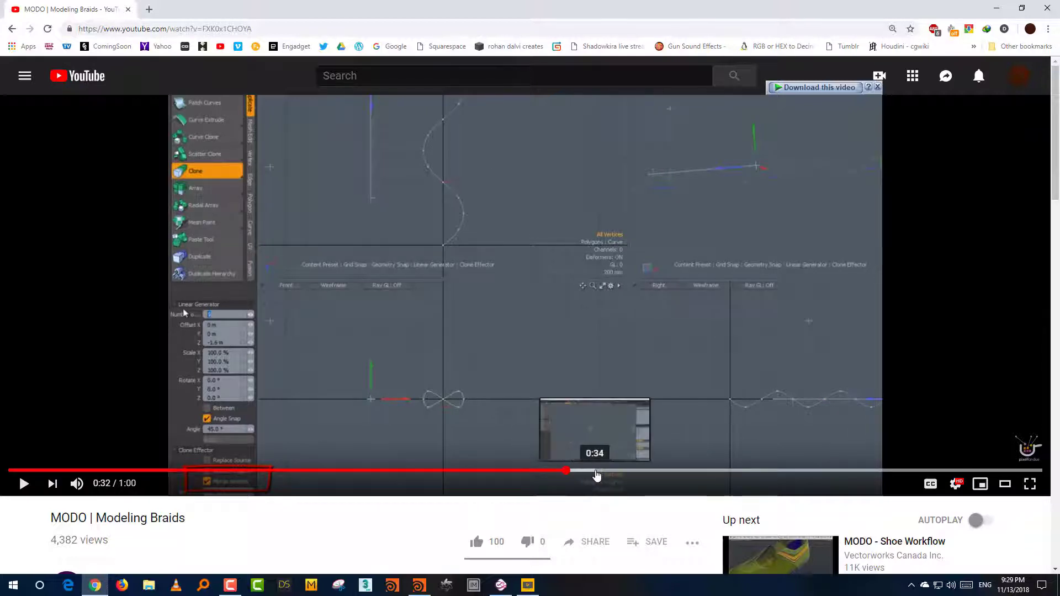
{"action": "left_click", "coordinate": [629, 472]}
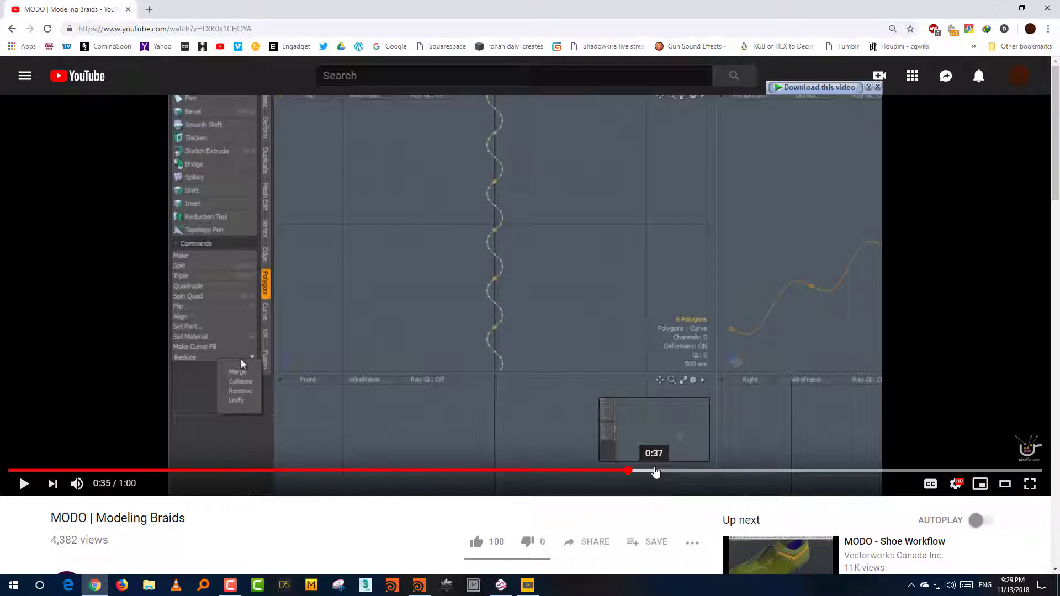
{"action": "left_click", "coordinate": [654, 472]}
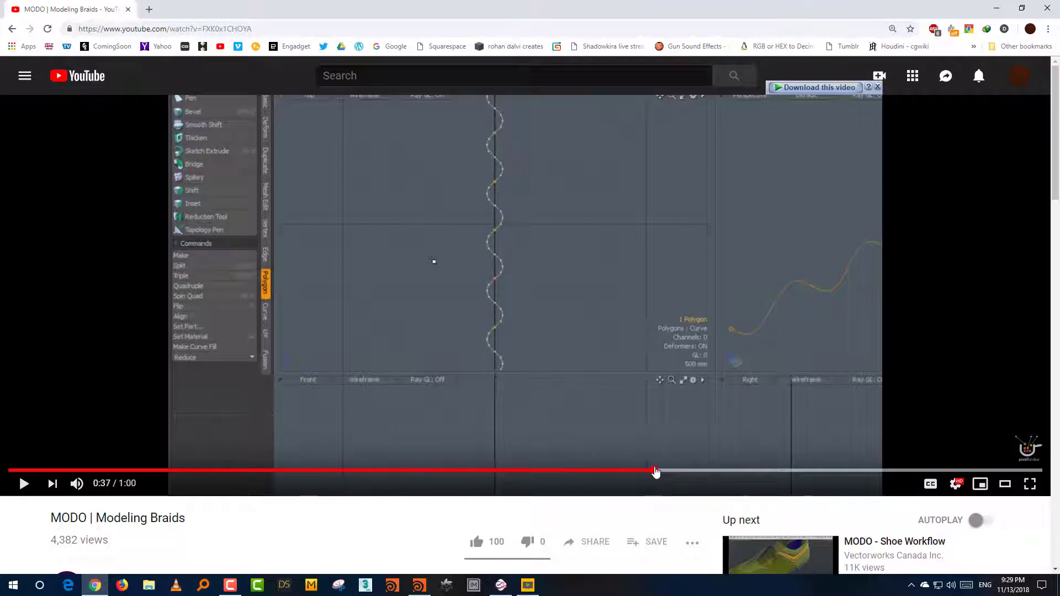
{"action": "left_click", "coordinate": [687, 472]}
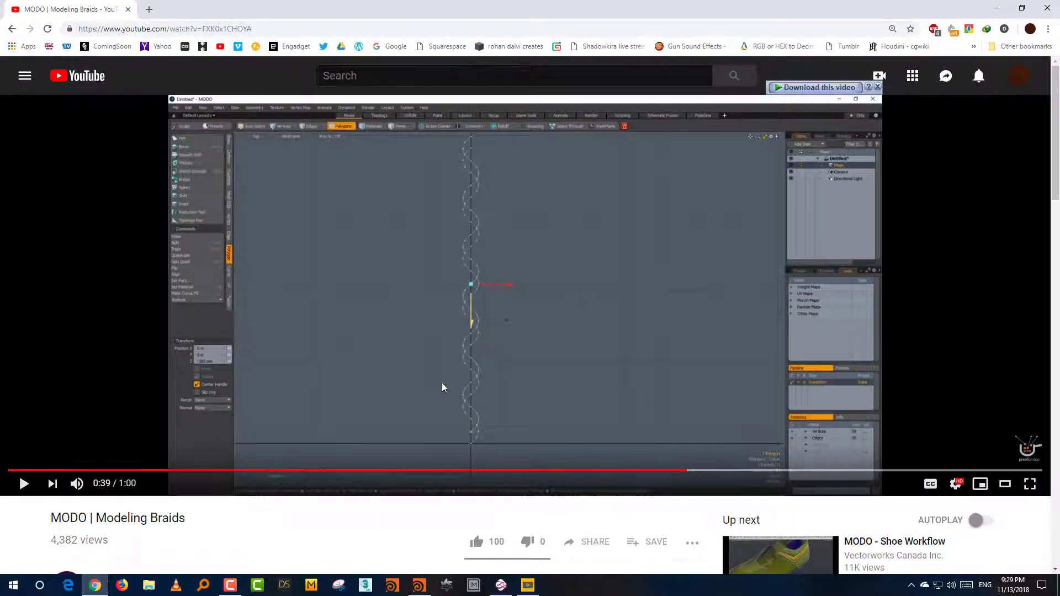
{"action": "left_click", "coordinate": [709, 472]}
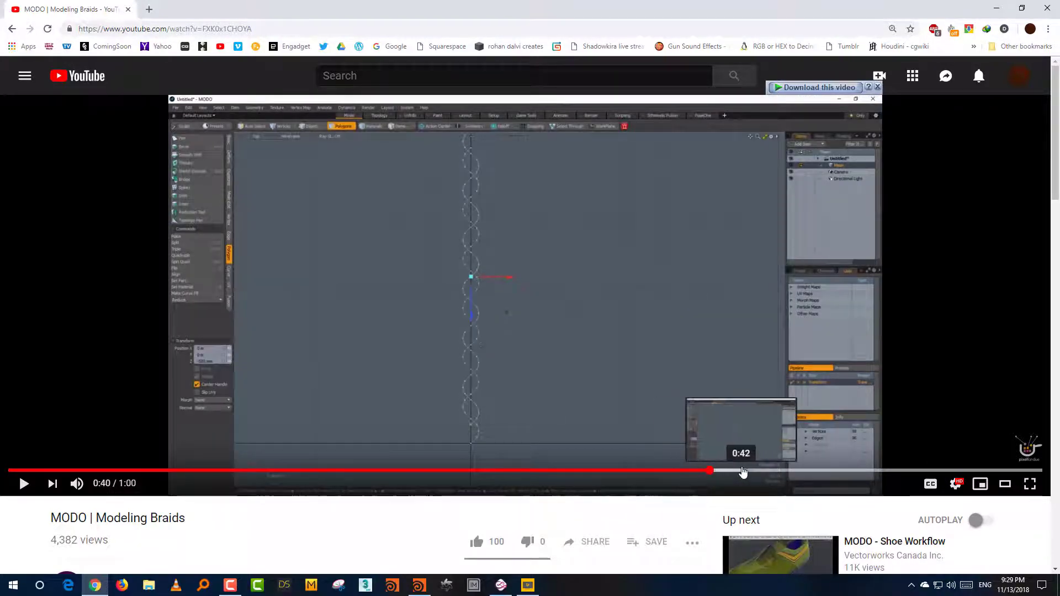
Skip ahead to the three offset strands and the render curve settings, ending at 0:47
{"action": "left_click", "coordinate": [735, 472]}
{"action": "left_click", "coordinate": [751, 472]}
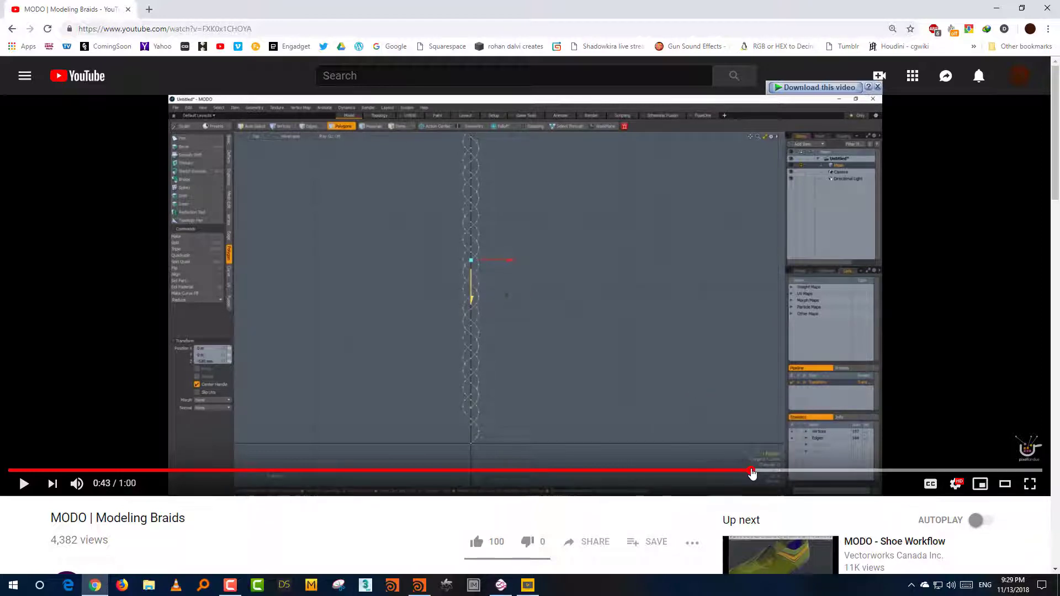
{"action": "left_click", "coordinate": [778, 472]}
{"action": "left_click", "coordinate": [798, 471]}
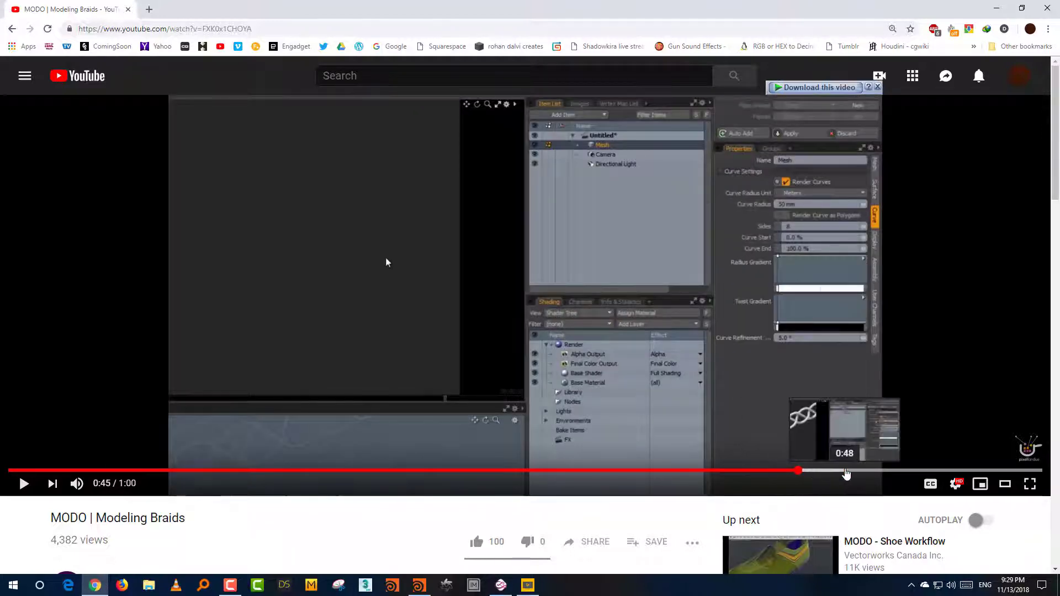
{"action": "left_click", "coordinate": [845, 472]}
{"action": "left_click", "coordinate": [886, 472]}
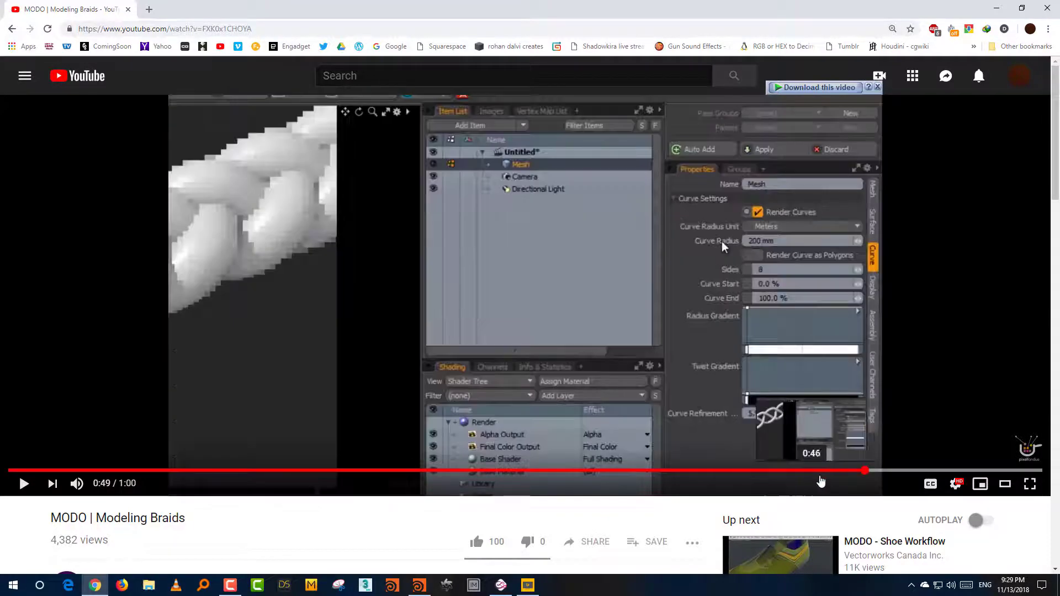
{"action": "left_click", "coordinate": [818, 472]}
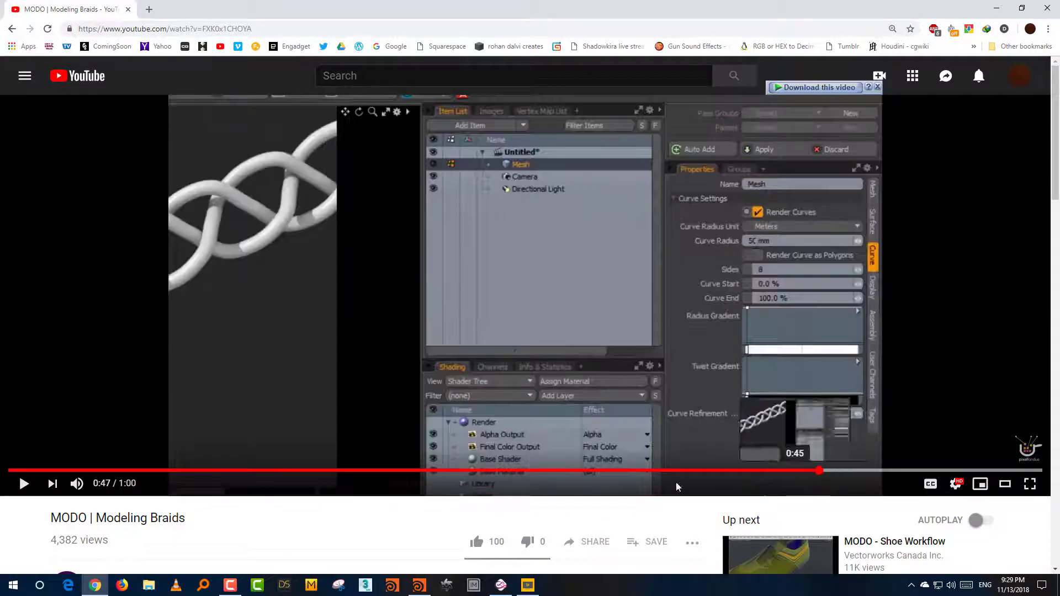
Switch to Mischief and draw a large S-curve labelled "sin" on the blank canvas
{"action": "left_click", "coordinate": [501, 585]}
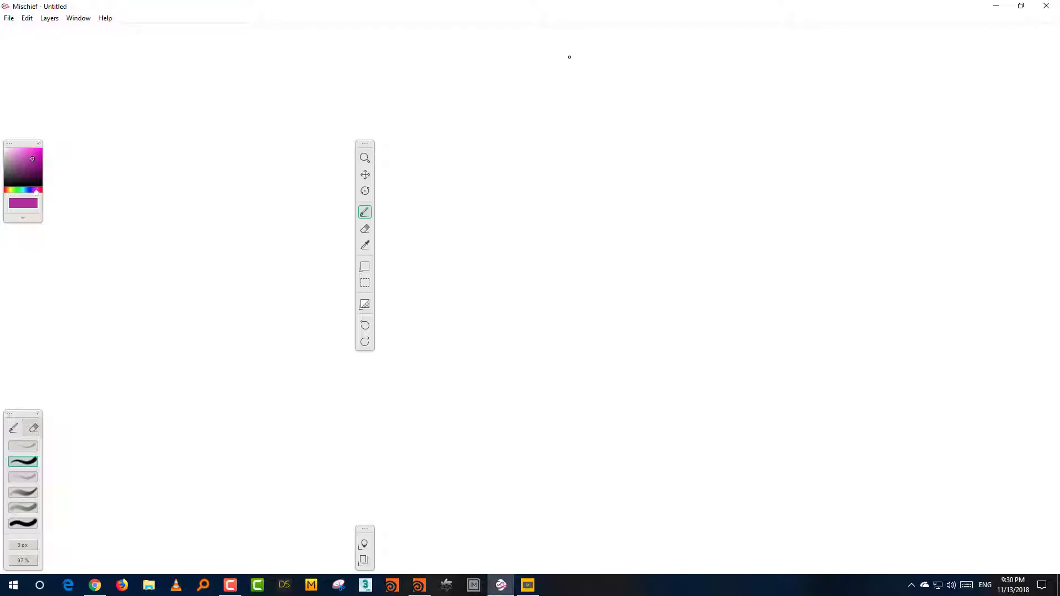
{"action": "mouse_move", "coordinate": [569, 57]}
{"action": "left_mouse_down"}
{"action": "mouse_move", "coordinate": [582, 127]}
{"action": "mouse_move", "coordinate": [526, 213]}
{"action": "left_mouse_up"}
{"action": "left_click_drag", "start_coordinate": [720, 158], "coordinate": [827, 169]}
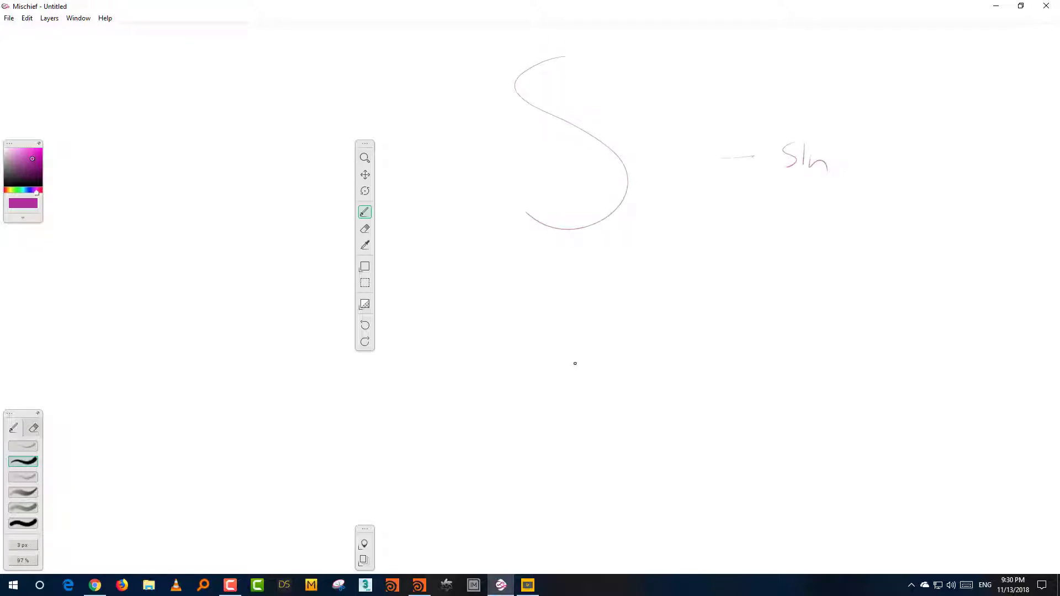
Draw a sideways figure-eight loop below the S-curve and label it "cos"
{"action": "mouse_move", "coordinate": [575, 363]}
{"action": "left_mouse_down"}
{"action": "mouse_move", "coordinate": [558, 373]}
{"action": "mouse_move", "coordinate": [657, 415]}
{"action": "mouse_move", "coordinate": [565, 373]}
{"action": "left_mouse_up"}
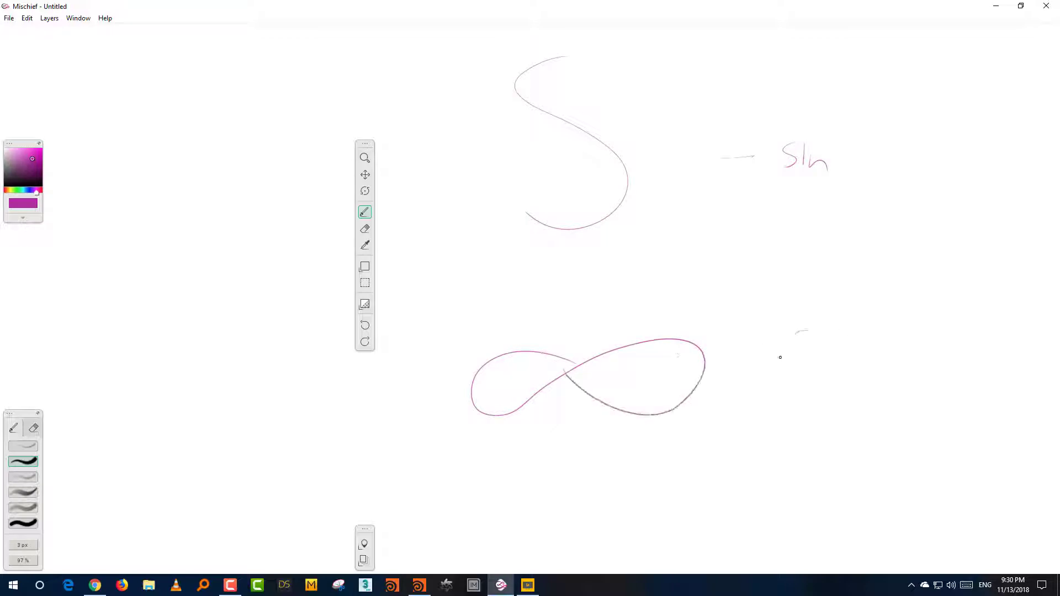
{"action": "left_click_drag", "start_coordinate": [780, 357], "coordinate": [796, 372]}
{"action": "left_click_drag", "start_coordinate": [809, 347], "coordinate": [843, 361]}
{"action": "left_click_drag", "start_coordinate": [436, 276], "coordinate": [423, 304]}
{"action": "mouse_move", "coordinate": [446, 284]}
{"action": "left_mouse_down"}
{"action": "mouse_move", "coordinate": [447, 302]}
{"action": "mouse_move", "coordinate": [472, 303]}
{"action": "left_mouse_up"}
{"action": "mouse_move", "coordinate": [497, 266]}
{"action": "left_mouse_down"}
{"action": "mouse_move", "coordinate": [489, 304]}
{"action": "mouse_move", "coordinate": [505, 303]}
{"action": "mouse_move", "coordinate": [517, 282]}
{"action": "mouse_move", "coordinate": [541, 297]}
{"action": "mouse_move", "coordinate": [612, 288]}
{"action": "left_mouse_up"}
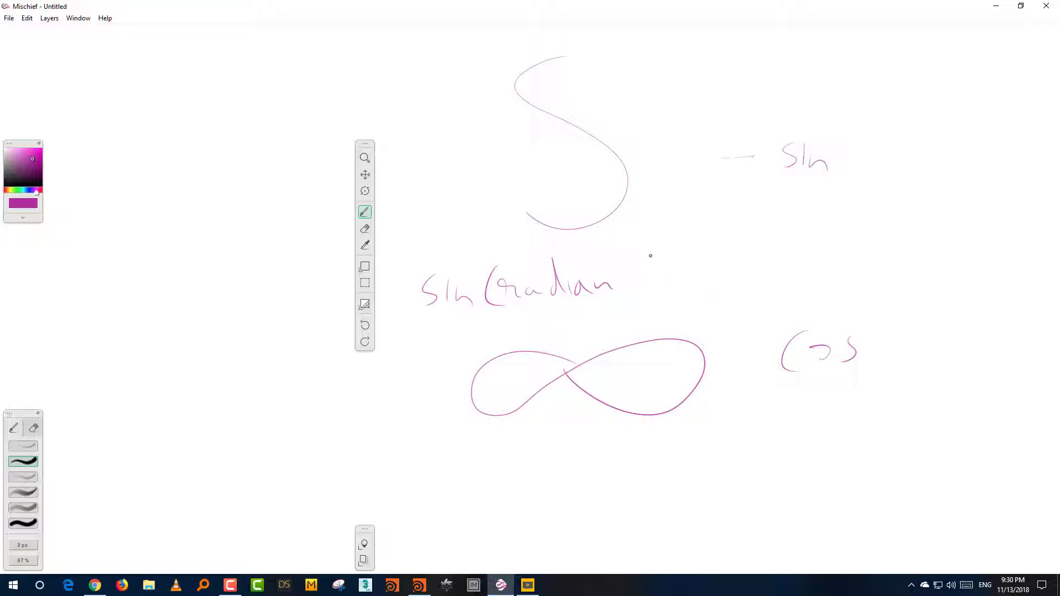
{"action": "mouse_move", "coordinate": [653, 253]}
{"action": "left_mouse_down"}
{"action": "mouse_move", "coordinate": [649, 294]}
{"action": "mouse_move", "coordinate": [719, 278]}
{"action": "mouse_move", "coordinate": [734, 262]}
{"action": "mouse_move", "coordinate": [753, 275]}
{"action": "left_mouse_up"}
{"action": "left_click_drag", "start_coordinate": [756, 268], "coordinate": [766, 269]}
{"action": "left_click_drag", "start_coordinate": [773, 265], "coordinate": [793, 268]}
{"action": "left_click_drag", "start_coordinate": [788, 244], "coordinate": [797, 276]}
{"action": "left_click_drag", "start_coordinate": [832, 230], "coordinate": [832, 284]}
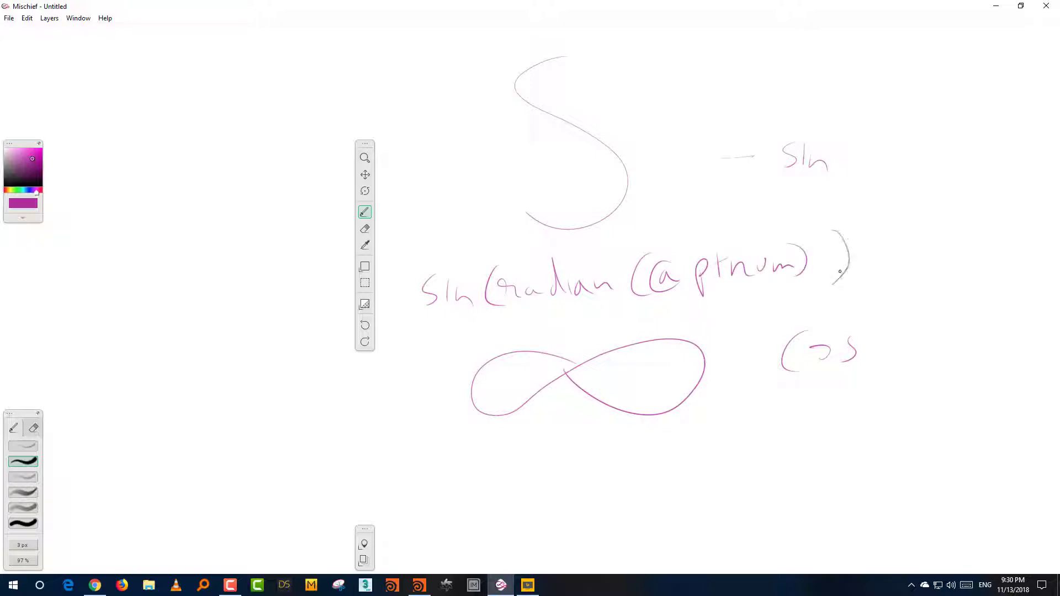
Handwrite "cos(radians" below the figure-eight loop and add the missing "s" to "radian" in the sin expression
{"action": "left_click_drag", "start_coordinate": [457, 477], "coordinate": [453, 504]}
{"action": "mouse_move", "coordinate": [480, 488]}
{"action": "left_mouse_down"}
{"action": "mouse_move", "coordinate": [474, 498]}
{"action": "mouse_move", "coordinate": [500, 501]}
{"action": "left_mouse_up"}
{"action": "mouse_move", "coordinate": [539, 455]}
{"action": "left_mouse_down"}
{"action": "mouse_move", "coordinate": [535, 498]}
{"action": "mouse_move", "coordinate": [598, 479]}
{"action": "left_mouse_up"}
{"action": "left_click_drag", "start_coordinate": [611, 469], "coordinate": [607, 480]}
{"action": "left_click_drag", "start_coordinate": [605, 443], "coordinate": [606, 480]}
{"action": "mouse_move", "coordinate": [629, 470]}
{"action": "left_mouse_down"}
{"action": "mouse_move", "coordinate": [632, 481]}
{"action": "mouse_move", "coordinate": [677, 478]}
{"action": "left_mouse_up"}
{"action": "left_click_drag", "start_coordinate": [688, 459], "coordinate": [682, 481]}
{"action": "left_click_drag", "start_coordinate": [623, 270], "coordinate": [617, 296]}
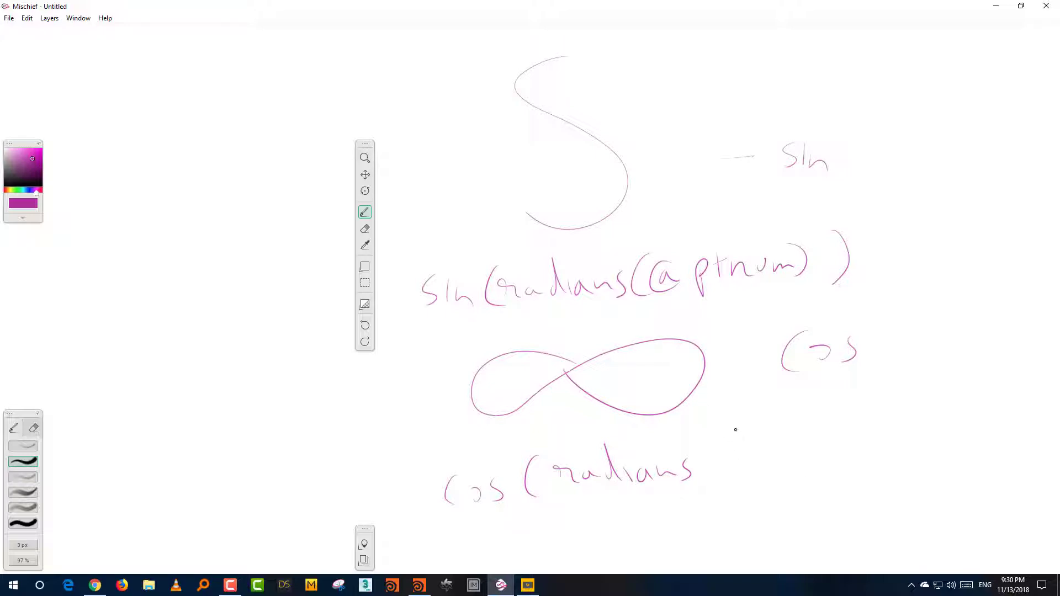
{"action": "mouse_move", "coordinate": [730, 432]}
{"action": "left_mouse_down"}
{"action": "mouse_move", "coordinate": [730, 477]}
{"action": "mouse_move", "coordinate": [790, 477]}
{"action": "mouse_move", "coordinate": [789, 462]}
{"action": "left_mouse_up"}
{"action": "mouse_move", "coordinate": [811, 428]}
{"action": "left_mouse_down"}
{"action": "mouse_move", "coordinate": [807, 459]}
{"action": "mouse_move", "coordinate": [837, 458]}
{"action": "left_mouse_up"}
{"action": "left_click_drag", "start_coordinate": [841, 446], "coordinate": [857, 448]}
{"action": "mouse_move", "coordinate": [860, 457]}
{"action": "left_mouse_down"}
{"action": "mouse_move", "coordinate": [883, 455]}
{"action": "mouse_move", "coordinate": [886, 469]}
{"action": "left_mouse_up"}
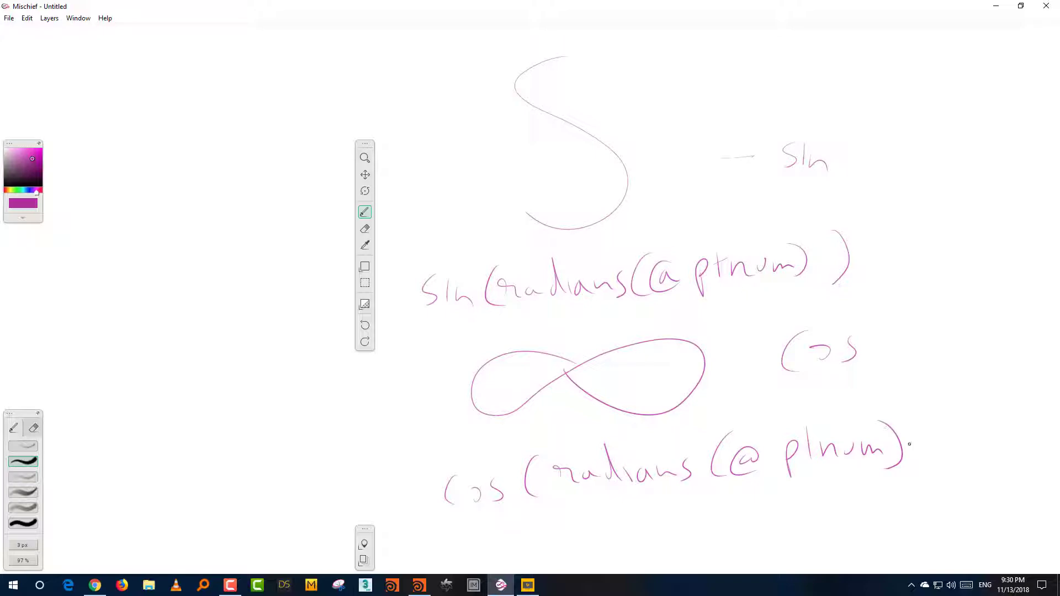
{"action": "mouse_move", "coordinate": [910, 444]}
{"action": "left_mouse_down"}
{"action": "mouse_move", "coordinate": [929, 457]}
{"action": "mouse_move", "coordinate": [913, 458]}
{"action": "left_mouse_up"}
{"action": "left_click_drag", "start_coordinate": [938, 441], "coordinate": [949, 459]}
Shift the drawing and move the two floating tool palettes clear of it to free up sketching space
{"action": "mouse_move", "coordinate": [962, 331]}
{"action": "middle_mouse_down"}
{"action": "mouse_move", "coordinate": [671, 339]}
{"action": "mouse_move", "coordinate": [778, 334]}
{"action": "middle_mouse_up"}
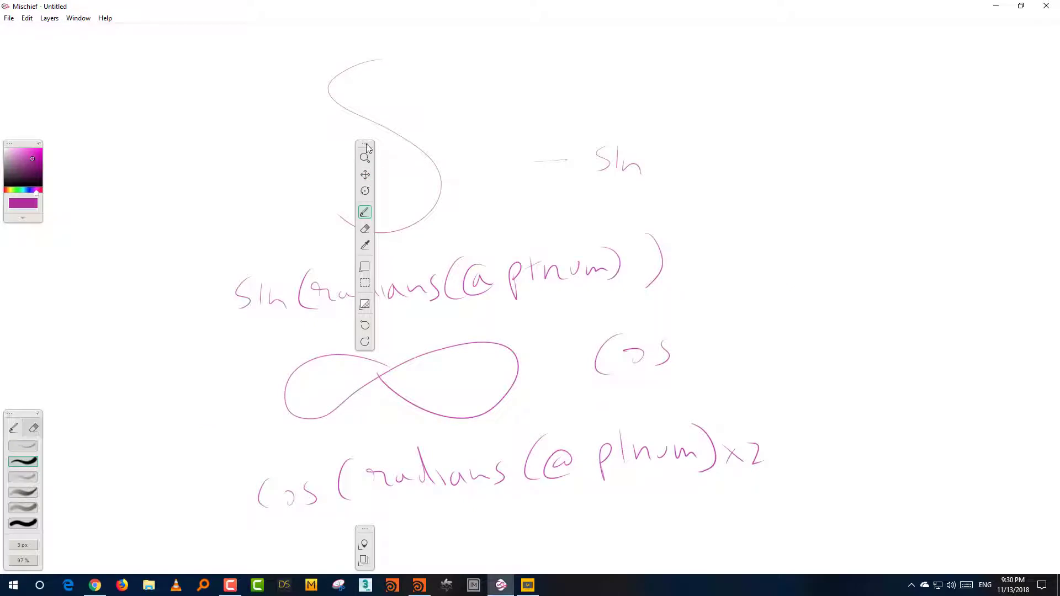
{"action": "left_click_drag", "start_coordinate": [365, 144], "coordinate": [1010, 57]}
{"action": "left_click_drag", "start_coordinate": [365, 529], "coordinate": [1021, 420]}
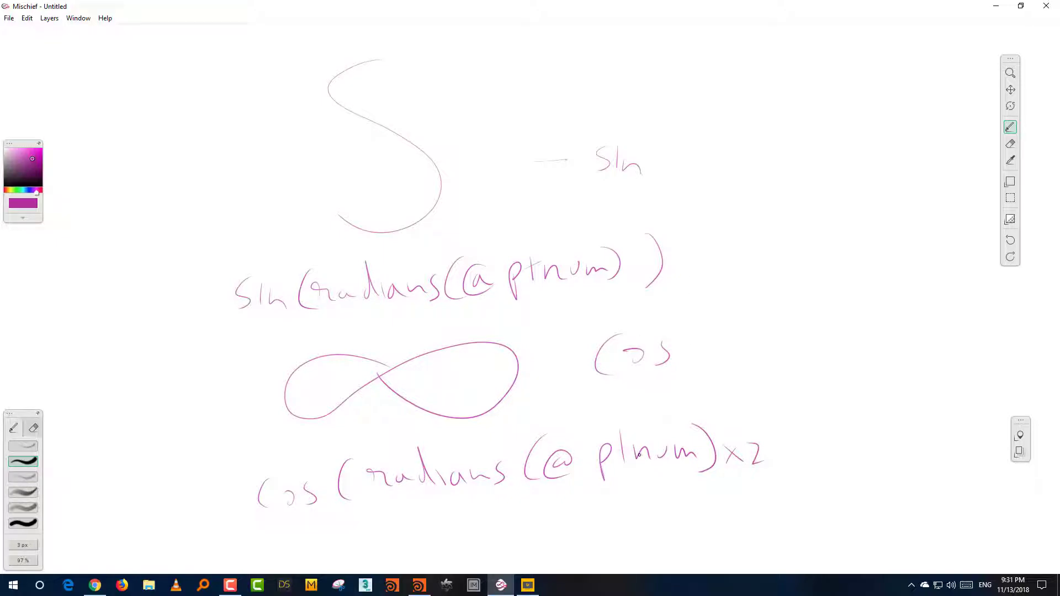
Sketch three overlapping, offset S-curves beside the formulas and add a plus sign after "ptnum" in both expressions
{"action": "left_click_drag", "start_coordinate": [832, 213], "coordinate": [804, 298]}
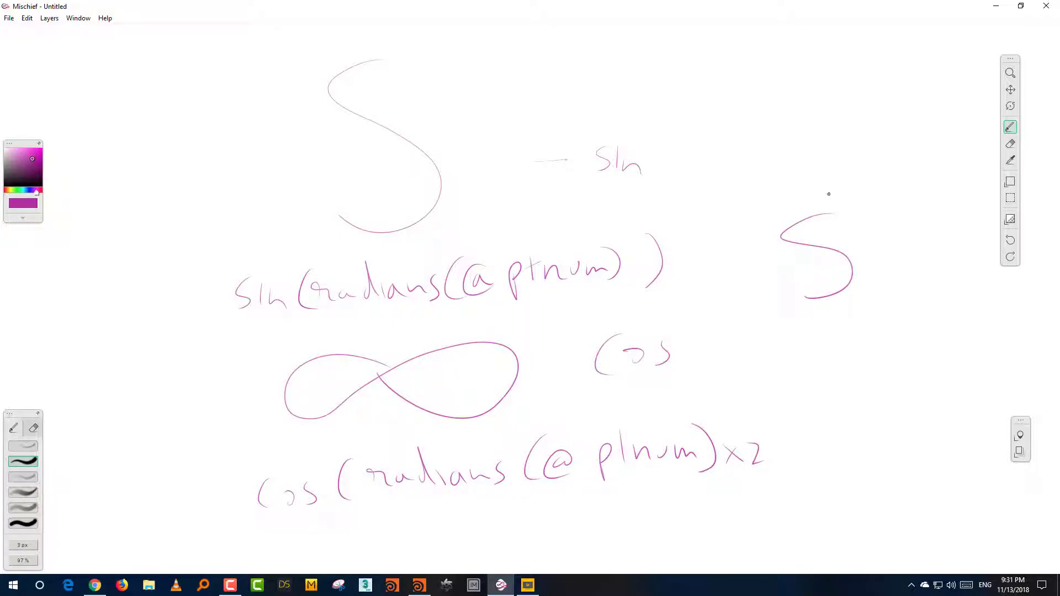
{"action": "left_click_drag", "start_coordinate": [776, 219], "coordinate": [798, 265]}
{"action": "left_click_drag", "start_coordinate": [609, 255], "coordinate": [612, 278]}
{"action": "left_click_drag", "start_coordinate": [599, 264], "coordinate": [619, 260]}
{"action": "left_click_drag", "start_coordinate": [701, 429], "coordinate": [699, 460]}
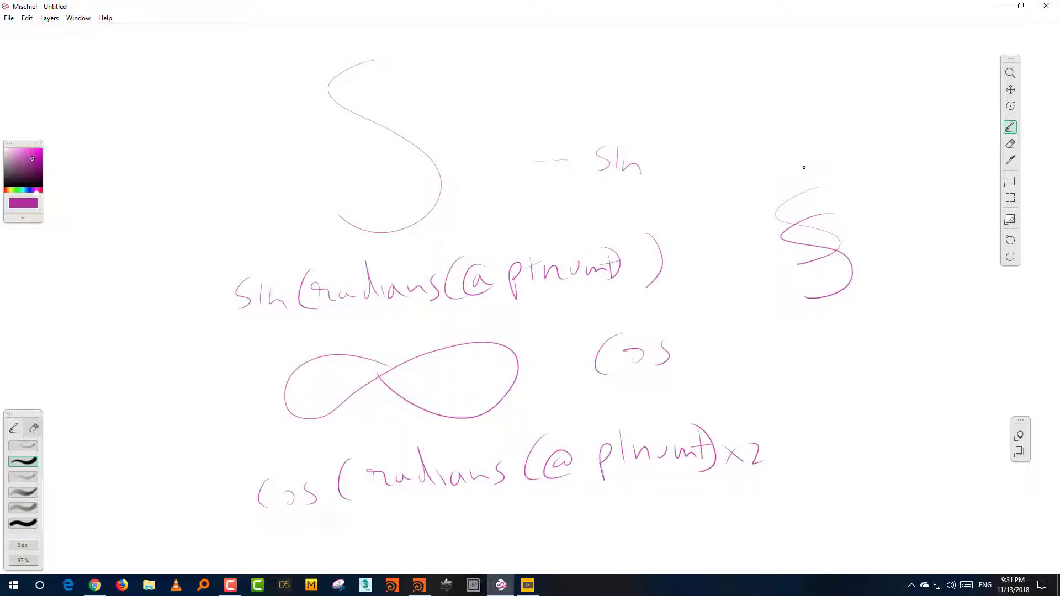
{"action": "mouse_move", "coordinate": [804, 168]}
{"action": "left_mouse_down"}
{"action": "mouse_move", "coordinate": [776, 198]}
{"action": "mouse_move", "coordinate": [798, 240]}
{"action": "left_mouse_up"}
Draw a longer wavy strand beside the cos expression, circle the lower of its two handwritten labels, and add "×2" to the upper one
{"action": "mouse_move", "coordinate": [891, 360]}
{"action": "left_mouse_down"}
{"action": "mouse_move", "coordinate": [900, 424]}
{"action": "mouse_move", "coordinate": [839, 466]}
{"action": "mouse_move", "coordinate": [903, 505]}
{"action": "mouse_move", "coordinate": [837, 525]}
{"action": "left_mouse_up"}
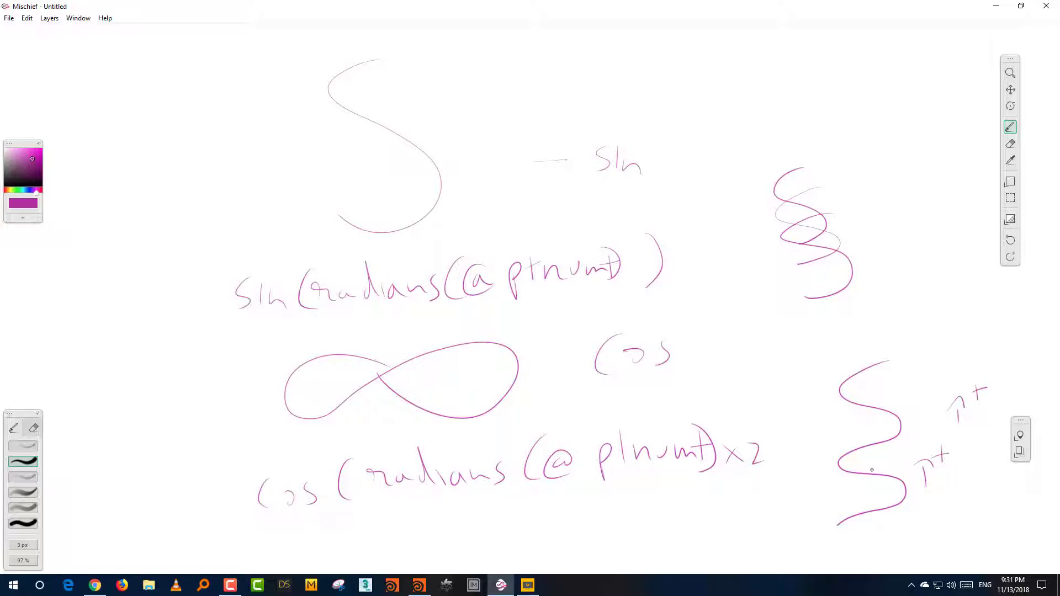
{"action": "left_click_drag", "start_coordinate": [910, 463], "coordinate": [914, 452]}
{"action": "mouse_move", "coordinate": [968, 413]}
{"action": "left_mouse_down"}
{"action": "mouse_move", "coordinate": [991, 421]}
{"action": "mouse_move", "coordinate": [1008, 409]}
{"action": "left_mouse_up"}
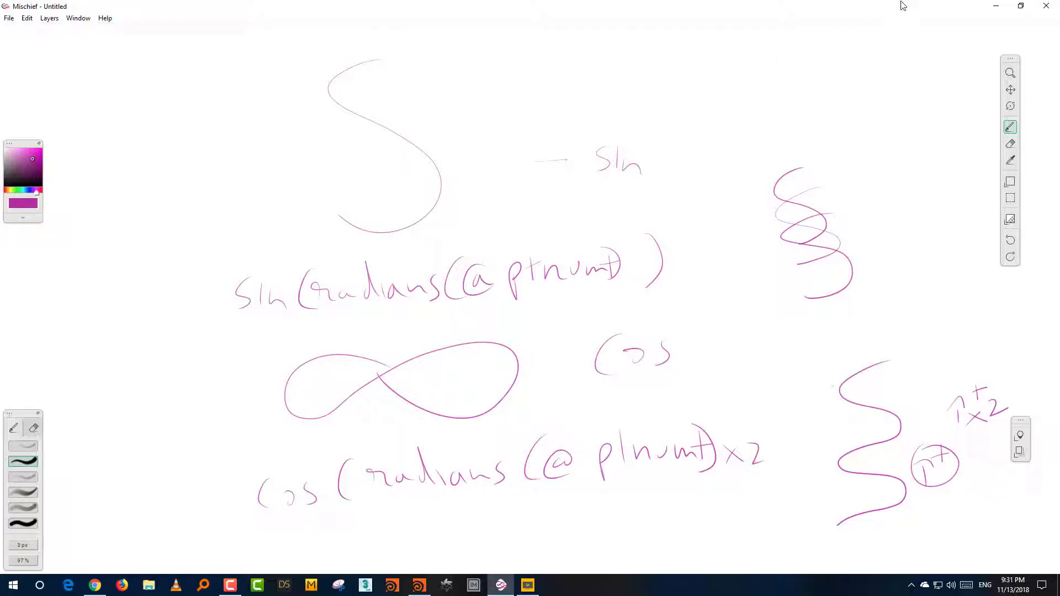
Switch from the sketch to the Houdini braid scene and frame the whole three-strand braid in perspective
{"action": "left_click", "coordinate": [996, 5]}
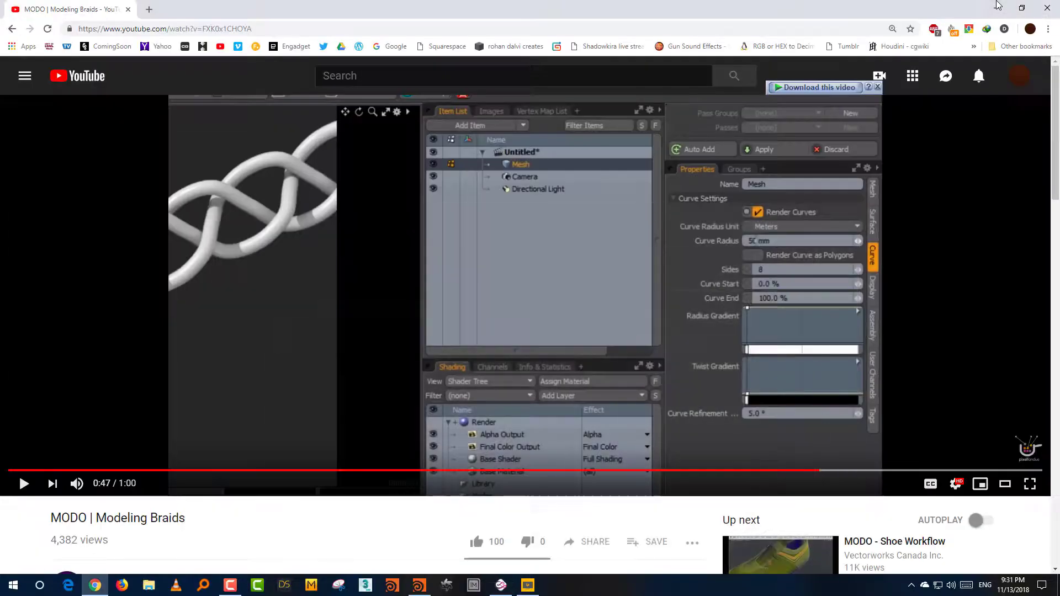
{"action": "left_click", "coordinate": [418, 586]}
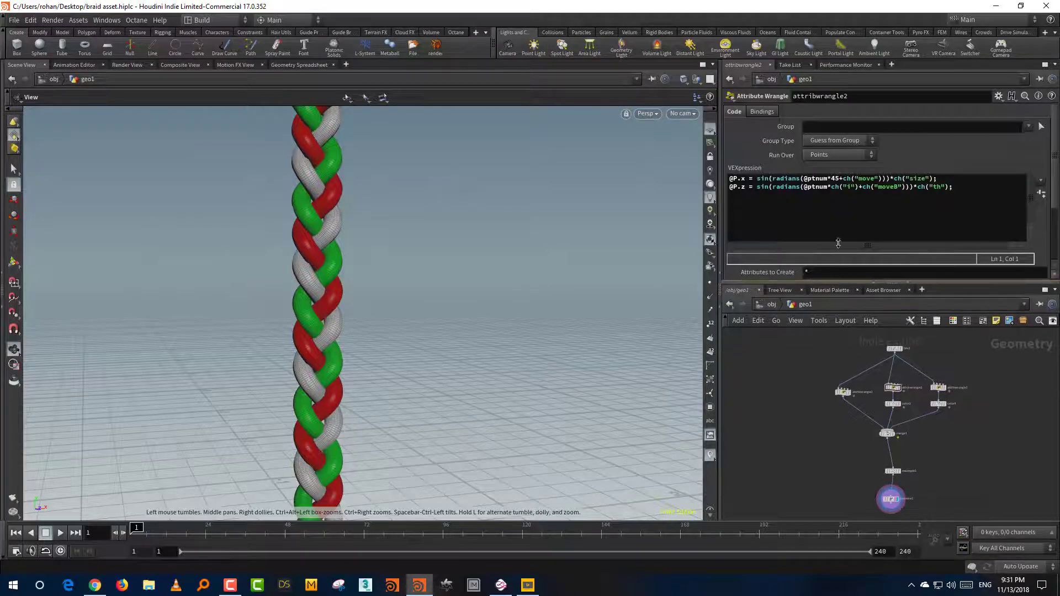
{"action": "left_click_drag", "start_coordinate": [837, 244], "coordinate": [838, 223]}
{"action": "right_click_drag", "start_coordinate": [427, 369], "coordinate": [376, 405]}
{"action": "middle_click_drag", "start_coordinate": [376, 405], "coordinate": [427, 367]}
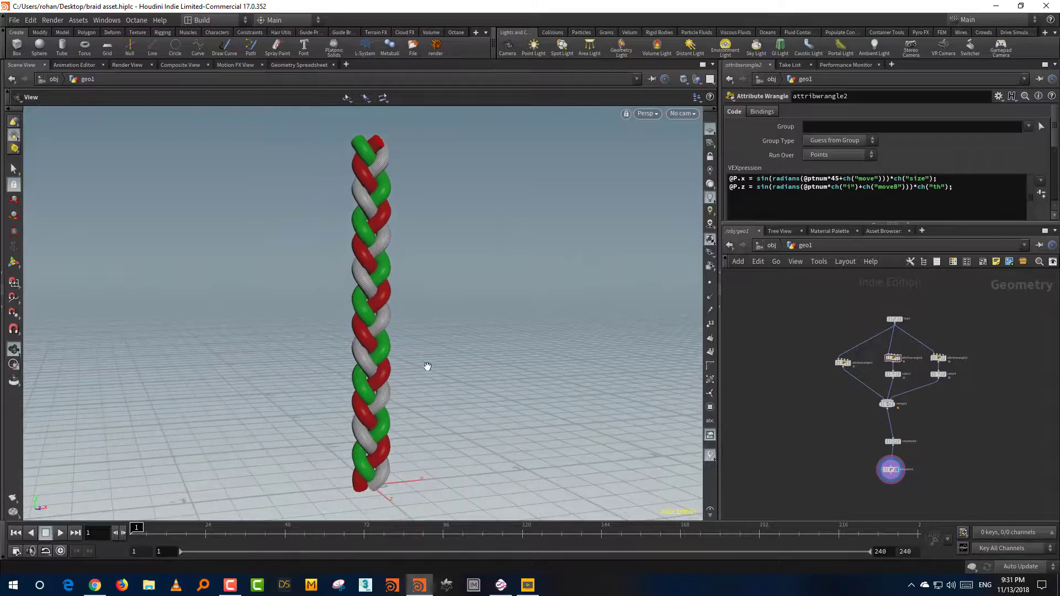
{"action": "left_click_drag", "start_coordinate": [427, 367], "coordinate": [438, 395]}
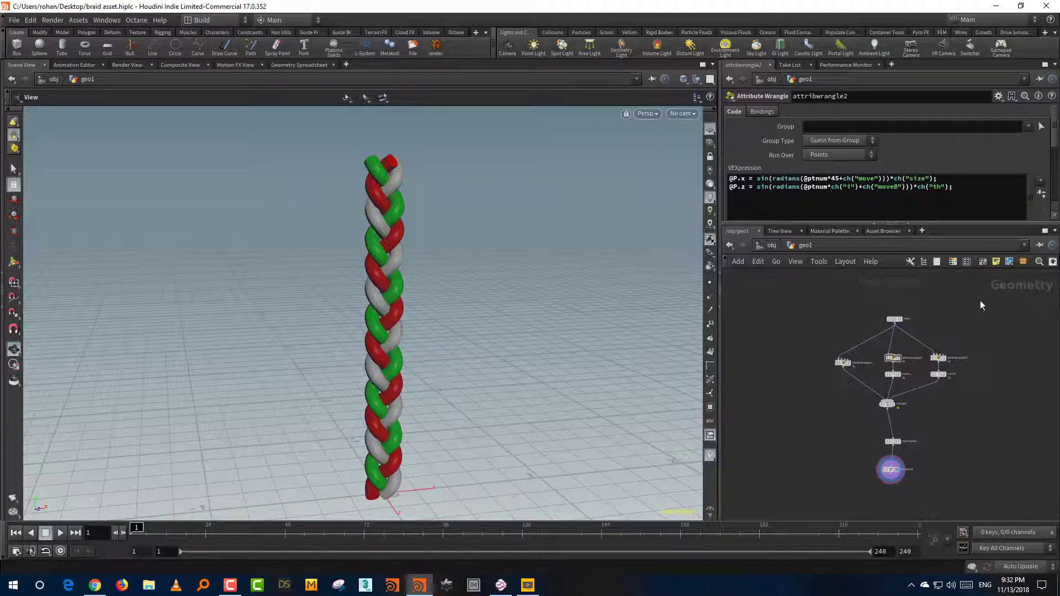
Display only attribwrangle1's output and look at its single strand from the front
{"action": "middle_click_drag", "start_coordinate": [983, 307], "coordinate": [962, 328]}
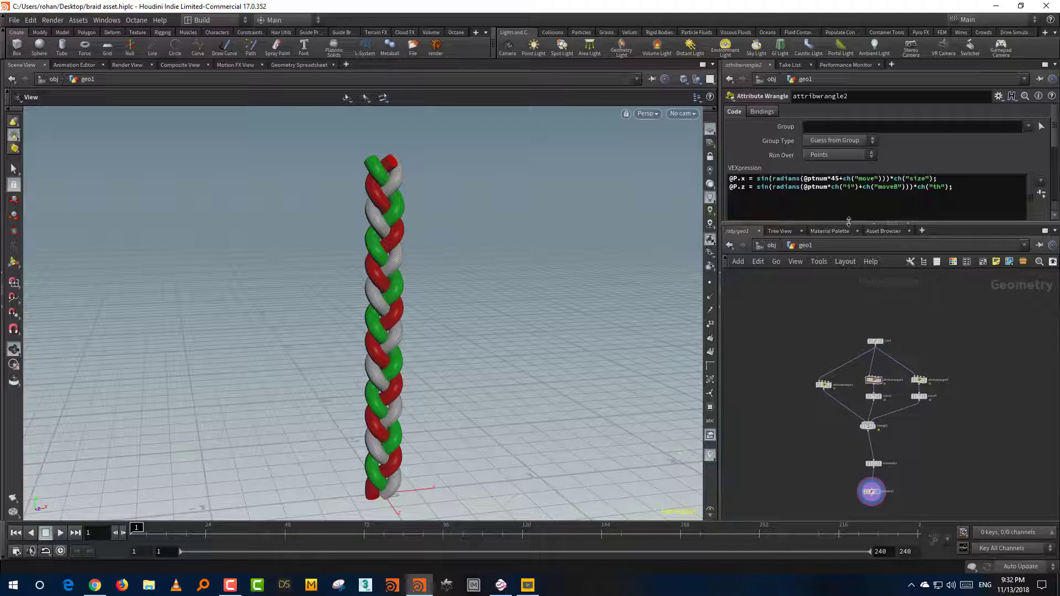
{"action": "left_click_drag", "start_coordinate": [847, 224], "coordinate": [847, 245]}
{"action": "scroll", "coordinate": [937, 340], "scroll_direction": "up", "scroll_amount": 3}
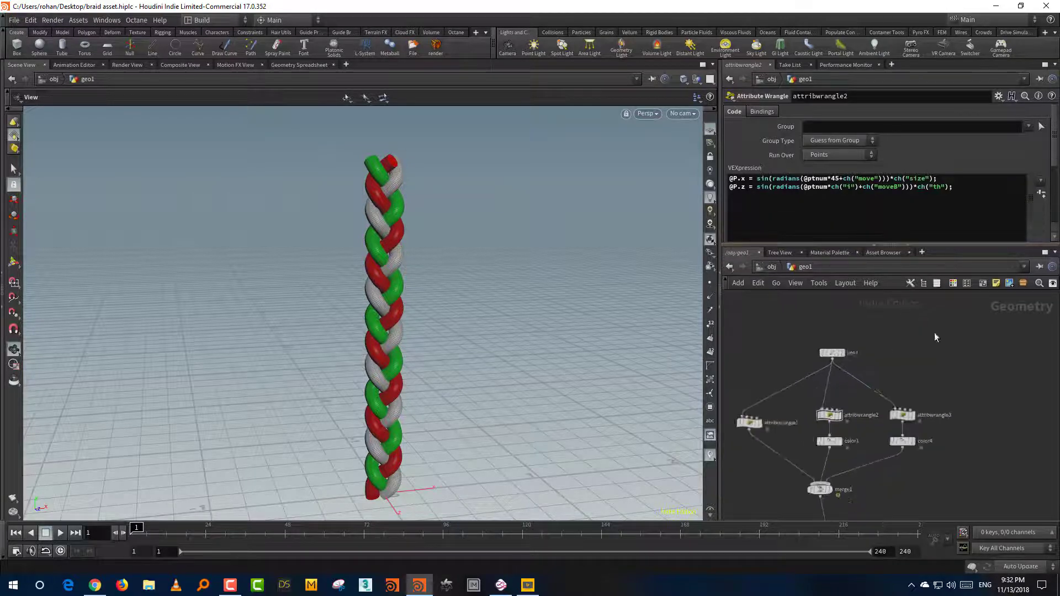
{"action": "scroll", "coordinate": [821, 329], "scroll_direction": "up", "scroll_amount": 2}
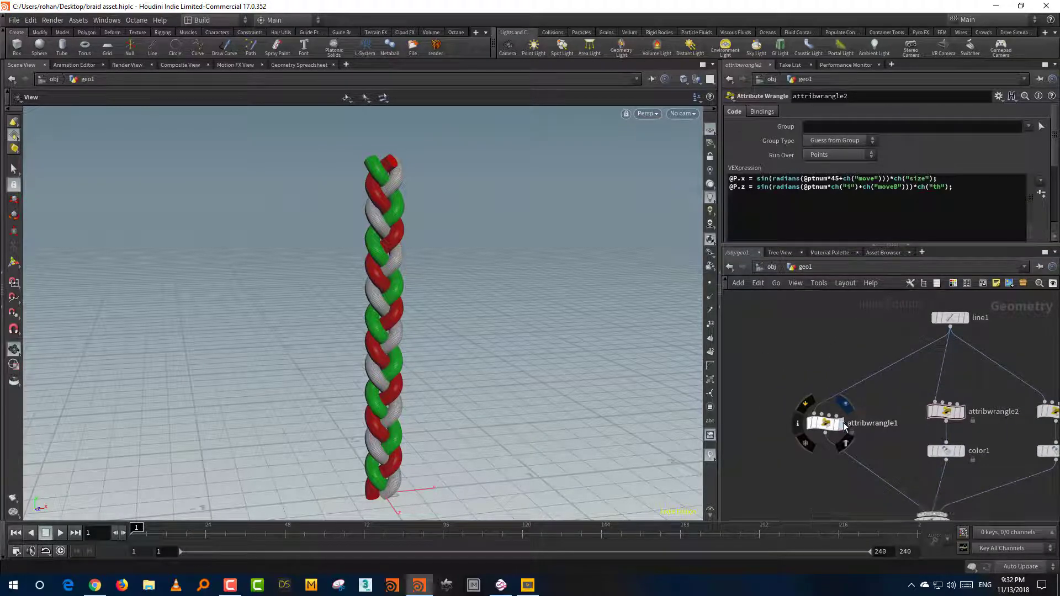
{"action": "left_click", "coordinate": [839, 424]}
{"action": "left_click_drag", "start_coordinate": [495, 441], "coordinate": [470, 434]}
{"action": "key", "text": "space+3"}
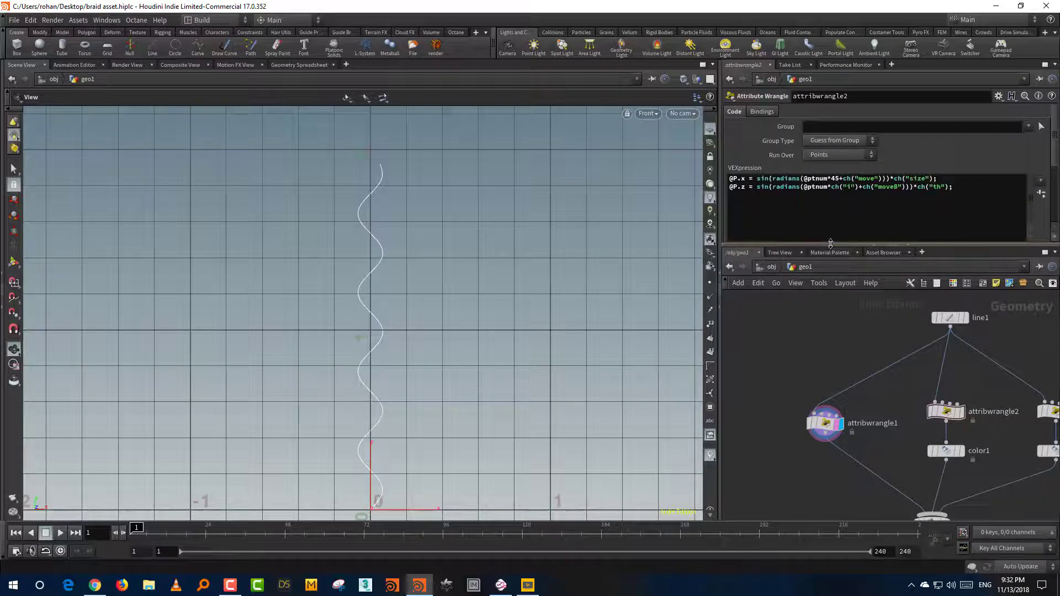
Examine attribwrangle2's VEX expression, highlighting the 45 multiplier, the sine term of @P.z and the "move" channel
{"action": "left_click_drag", "start_coordinate": [830, 243], "coordinate": [830, 272]}
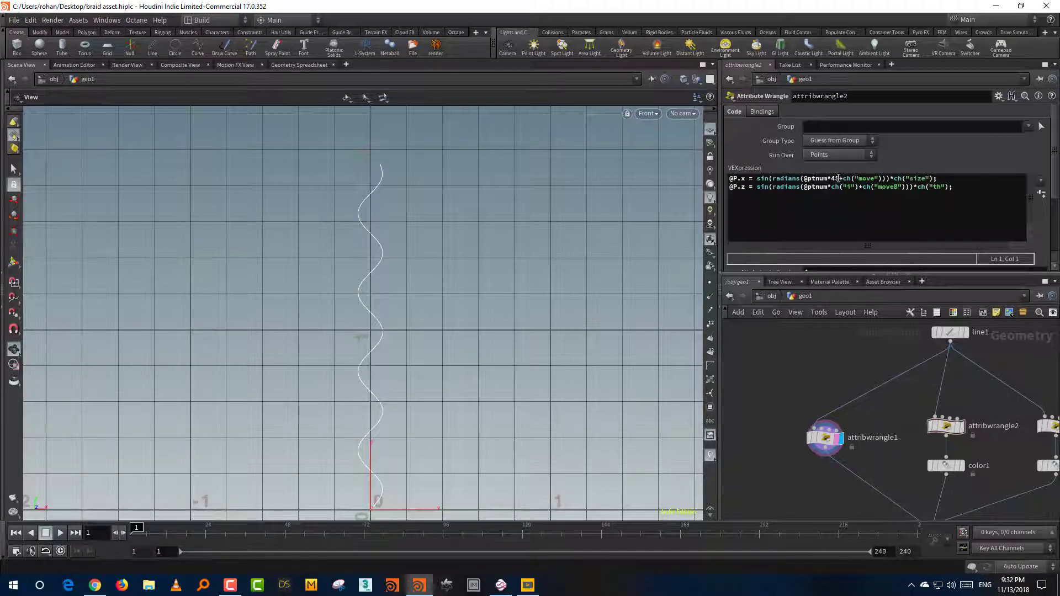
{"action": "left_click_drag", "start_coordinate": [838, 178], "coordinate": [832, 178]}
{"action": "left_click_drag", "start_coordinate": [757, 188], "coordinate": [838, 189]}
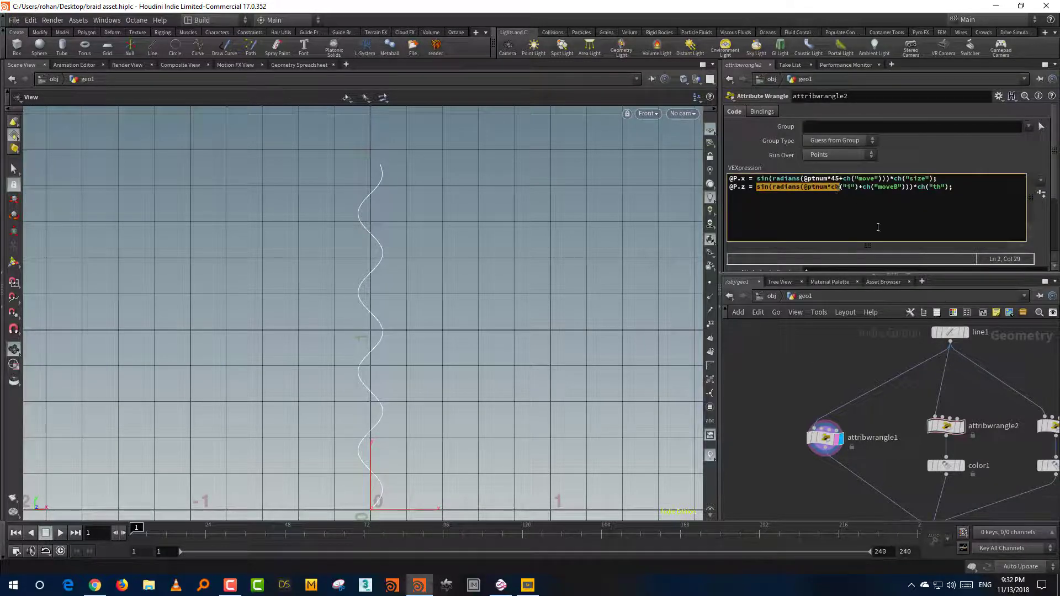
{"action": "left_click", "coordinate": [875, 178]}
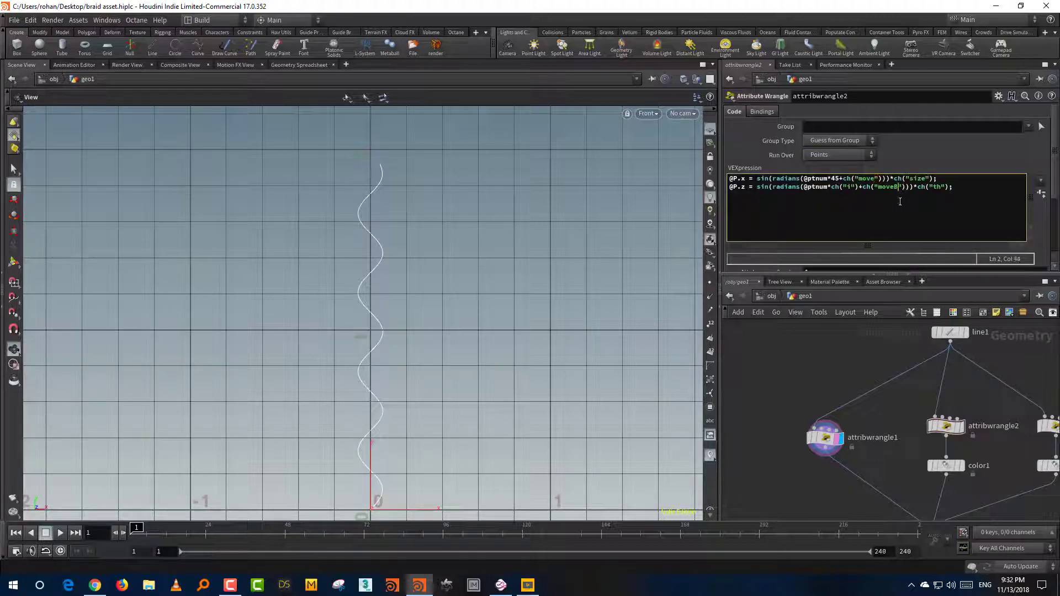
{"action": "left_click", "coordinate": [877, 178]}
{"action": "left_click_drag", "start_coordinate": [873, 178], "coordinate": [859, 179]}
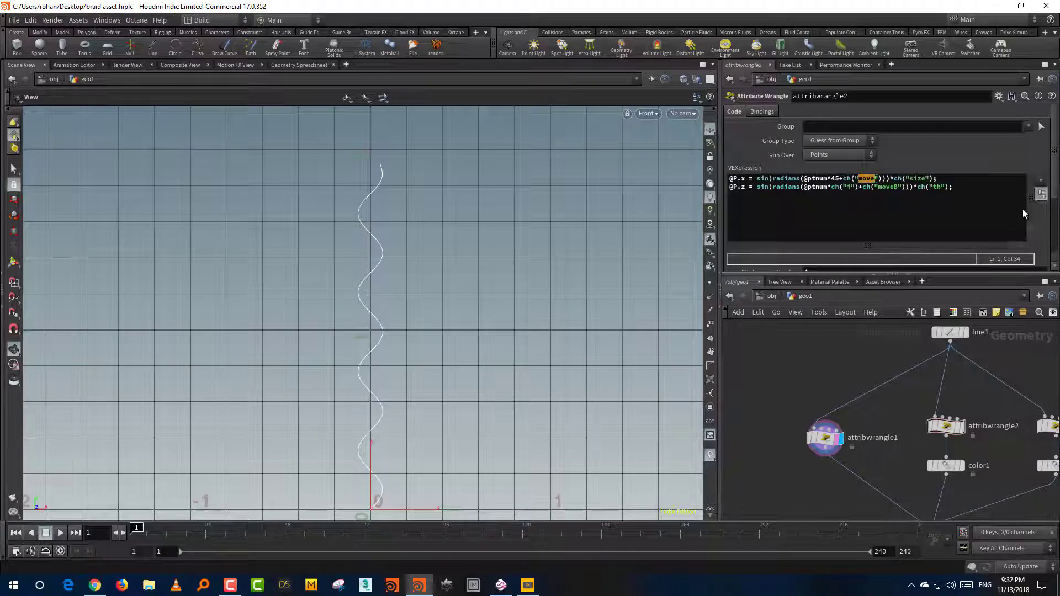
Select the three attribute wrangles one after another and inspect attribwrangle3's Move, I and Moveb parameters
{"action": "left_click_drag", "start_coordinate": [785, 400], "coordinate": [875, 462]}
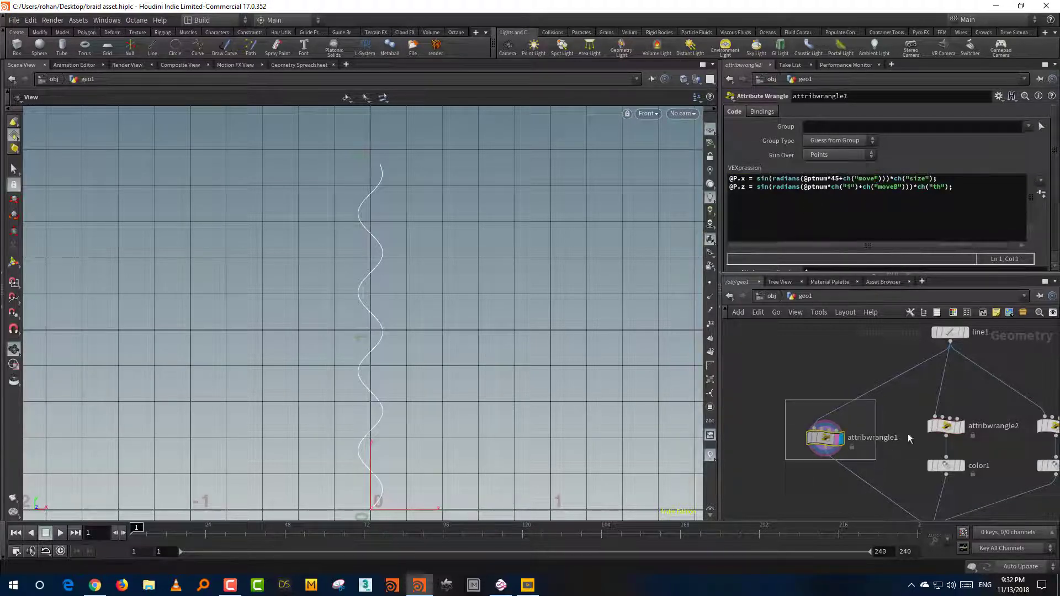
{"action": "left_click_drag", "start_coordinate": [901, 409], "coordinate": [960, 445]}
{"action": "left_click_drag", "start_coordinate": [1012, 414], "coordinate": [1050, 431]}
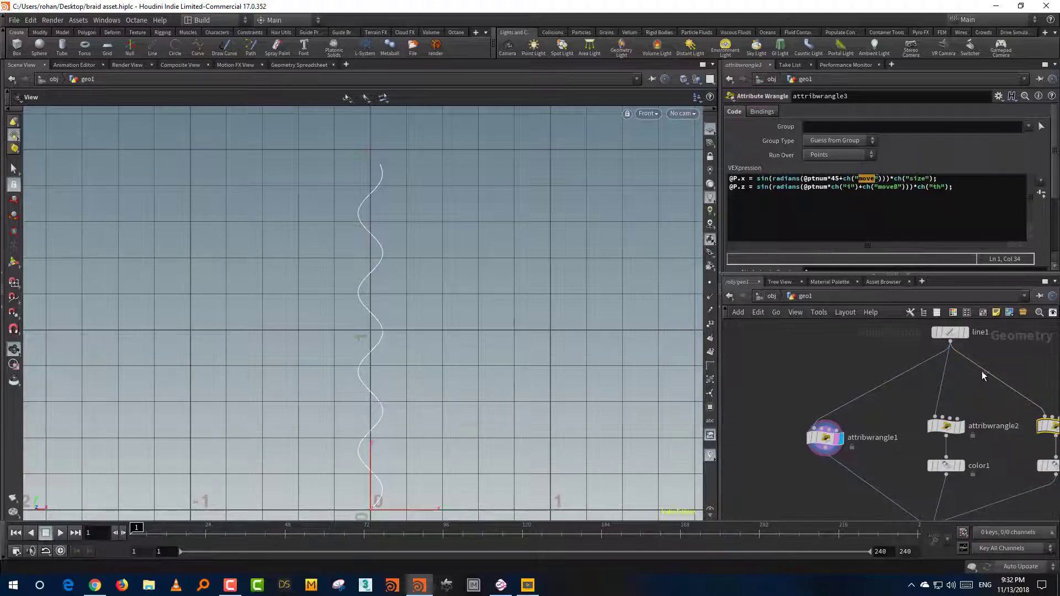
{"action": "middle_click_drag", "start_coordinate": [980, 399], "coordinate": [942, 389]}
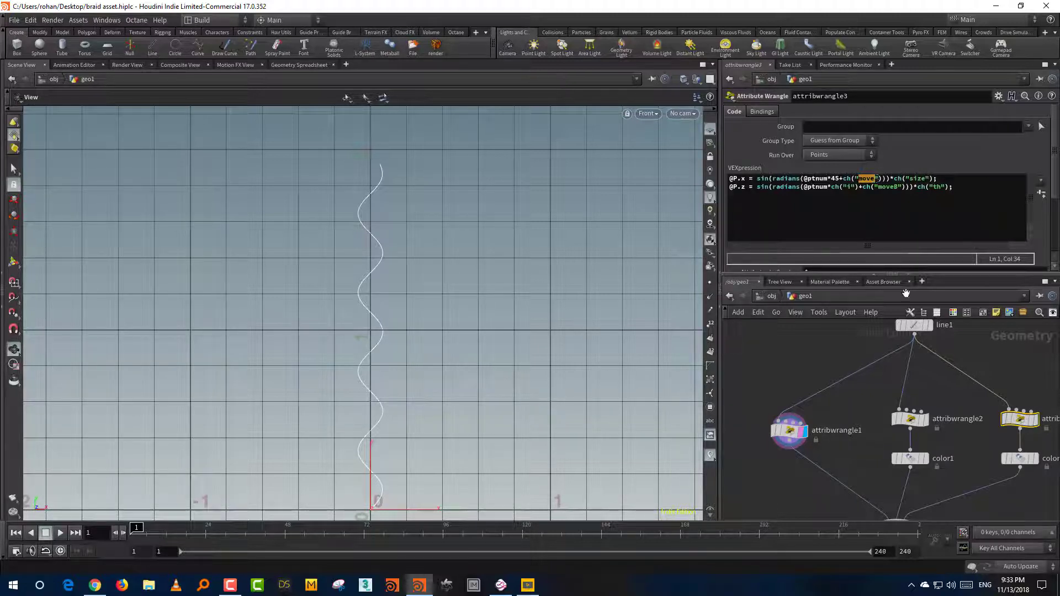
{"action": "left_click_drag", "start_coordinate": [1054, 187], "coordinate": [1044, 235]}
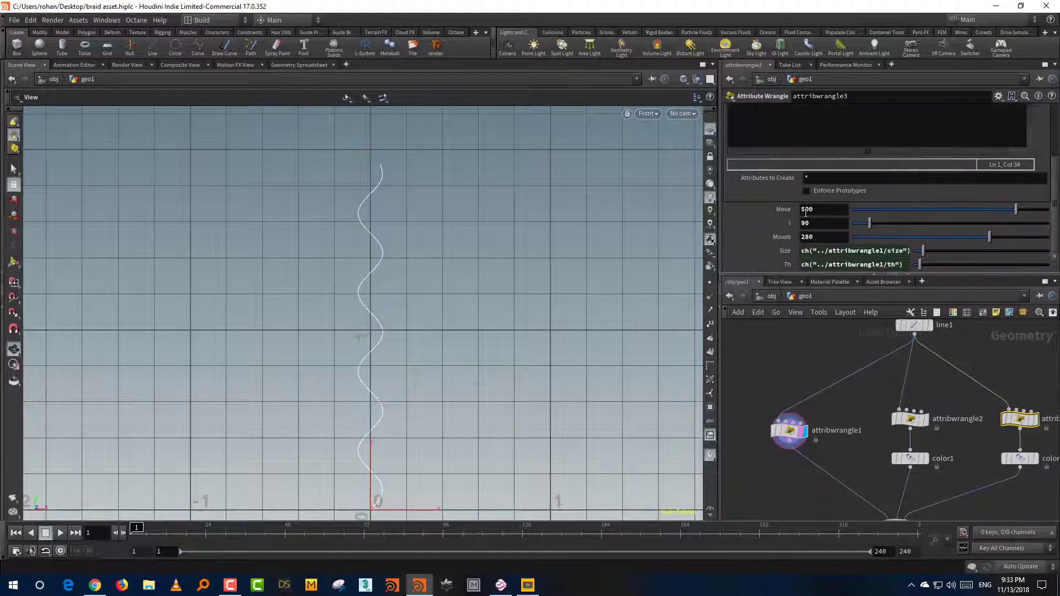
Inspect attribwrangle1's channel parameters alongside its VEX expression, enlarging the parameter area to show both
{"action": "left_click", "coordinate": [788, 430]}
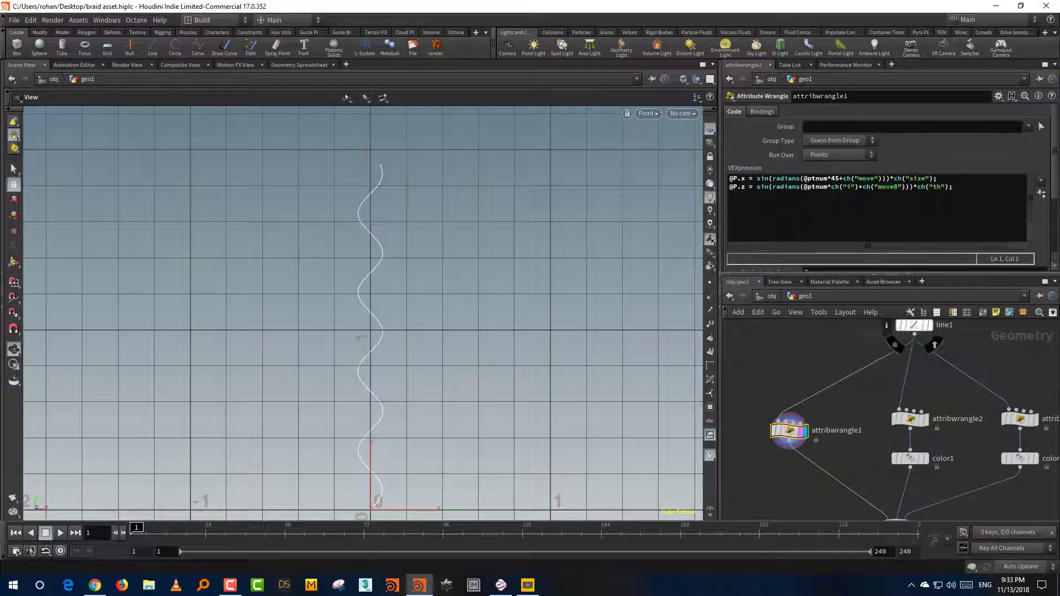
{"action": "left_click_drag", "start_coordinate": [1054, 181], "coordinate": [1048, 238]}
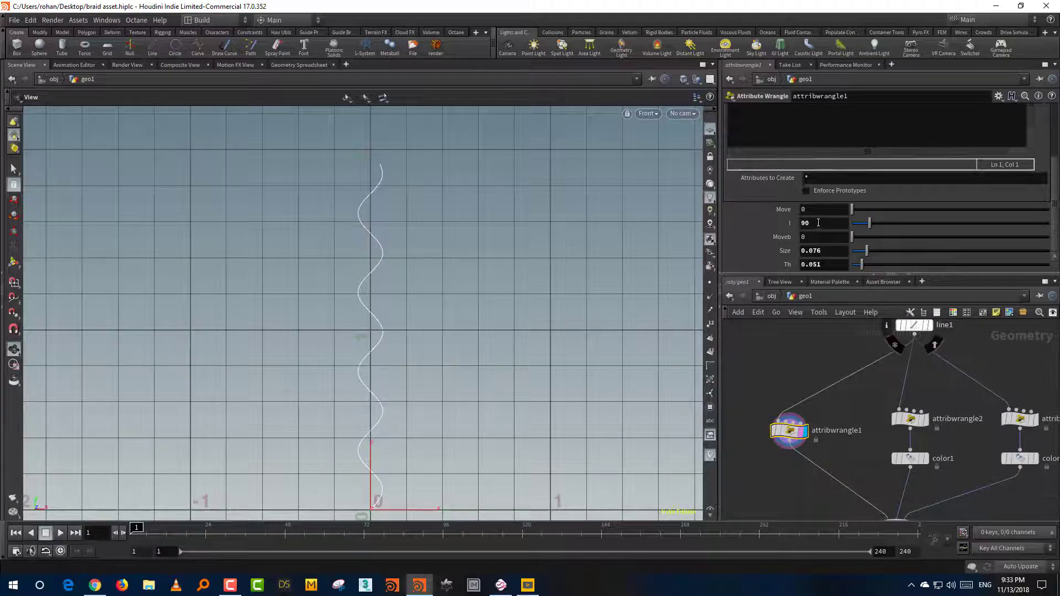
{"action": "left_click_drag", "start_coordinate": [1054, 186], "coordinate": [1049, 159]}
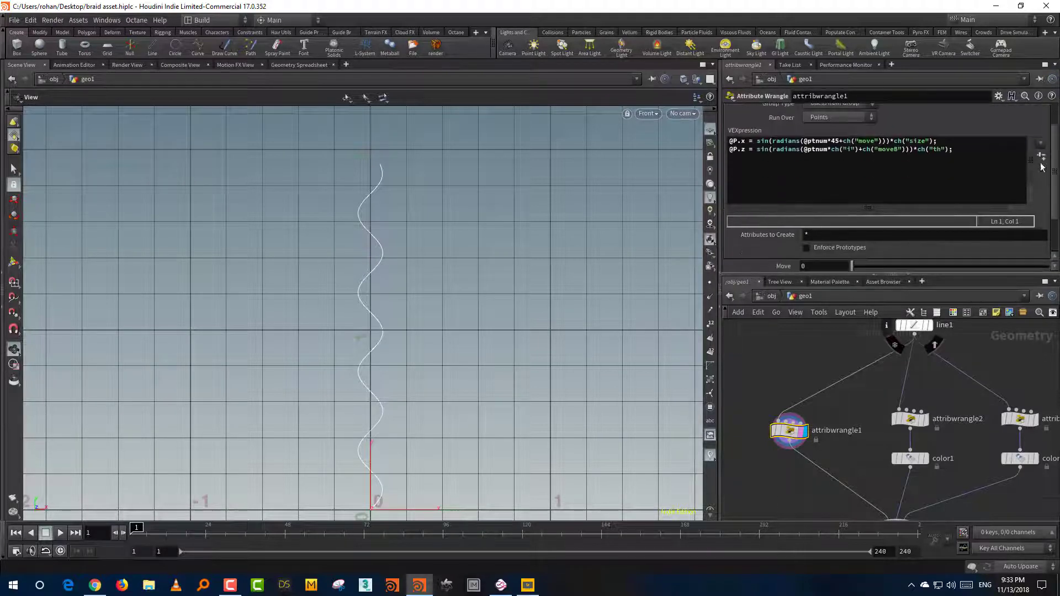
{"action": "left_click_drag", "start_coordinate": [842, 274], "coordinate": [849, 311]}
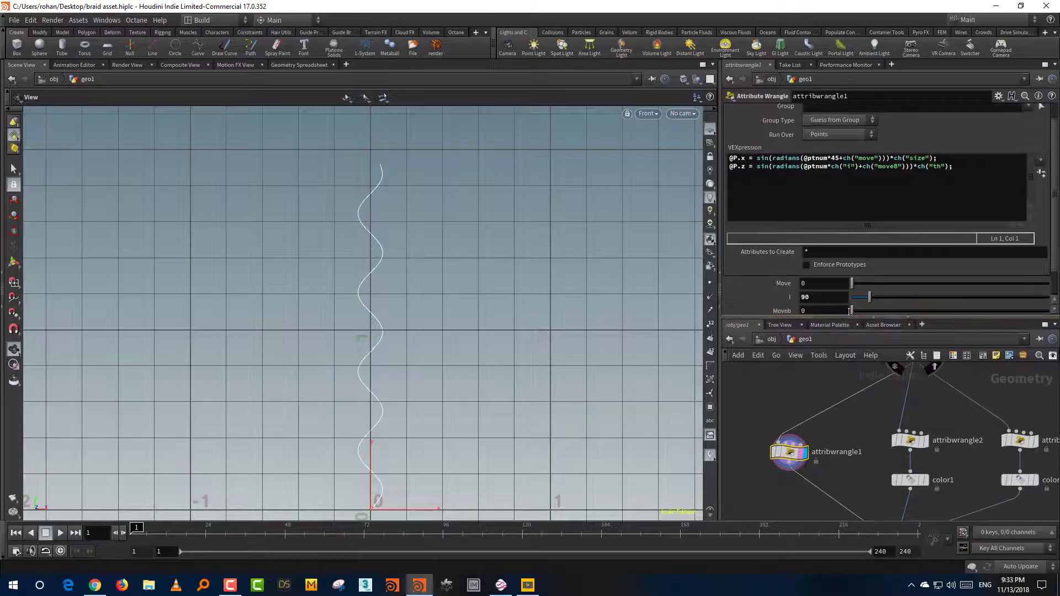
{"action": "left_click_drag", "start_coordinate": [1053, 222], "coordinate": [1053, 238]}
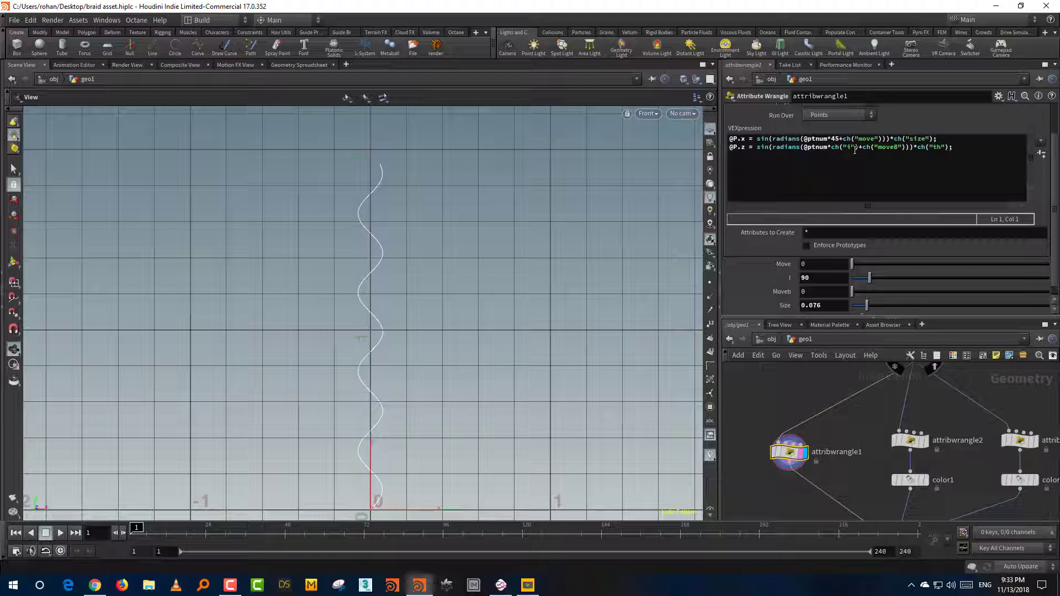
Try I values of 67 and 31 on attribwrangle1, checking the curve from the top, and set I back to 90
{"action": "left_click_drag", "start_coordinate": [869, 279], "coordinate": [866, 281]}
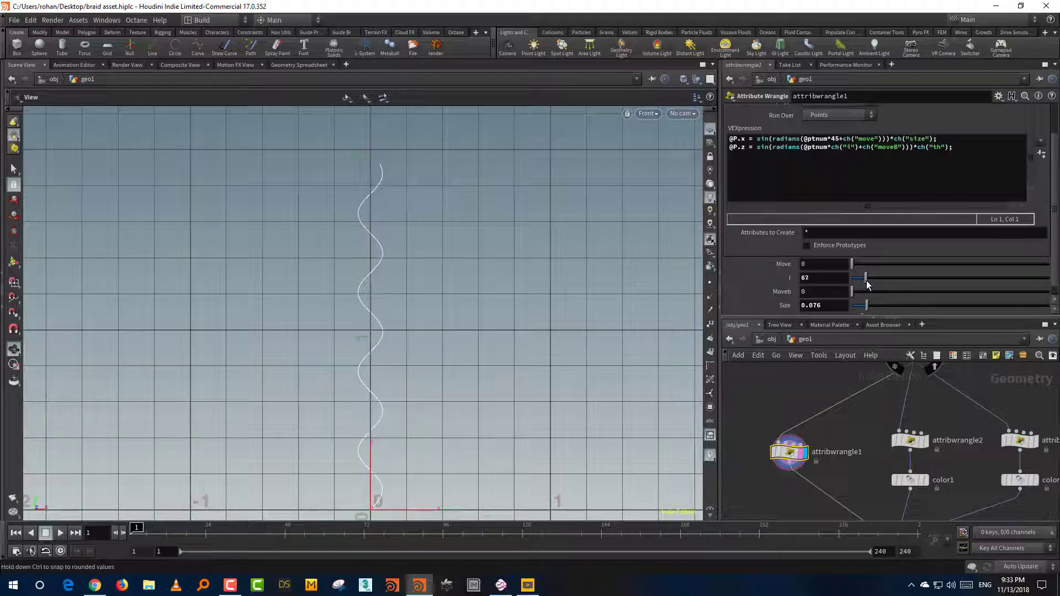
{"action": "key", "text": "ctrl+z"}
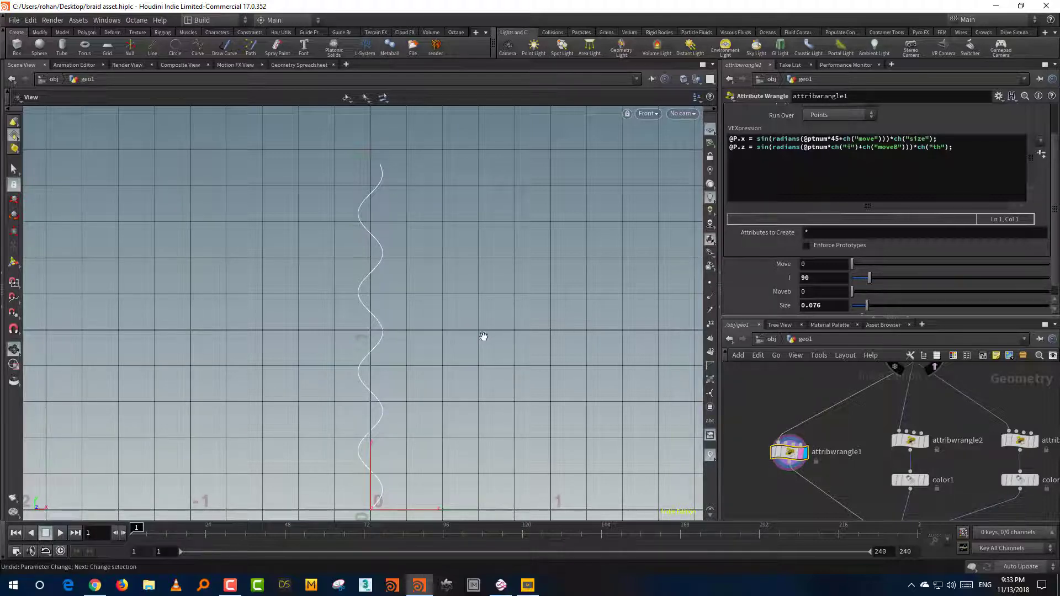
{"action": "key", "text": "space+1"}
{"action": "key", "text": "space+2"}
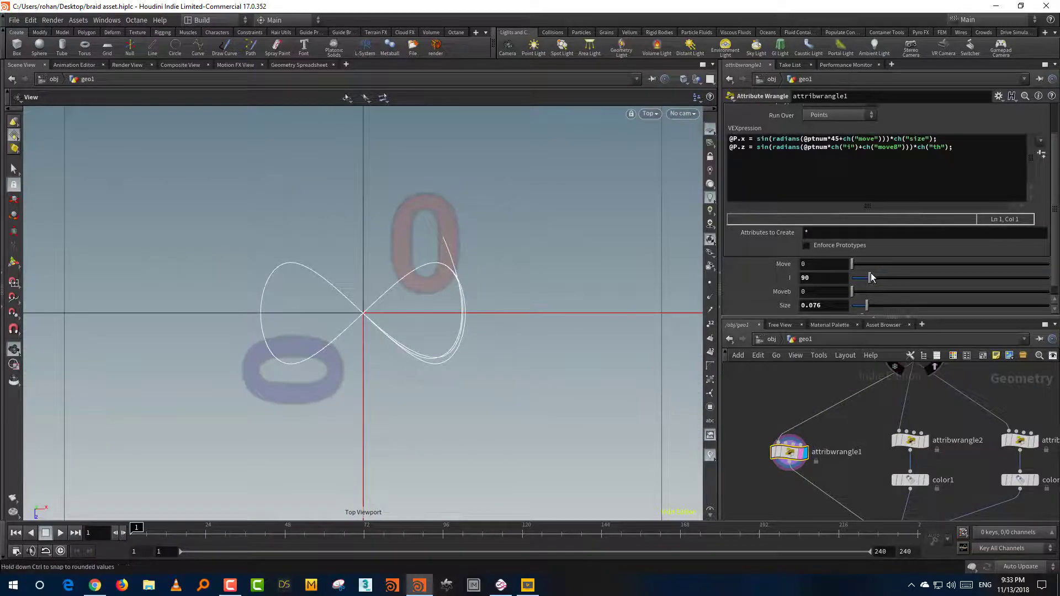
{"action": "left_click_drag", "start_coordinate": [871, 278], "coordinate": [859, 286]}
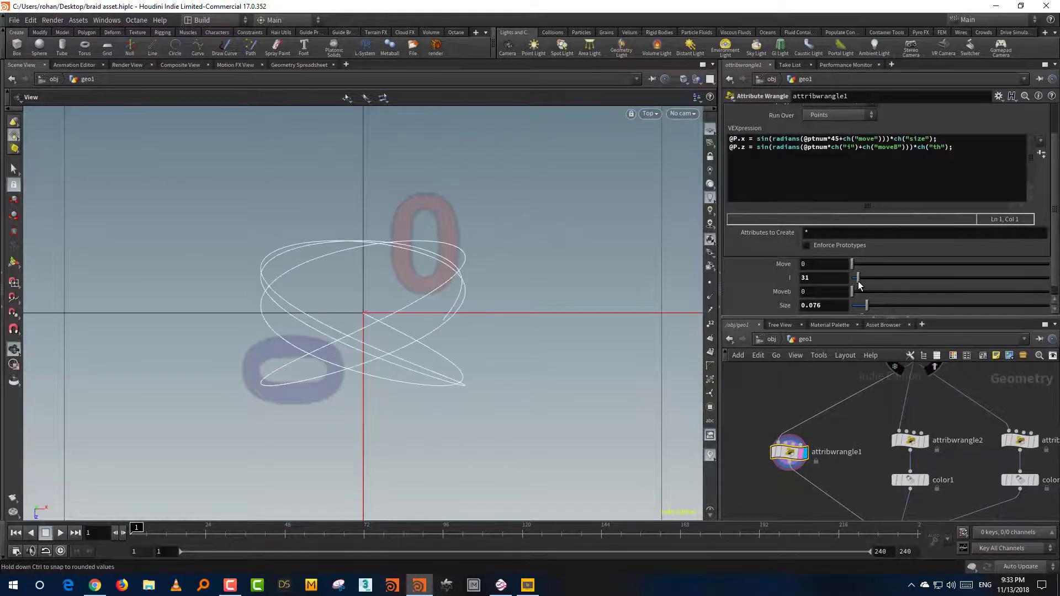
{"action": "left_click", "coordinate": [822, 277]}
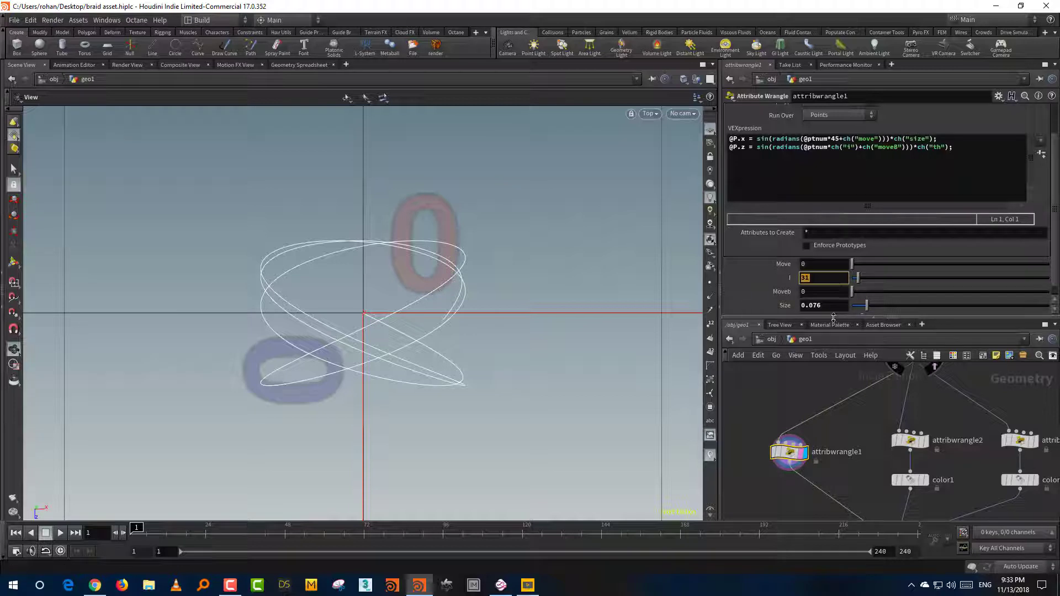
{"action": "type", "text": "90"}
{"action": "key", "text": "Return"}
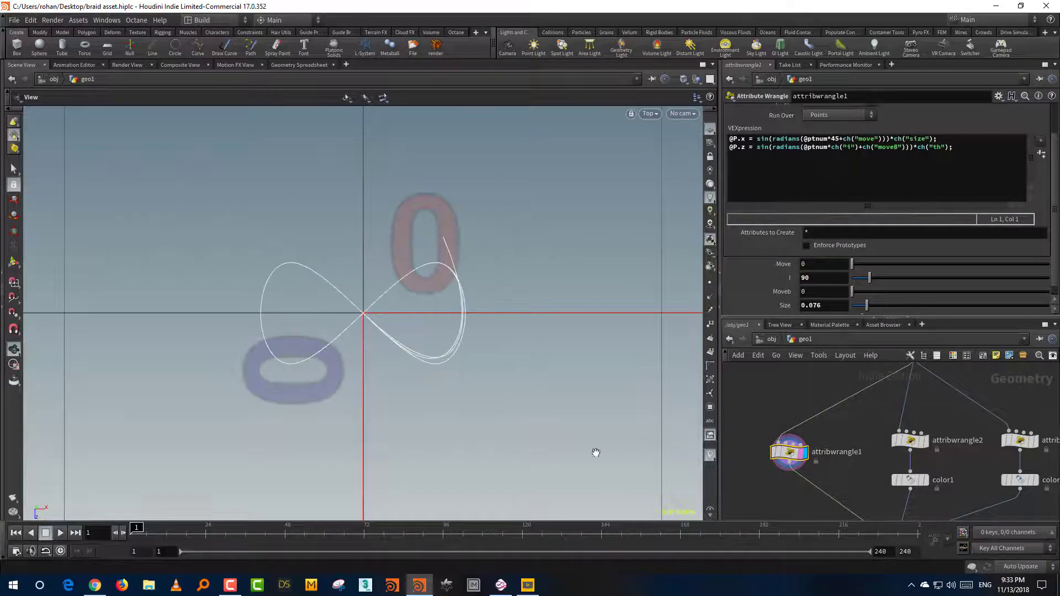
Set the multiplier in attribwrangle1's @P.x line to 60 and I to 120, checking the curve from the top
{"action": "key", "text": "space+1"}
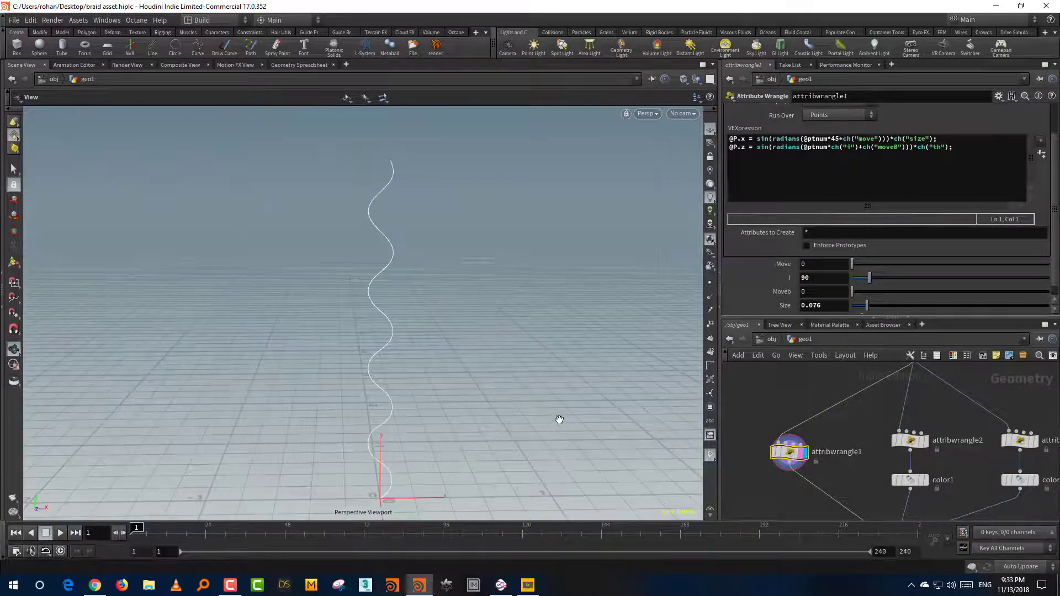
{"action": "double_click", "coordinate": [835, 138]}
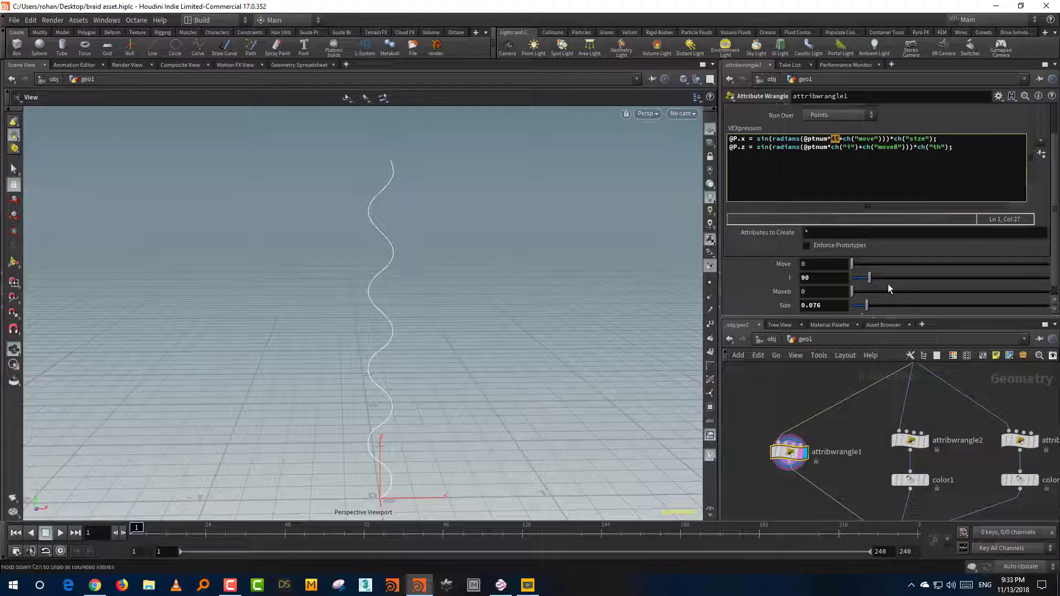
{"action": "type", "text": "60"}
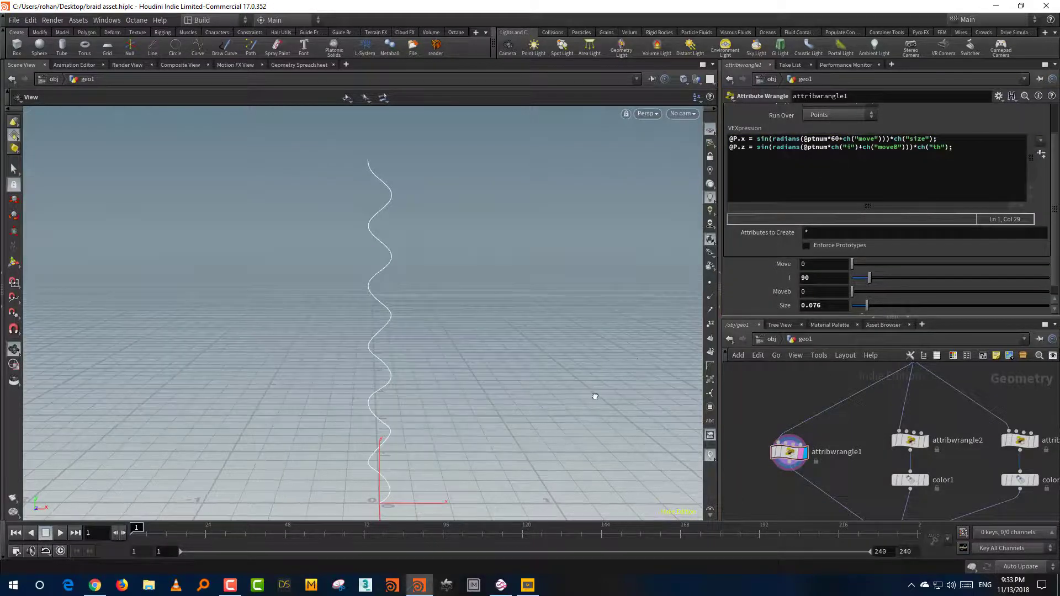
{"action": "key", "text": "space+2"}
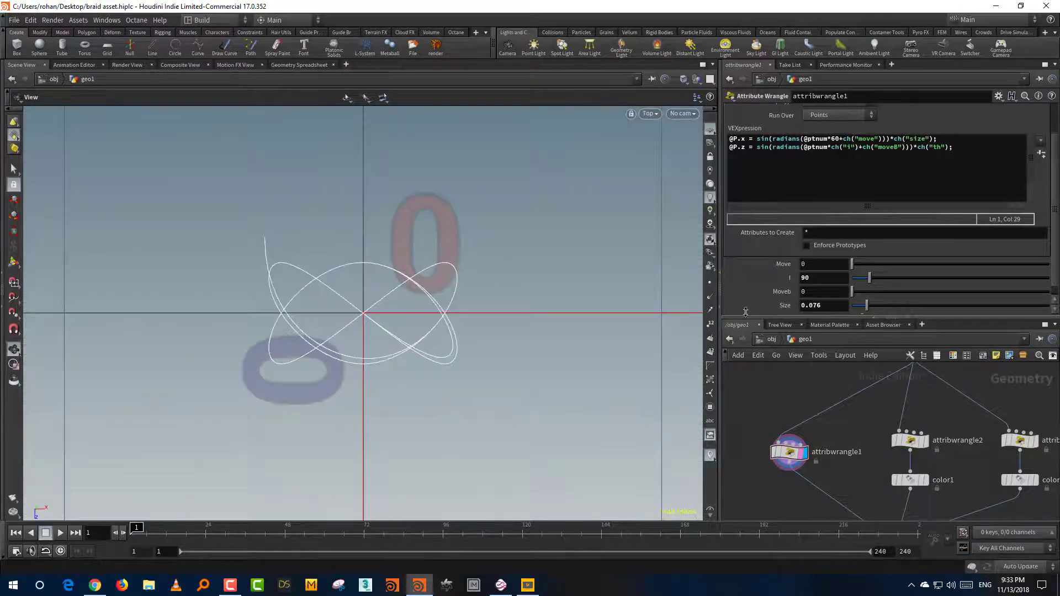
{"action": "double_click", "coordinate": [804, 277]}
{"action": "type", "text": "120"}
{"action": "key", "text": "Return"}
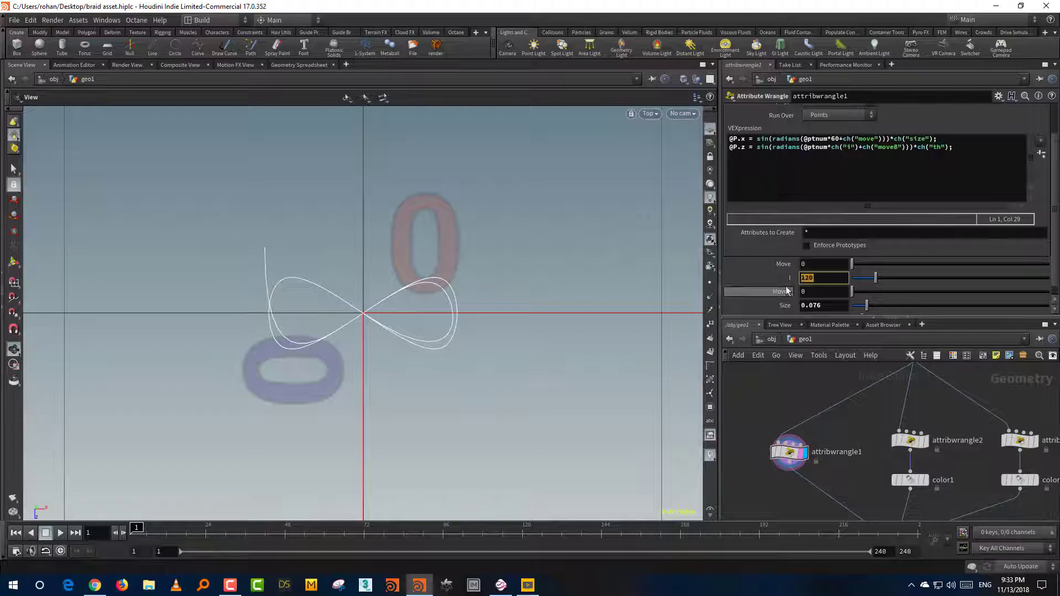
Return attribwrangle1's I to 90 and the point-number multiplier in its @P.x line to 45
{"action": "type", "text": "90"}
{"action": "key", "text": "Return"}
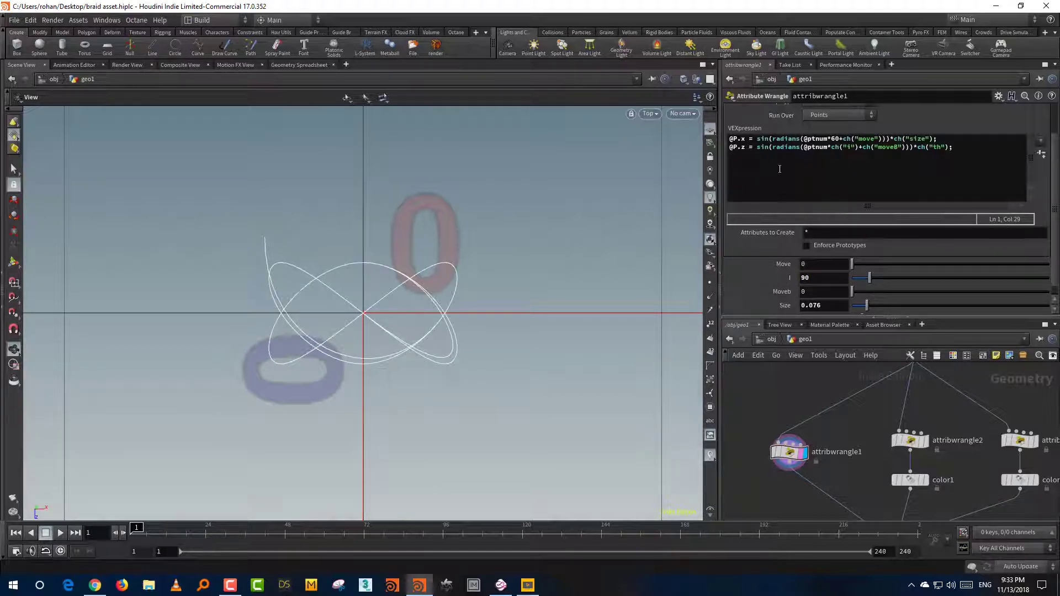
{"action": "left_click", "coordinate": [832, 140]}
{"action": "type", "text": "0"}
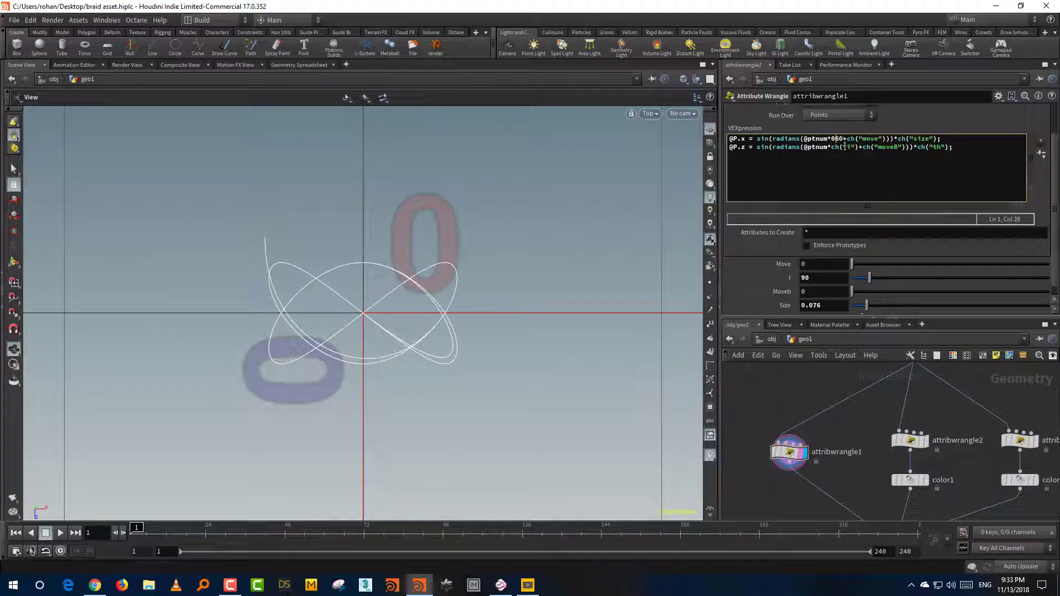
{"action": "key", "text": "BackSpace"}
{"action": "key", "text": "BackSpace"}
{"action": "key", "text": "BackSpace"}
{"action": "type", "text": "45"}
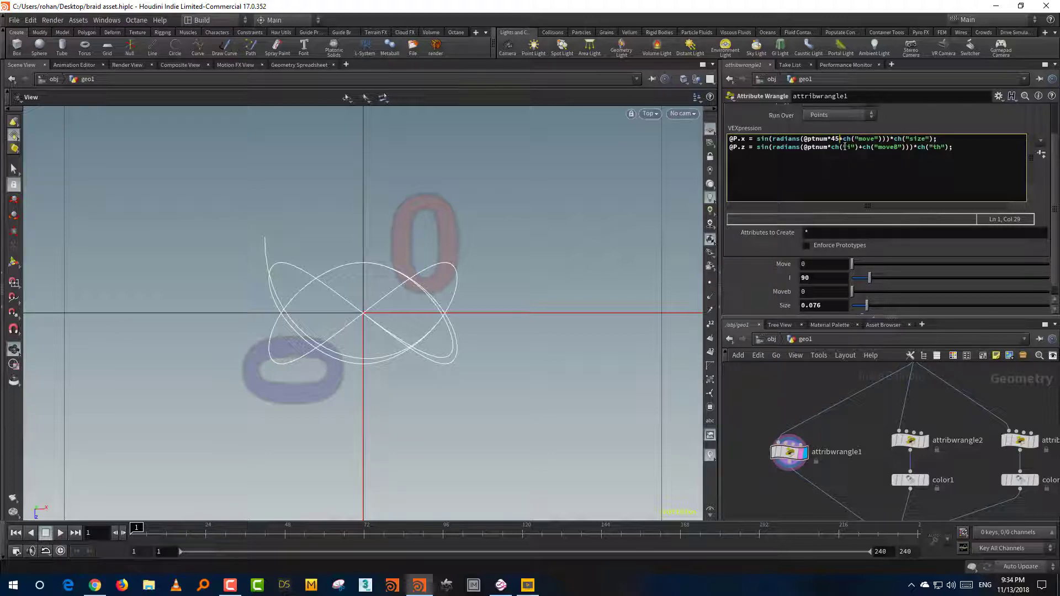
Compare the curve shapes of attribwrangle1 and attribwrangle2 in the perspective view, then check attribwrangle2's curve from the front
{"action": "left_click", "coordinate": [774, 392]}
{"action": "key", "text": "space+1"}
{"action": "left_click_drag", "start_coordinate": [546, 393], "coordinate": [607, 383]}
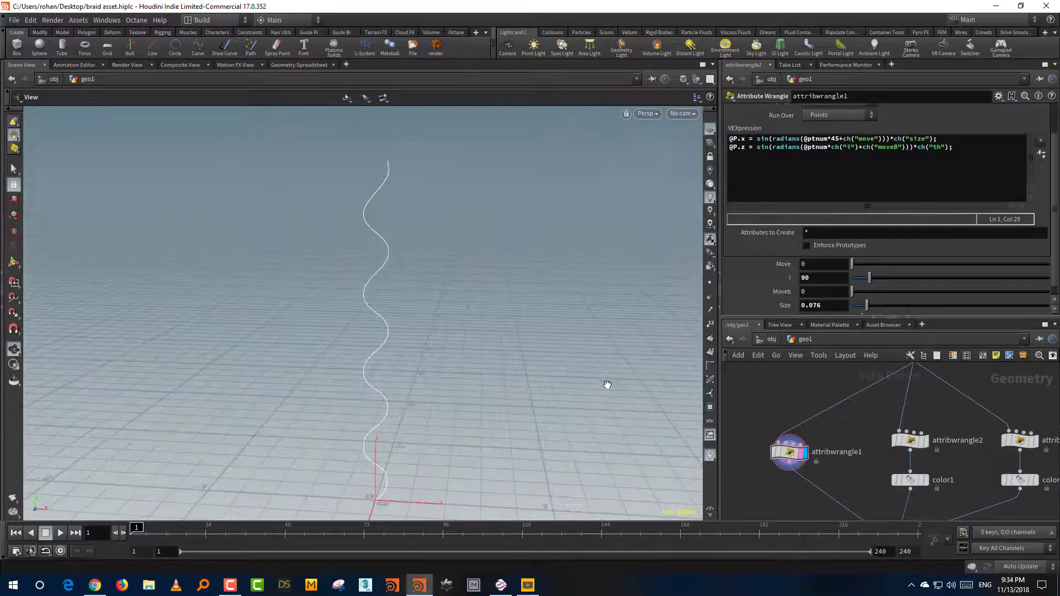
{"action": "middle_click_drag", "start_coordinate": [847, 454], "coordinate": [837, 418]}
{"action": "left_click", "coordinate": [911, 404]}
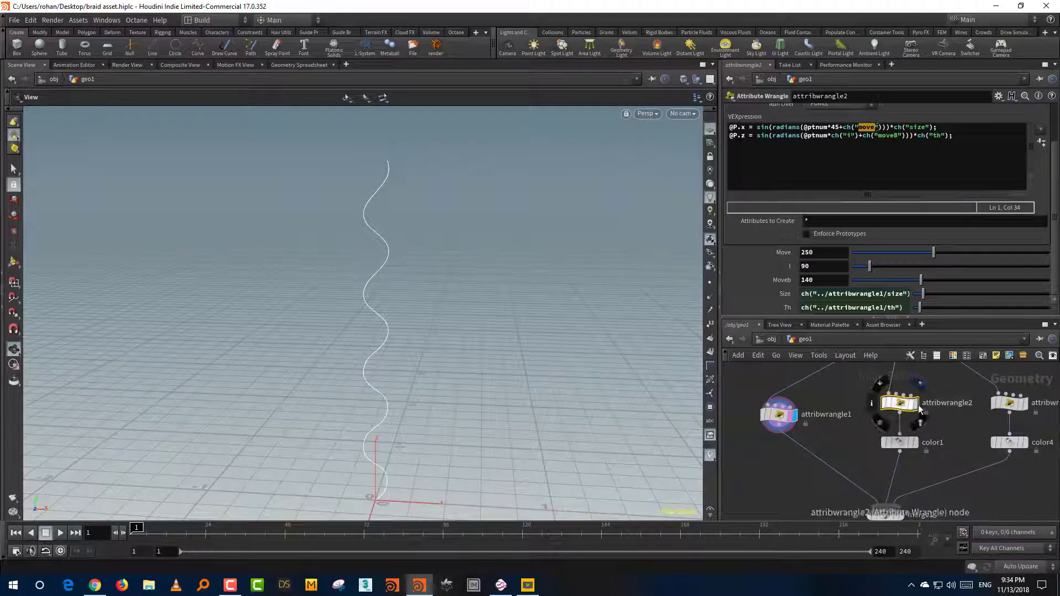
{"action": "left_click", "coordinate": [915, 407]}
{"action": "key", "text": "space+2"}
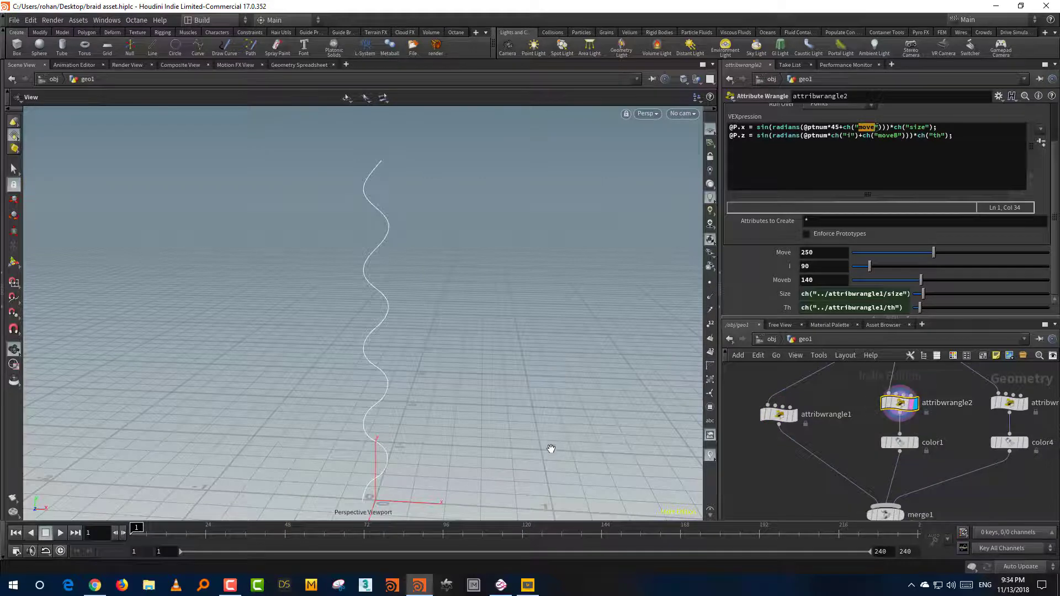
{"action": "key", "text": "space+3"}
{"action": "middle_click_drag", "start_coordinate": [795, 476], "coordinate": [839, 464]}
{"action": "left_click", "coordinate": [823, 401]}
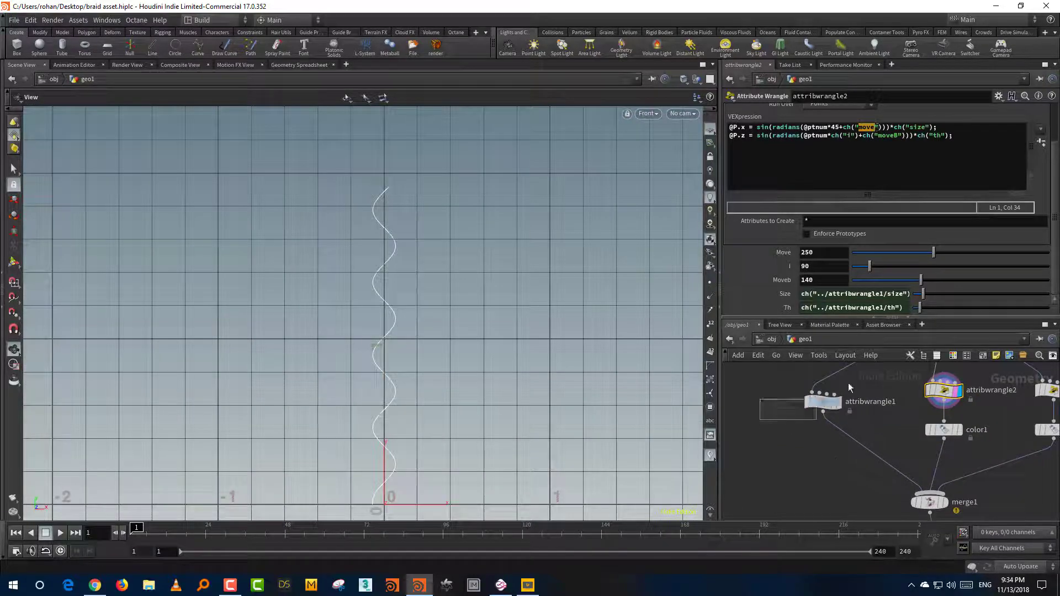
{"action": "left_click_drag", "start_coordinate": [817, 318], "coordinate": [817, 254]}
{"action": "key", "text": "Tab"}
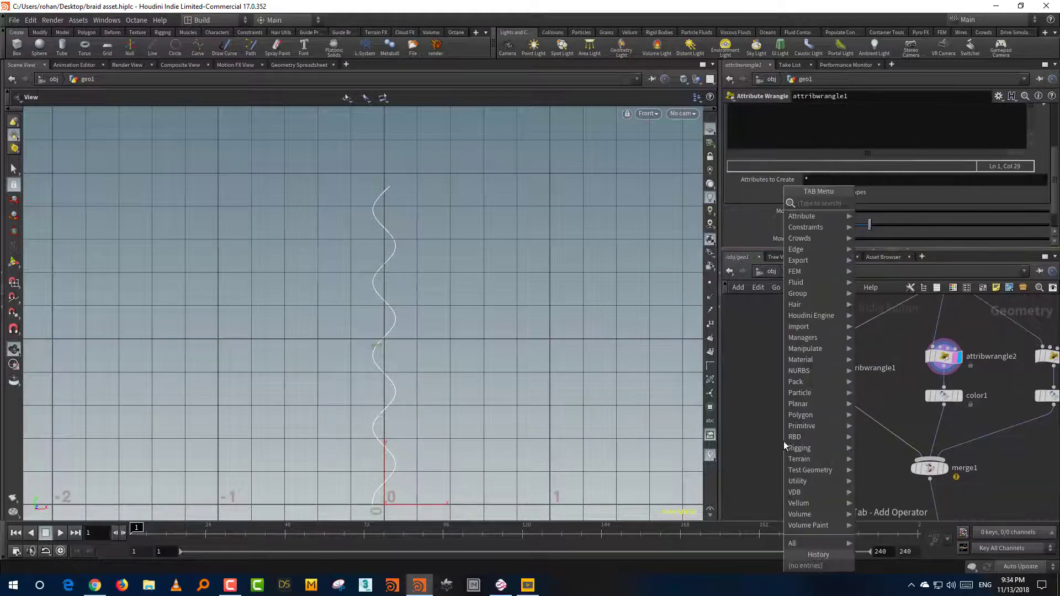
{"action": "type", "text": "tr"}
{"action": "left_click", "coordinate": [883, 225]}
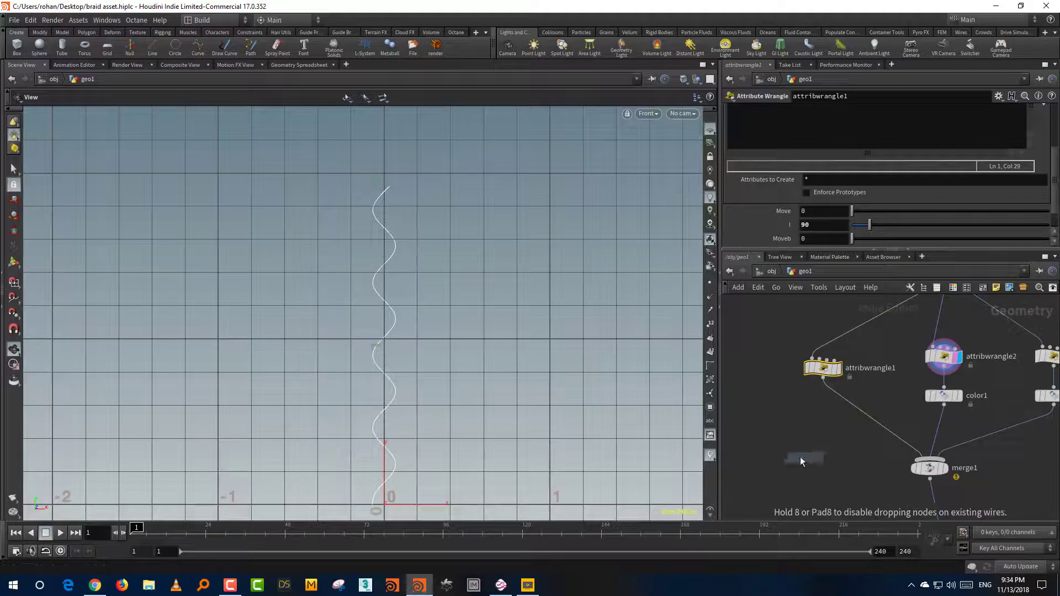
{"action": "left_click", "coordinate": [791, 450]}
{"action": "key", "text": "Delete"}
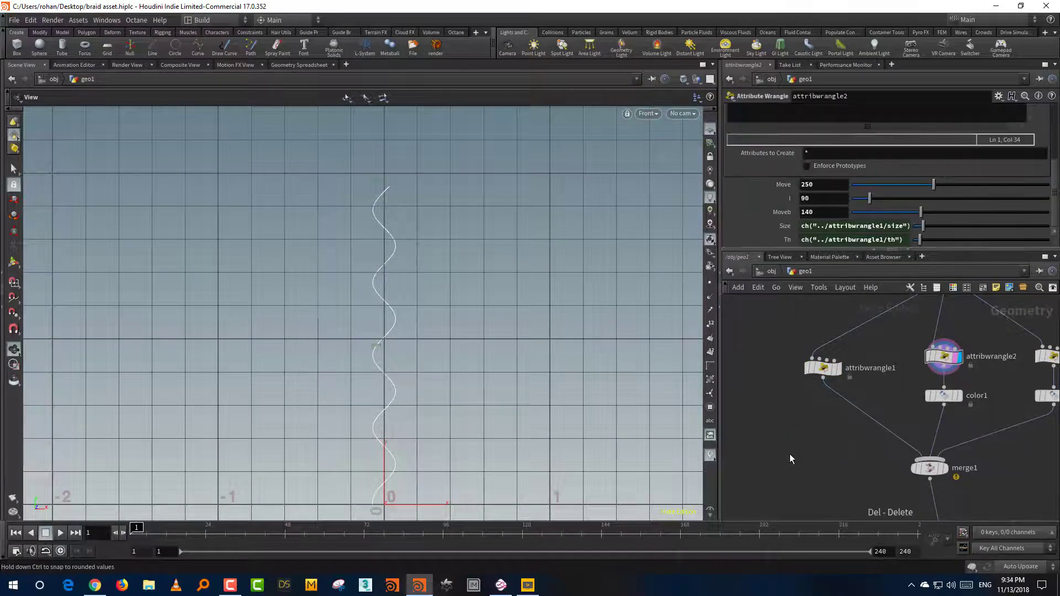
Add a Copy and Transform node fed by attribwrangle1 and display its output
{"action": "key", "text": "Tab"}
{"action": "type", "text": "c"}
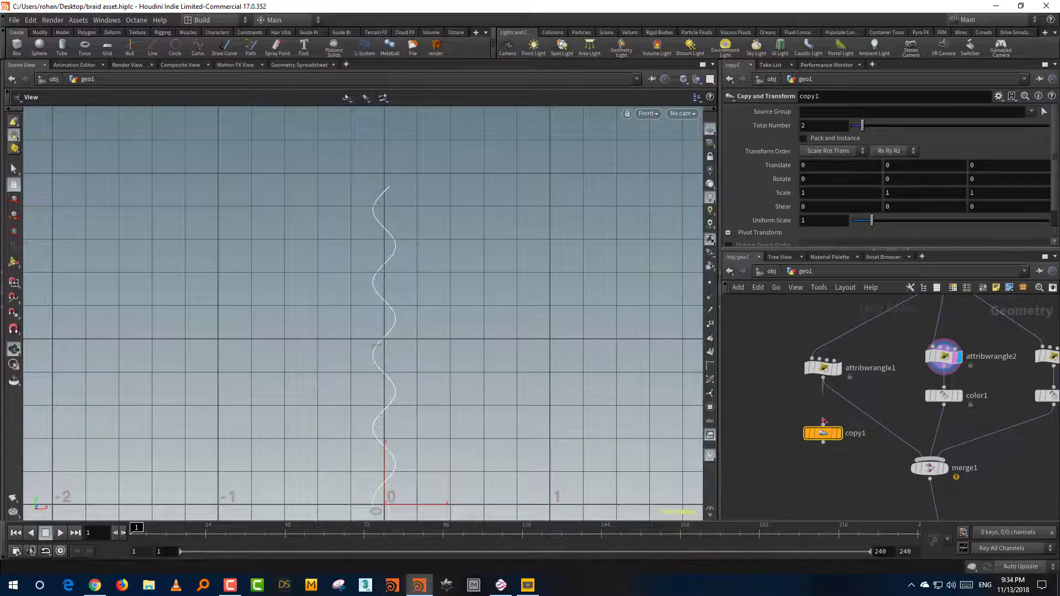
{"action": "left_click_drag", "start_coordinate": [822, 379], "coordinate": [823, 425]}
{"action": "left_click", "coordinate": [837, 433]}
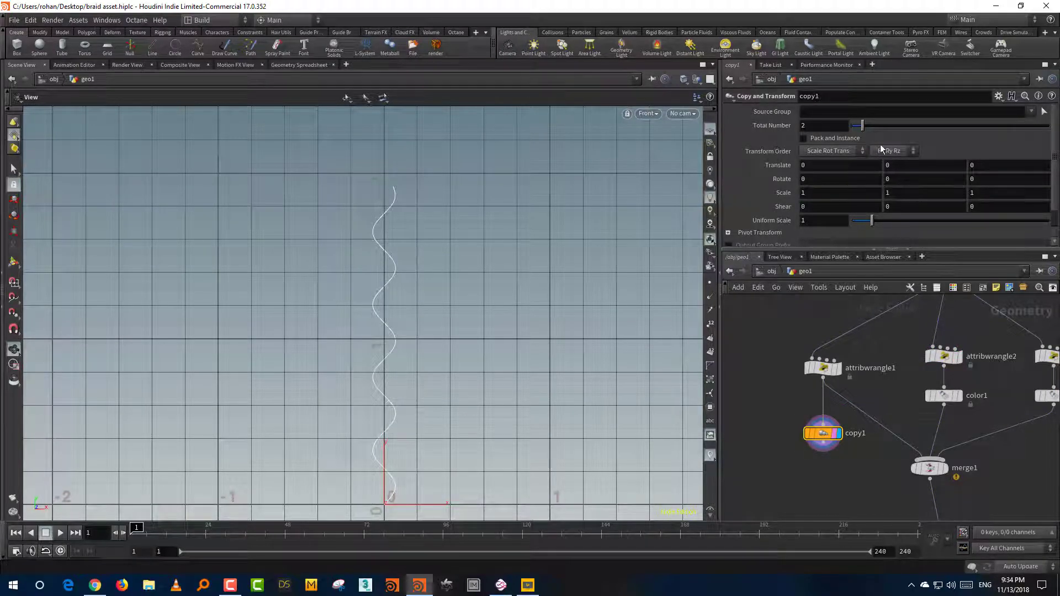
Set copy1 to a total of 3 copies with a Y translation of 0.15, and check the curves from the top
{"action": "left_click", "coordinate": [871, 125]}
{"action": "middle_click_drag", "start_coordinate": [900, 167], "coordinate": [940, 184]}
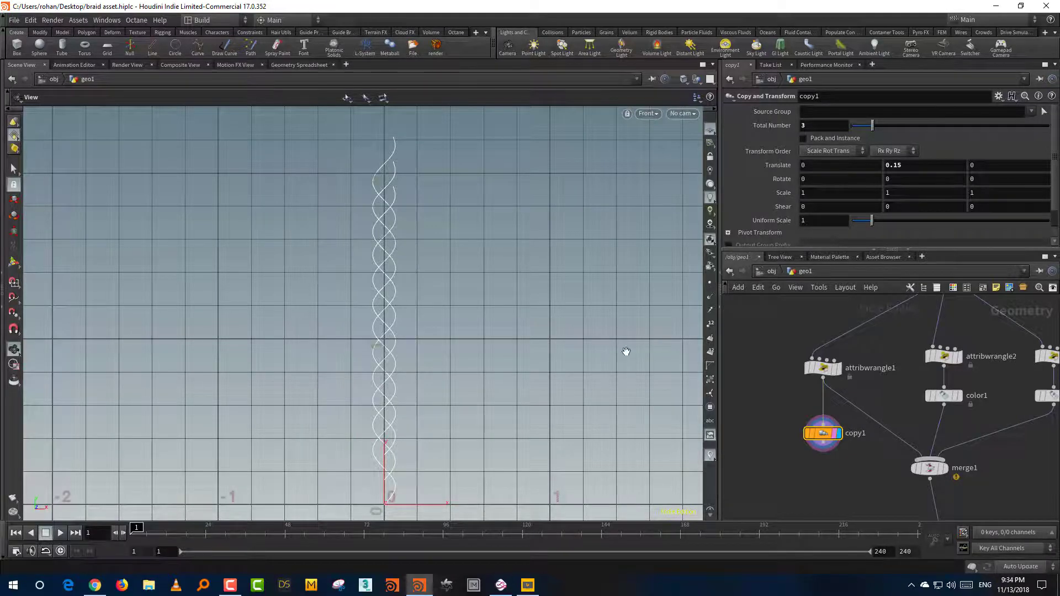
{"action": "left_click_drag", "start_coordinate": [624, 350], "coordinate": [491, 382]}
{"action": "key", "text": "space+2"}
Add a PolyWire node after copy1 and display its output
{"action": "key", "text": "Tab"}
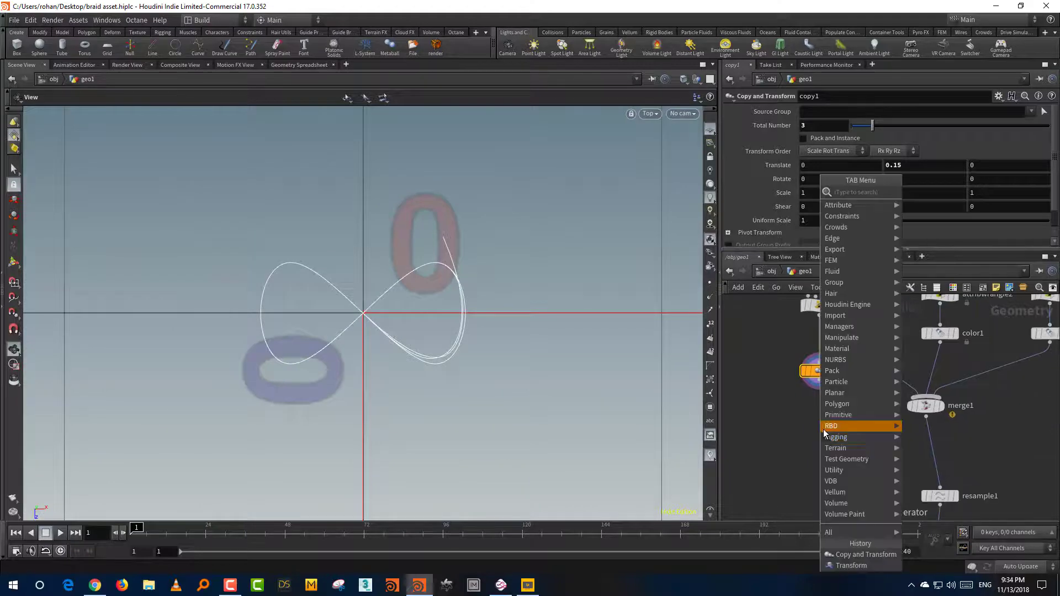
{"action": "type", "text": "polywi"}
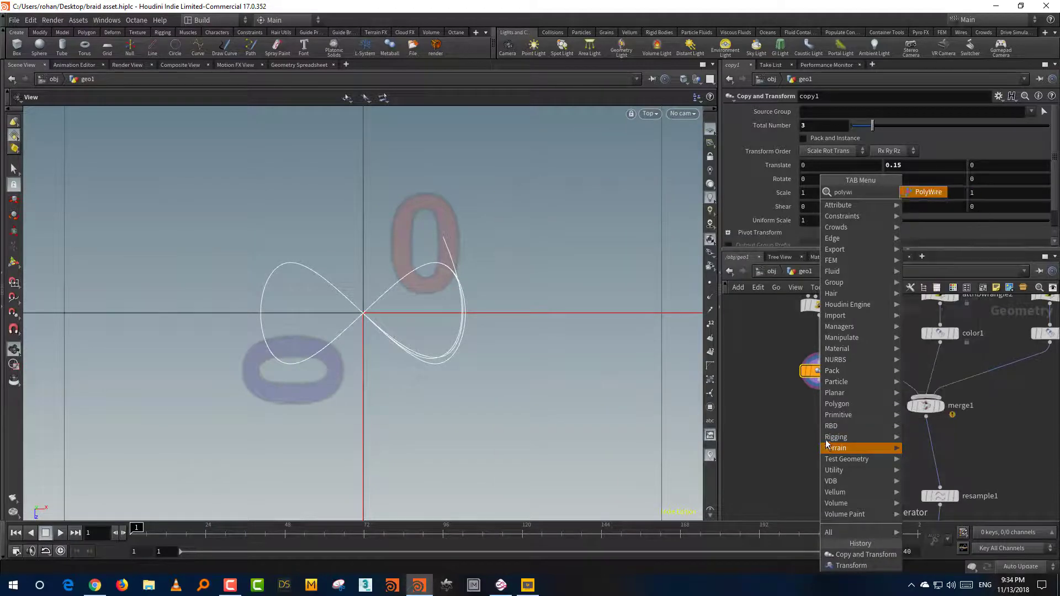
{"action": "left_click", "coordinate": [930, 193]}
{"action": "left_click", "coordinate": [811, 456]}
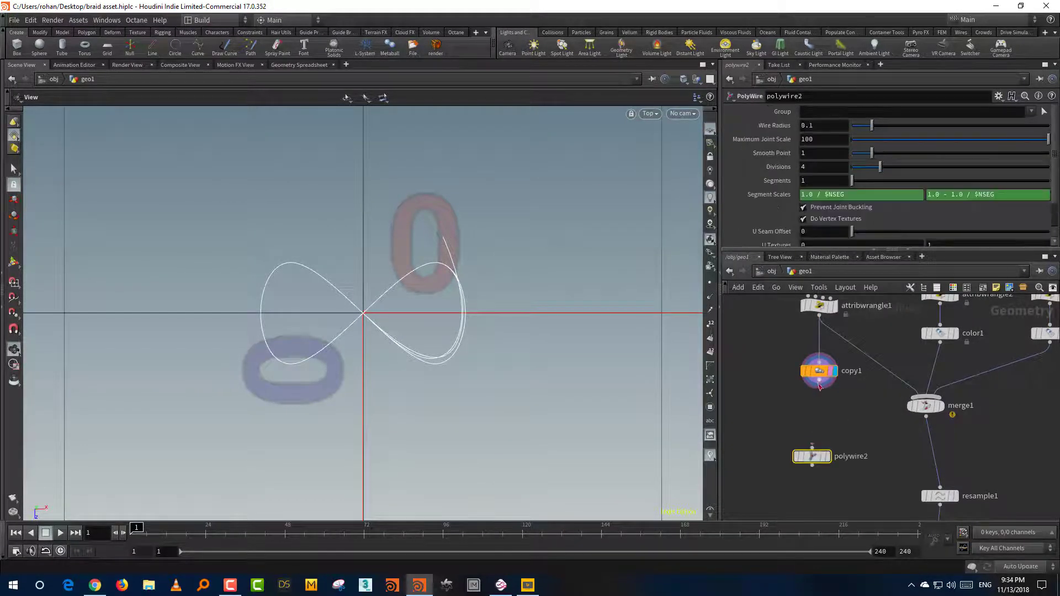
{"action": "middle_click_drag", "start_coordinate": [829, 458], "coordinate": [836, 389]}
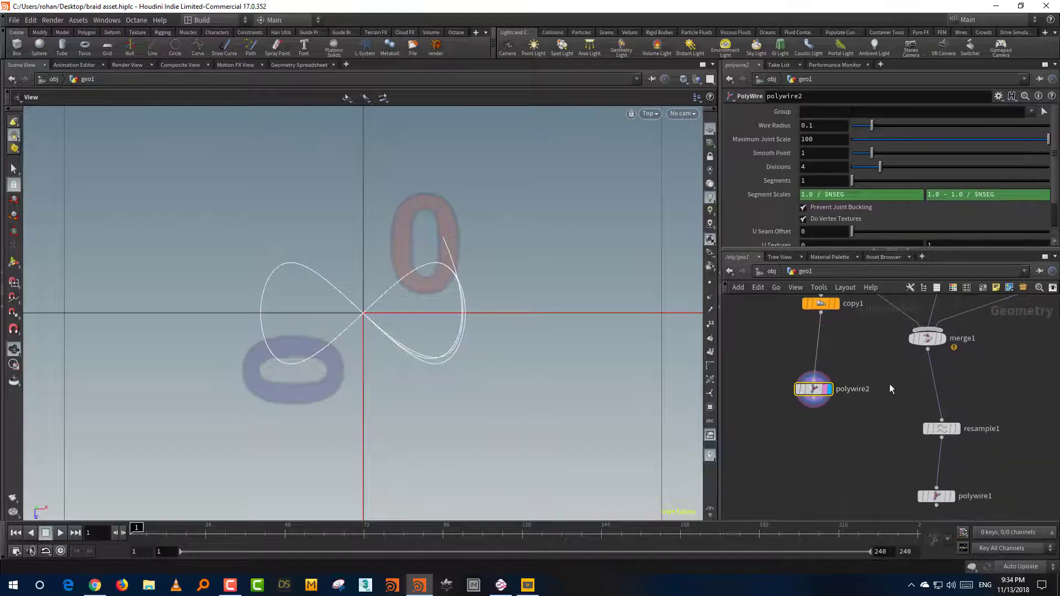
{"action": "left_click_drag", "start_coordinate": [950, 430], "coordinate": [960, 444]}
{"action": "key", "text": "ctrl+c"}
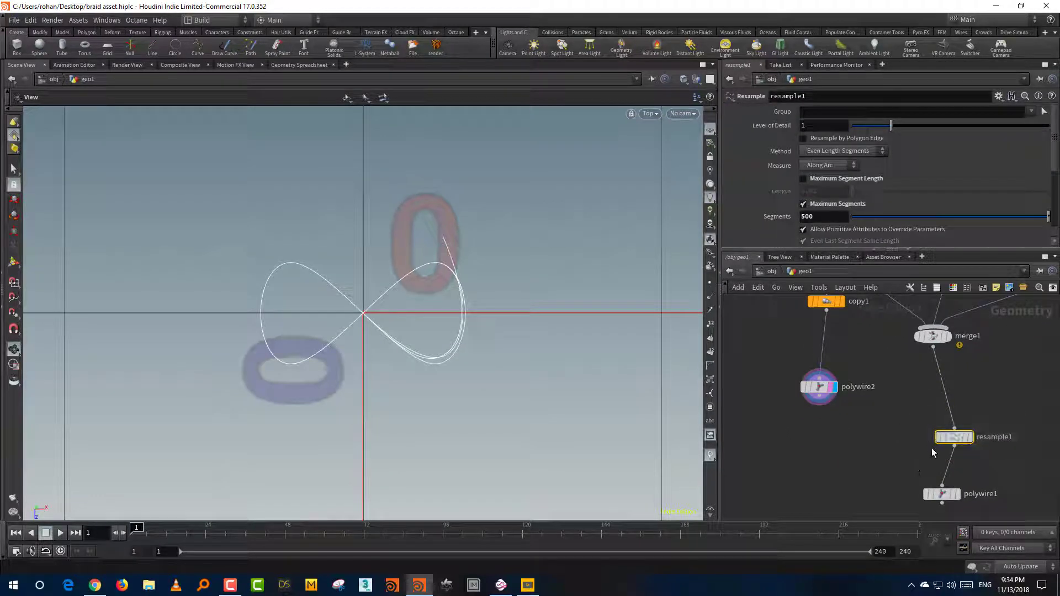
{"action": "key", "text": "ctrl+v"}
{"action": "left_click_drag", "start_coordinate": [951, 452], "coordinate": [884, 453]}
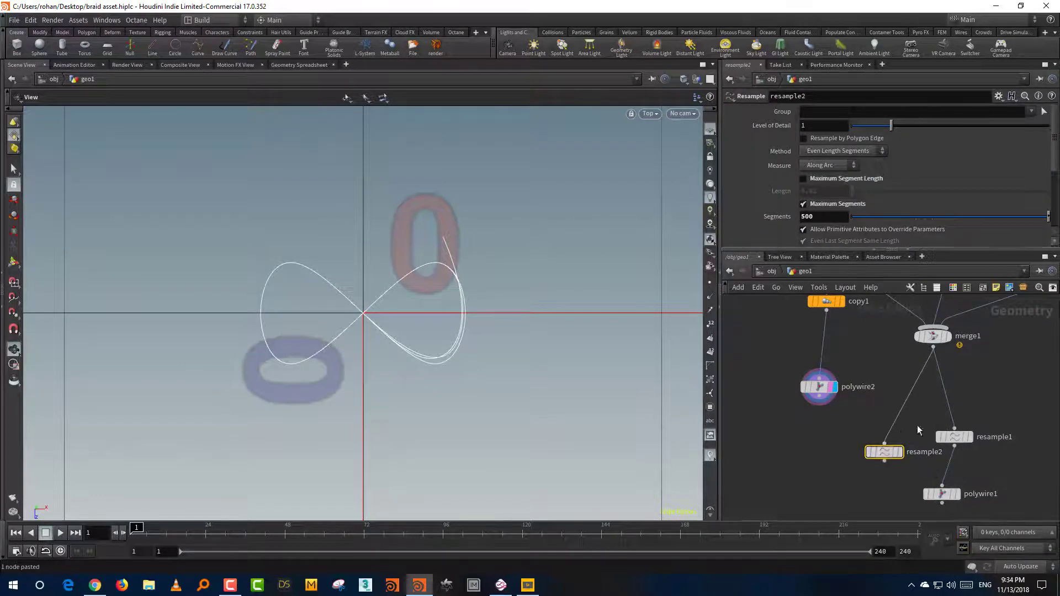
{"action": "key", "text": "Delete"}
Duplicate resample1 and polywire1, feed the duplicated resample from copy1, and display the duplicated PolyWire's braid in perspective
{"action": "left_click_drag", "start_coordinate": [1009, 424], "coordinate": [923, 490]}
{"action": "key", "text": "ctrl+c"}
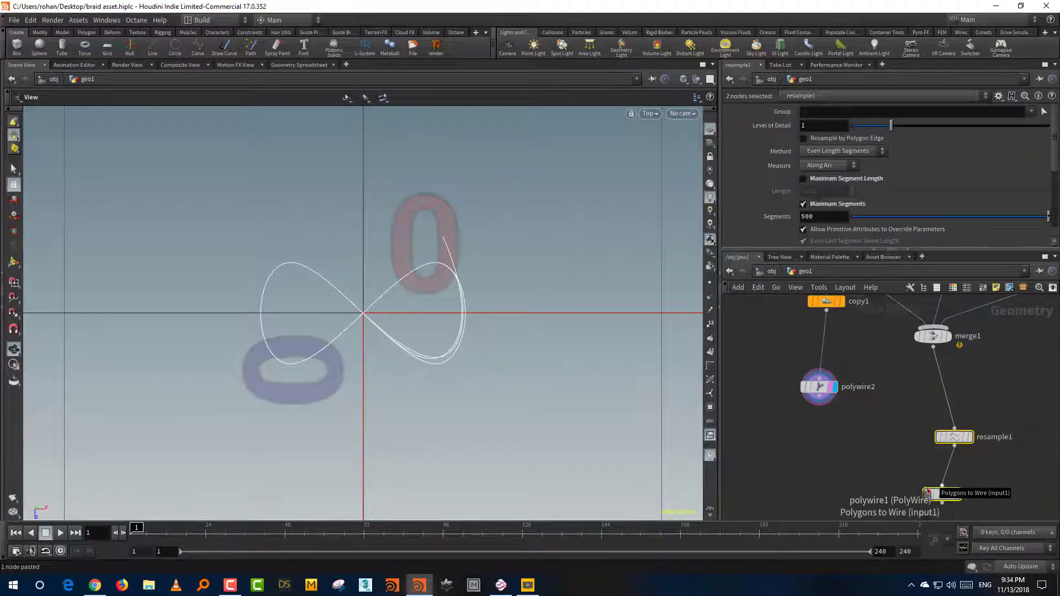
{"action": "key", "text": "ctrl+v"}
{"action": "left_click_drag", "start_coordinate": [944, 453], "coordinate": [748, 438]}
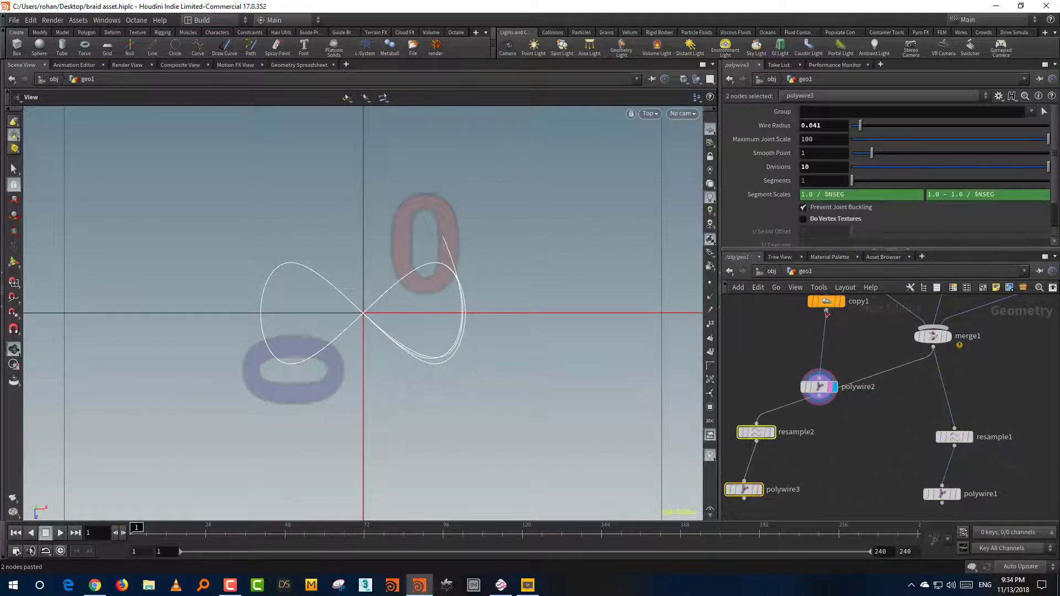
{"action": "left_click_drag", "start_coordinate": [827, 311], "coordinate": [756, 424]}
{"action": "left_click", "coordinate": [760, 490]}
{"action": "left_click", "coordinate": [745, 489]}
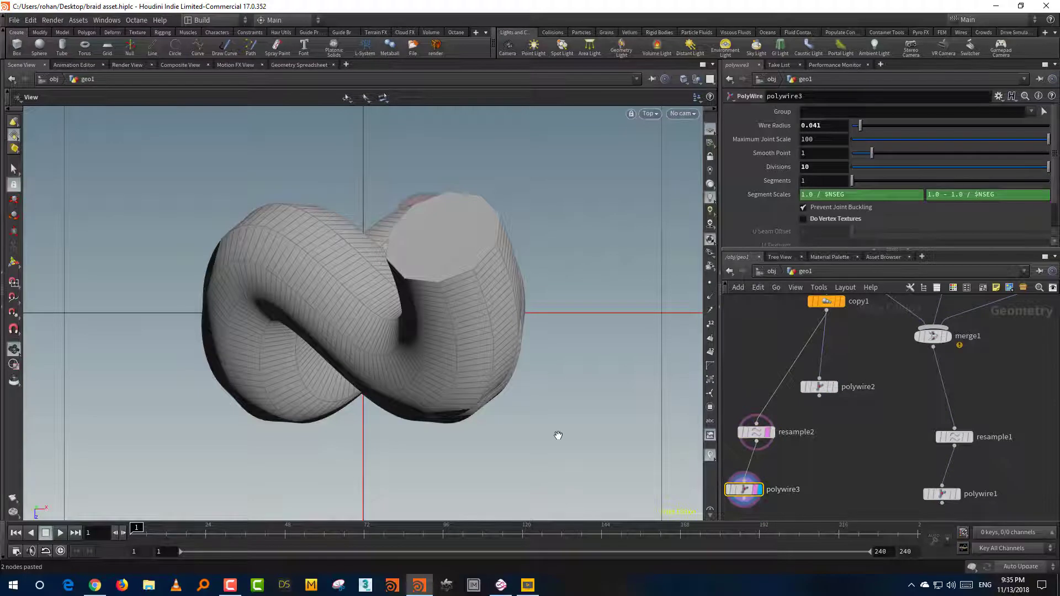
{"action": "key", "text": "space+1"}
{"action": "left_click_drag", "start_coordinate": [542, 403], "coordinate": [404, 442]}
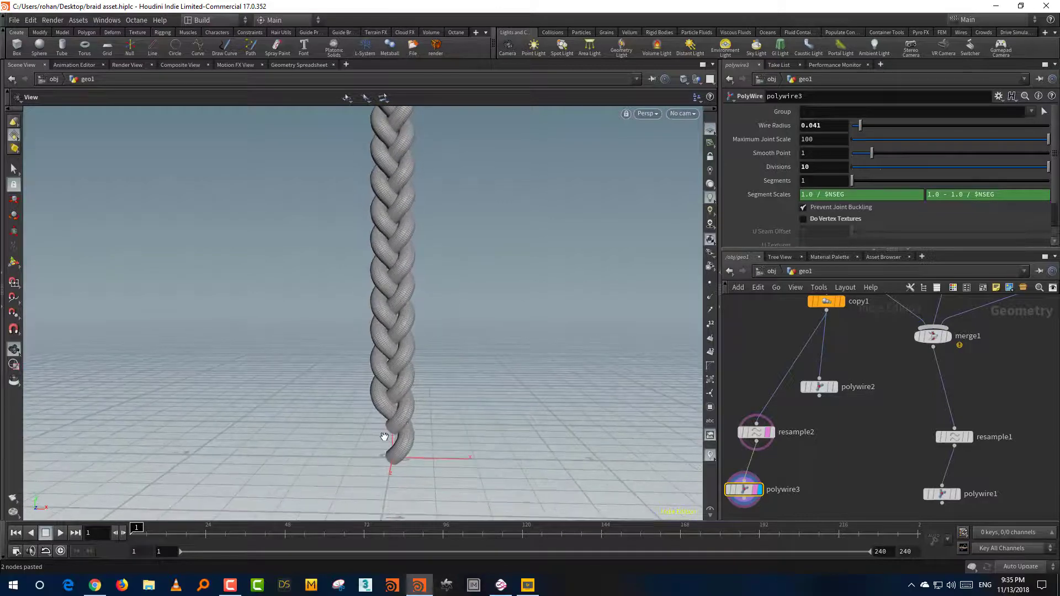
{"action": "left_click_drag", "start_coordinate": [430, 291], "coordinate": [419, 353]}
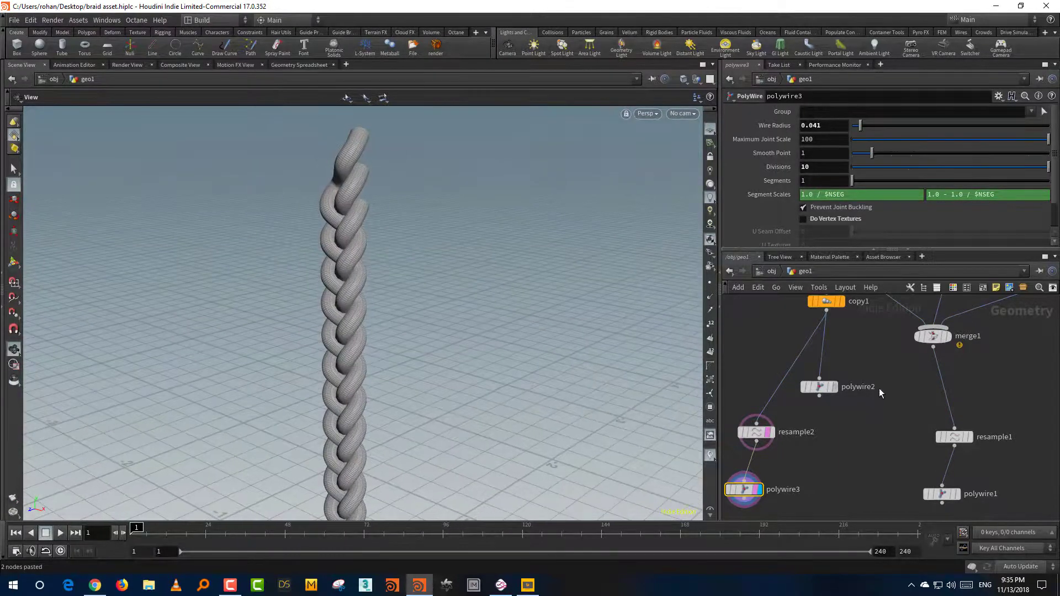
Delete the unused polywire2 node and display copy1's curves, checking them from the top and front
{"action": "left_click", "coordinate": [857, 384]}
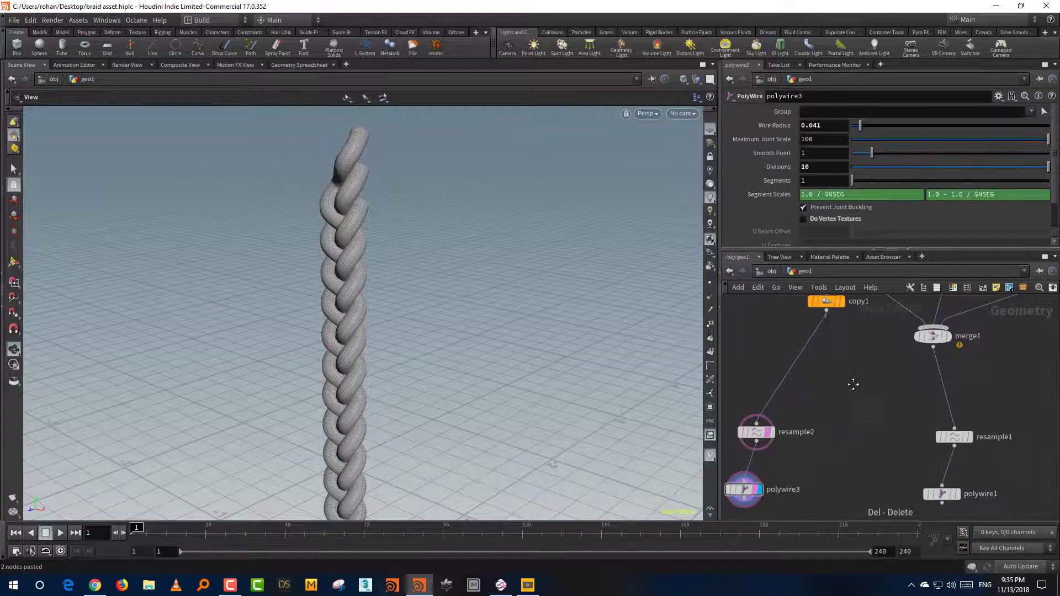
{"action": "middle_click_drag", "start_coordinate": [852, 383], "coordinate": [847, 434]}
{"action": "left_click", "coordinate": [834, 355]}
{"action": "left_click", "coordinate": [834, 356]}
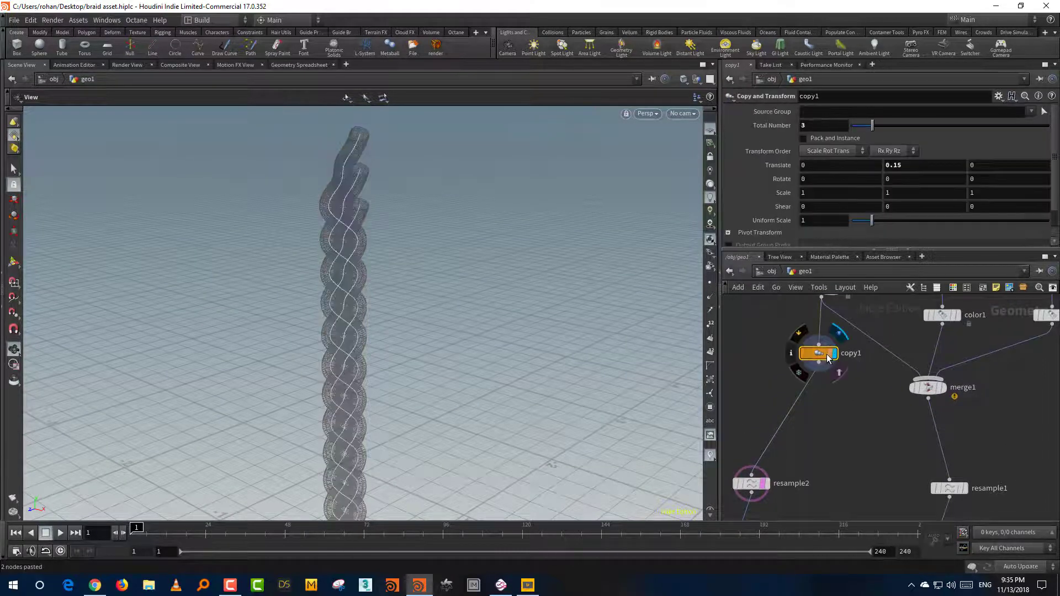
{"action": "key", "text": "space+2"}
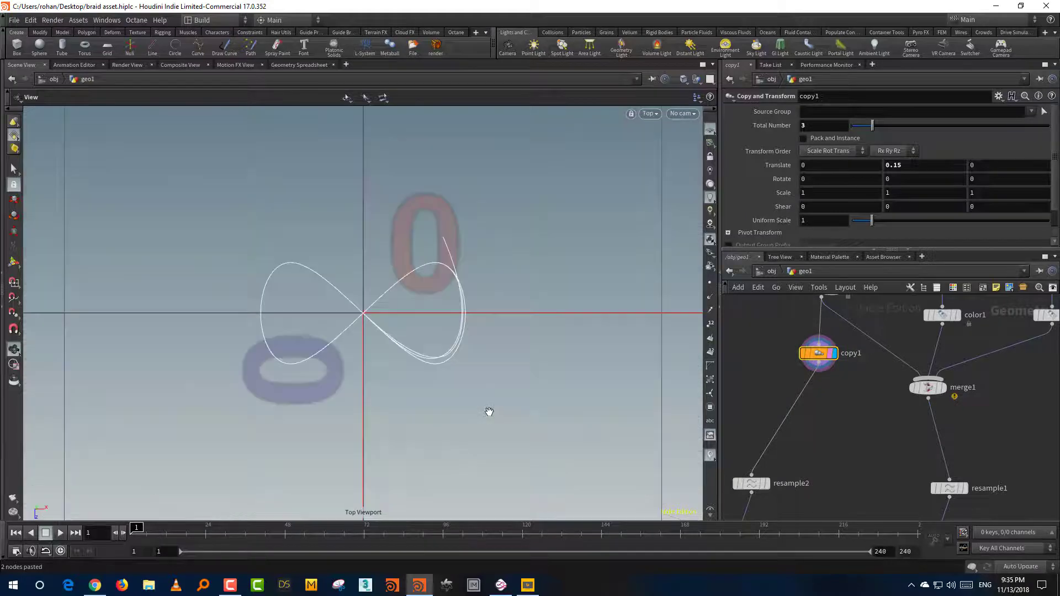
{"action": "key", "text": "space+3"}
{"action": "scroll", "coordinate": [444, 438], "scroll_direction": "up", "scroll_amount": 3}
{"action": "scroll", "coordinate": [436, 434], "scroll_direction": "up", "scroll_amount": 2}
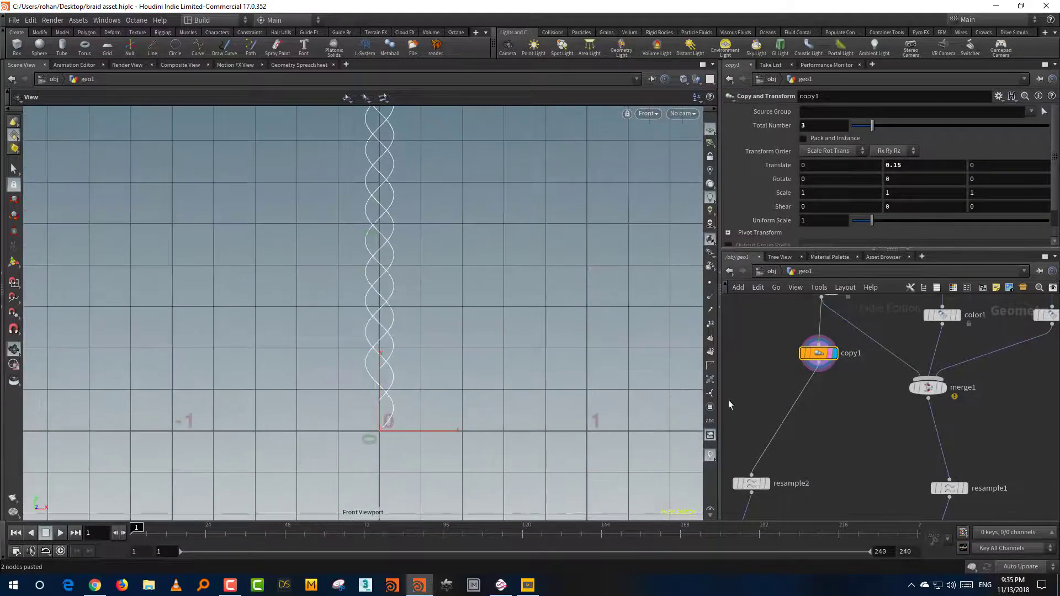
Reset attribwrangle2's Move and Moveb values to 0, enlarging the parameter area to show its expression
{"action": "middle_click_drag", "start_coordinate": [925, 312], "coordinate": [878, 429]}
{"action": "left_click", "coordinate": [905, 395]}
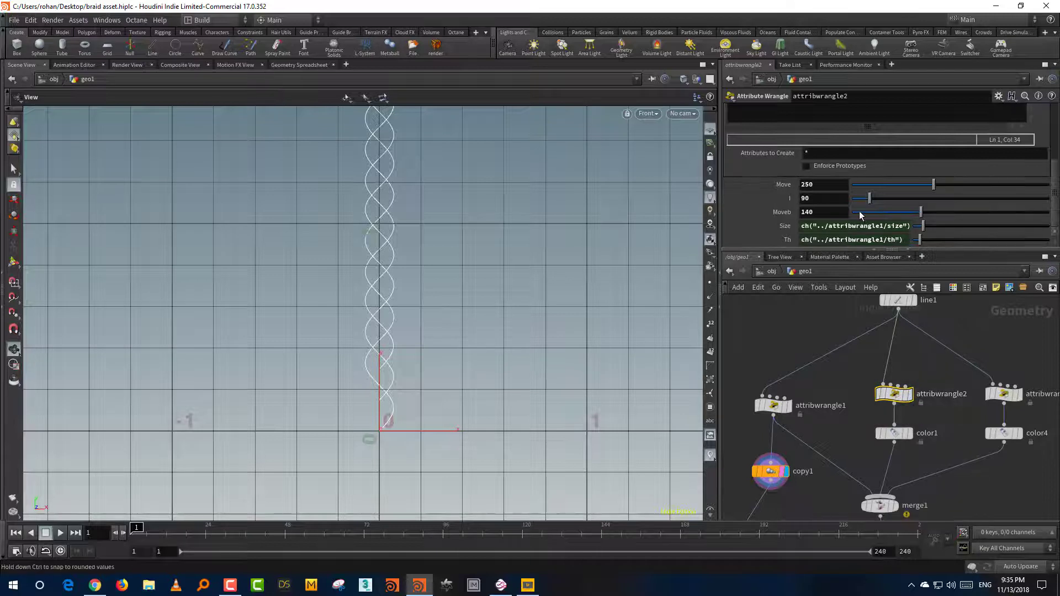
{"action": "left_click_drag", "start_coordinate": [860, 250], "coordinate": [860, 308]}
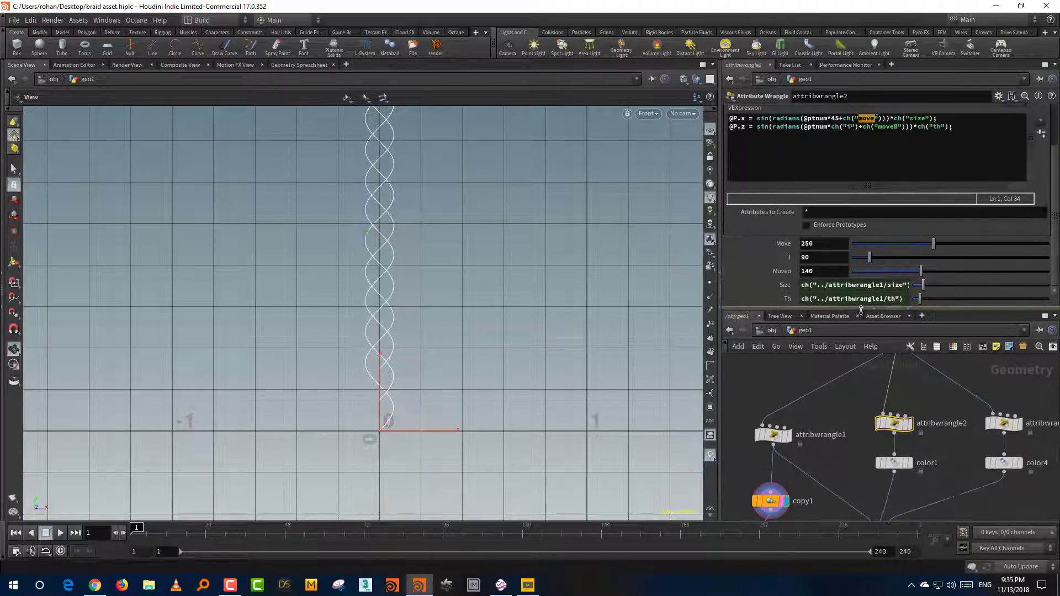
{"action": "left_click_drag", "start_coordinate": [863, 270], "coordinate": [819, 280]}
{"action": "left_click_drag", "start_coordinate": [868, 243], "coordinate": [823, 251]}
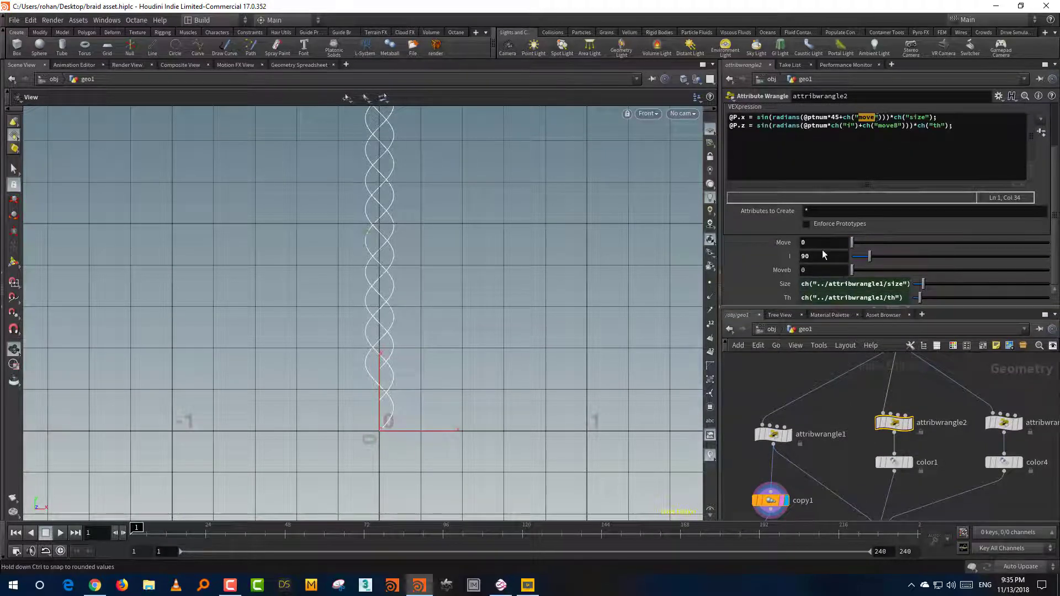
Display attribwrangle2's curve with copy1's three curves shown as a template for comparison
{"action": "left_click", "coordinate": [908, 426]}
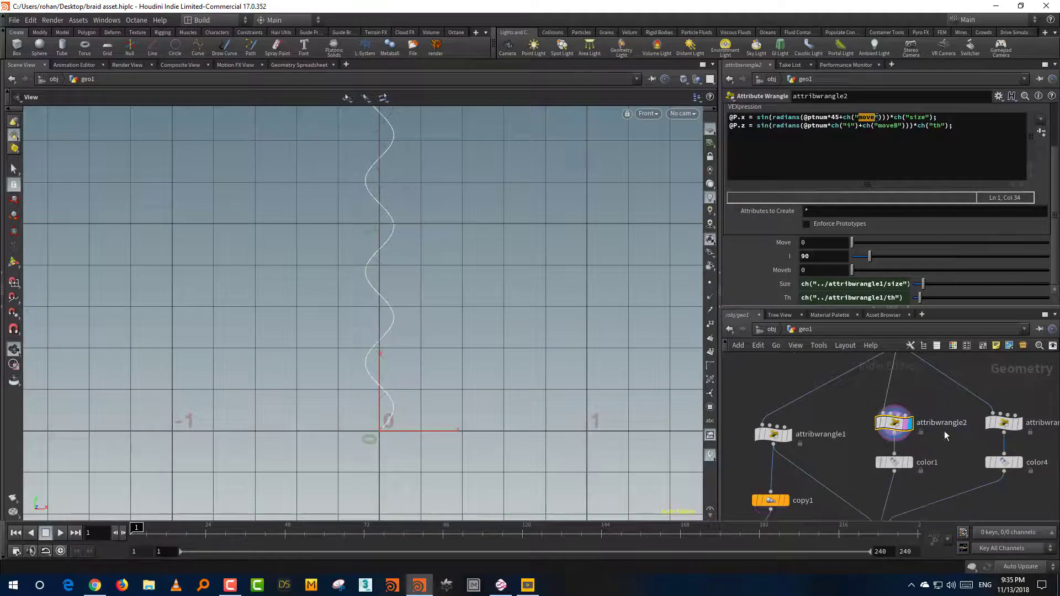
{"action": "middle_click_drag", "start_coordinate": [946, 433], "coordinate": [958, 378]}
{"action": "left_click", "coordinate": [799, 444]}
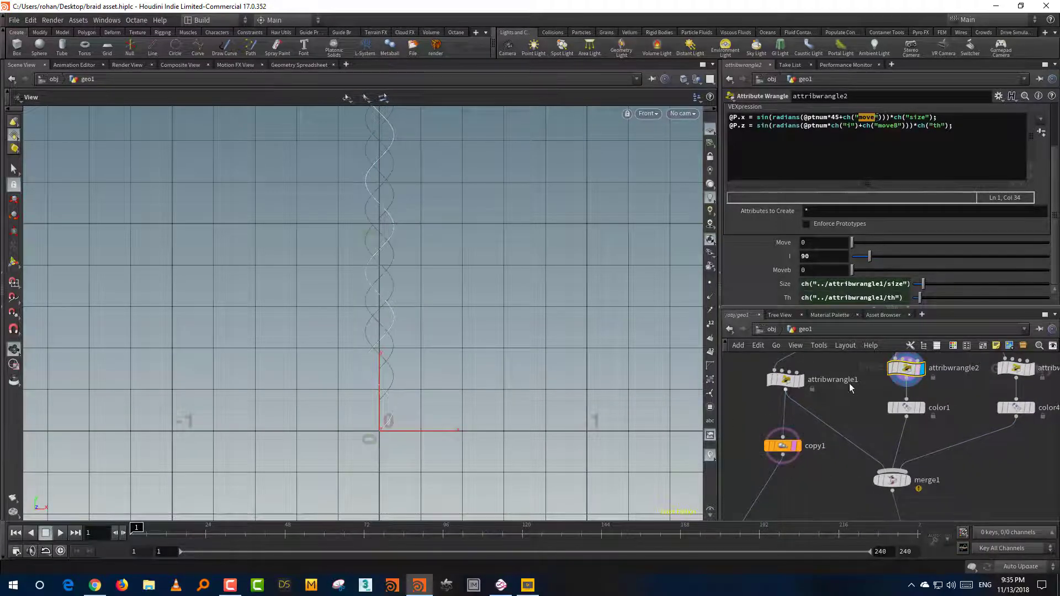
{"action": "scroll", "coordinate": [420, 354], "scroll_direction": "up", "scroll_amount": 2}
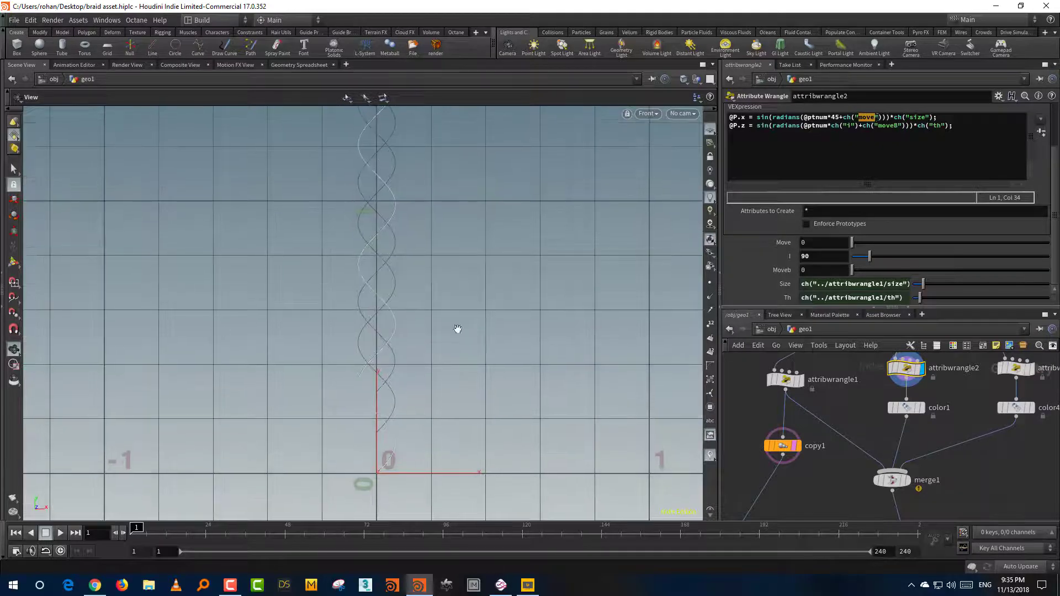
Shift attribwrangle2's curve against the templated curves by varying Move, and set Move to 250
{"action": "left_click_drag", "start_coordinate": [851, 243], "coordinate": [889, 247]}
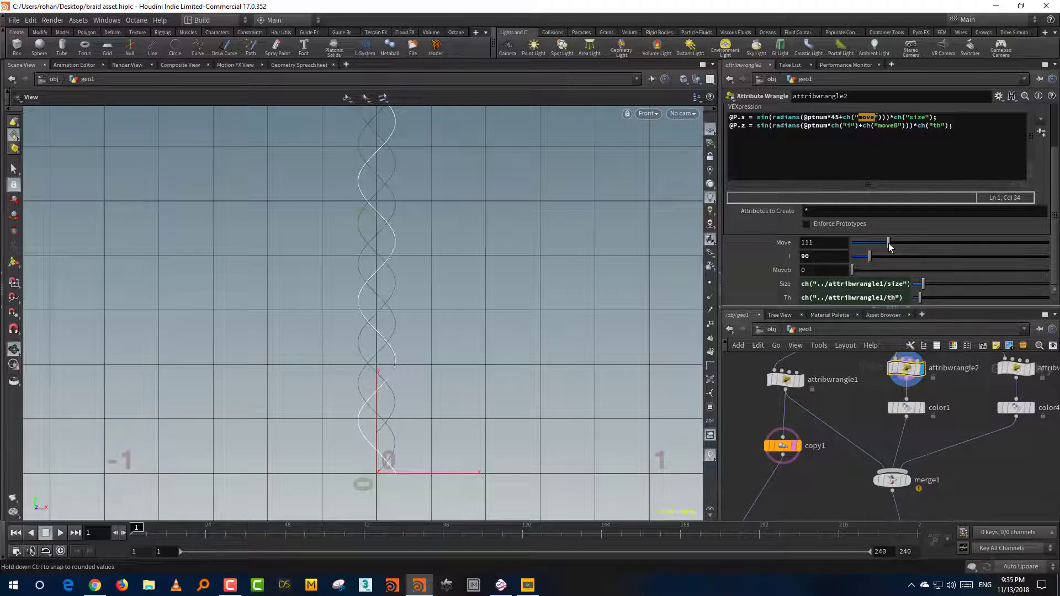
{"action": "left_click_drag", "start_coordinate": [889, 247], "coordinate": [930, 240]}
{"action": "left_click_drag", "start_coordinate": [832, 242], "coordinate": [738, 263]}
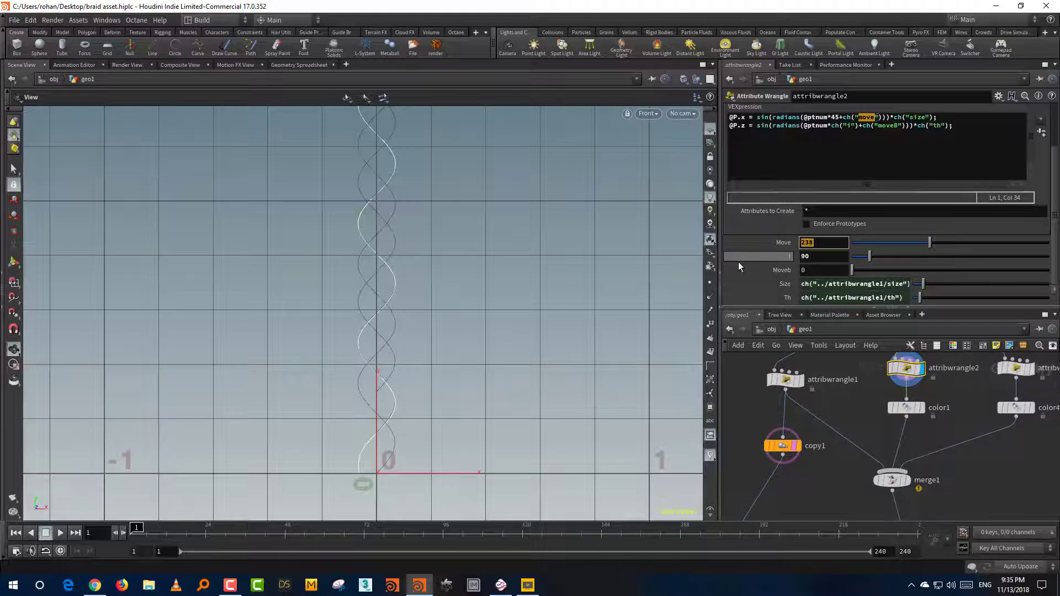
{"action": "type", "text": "250"}
{"action": "key", "text": "Return"}
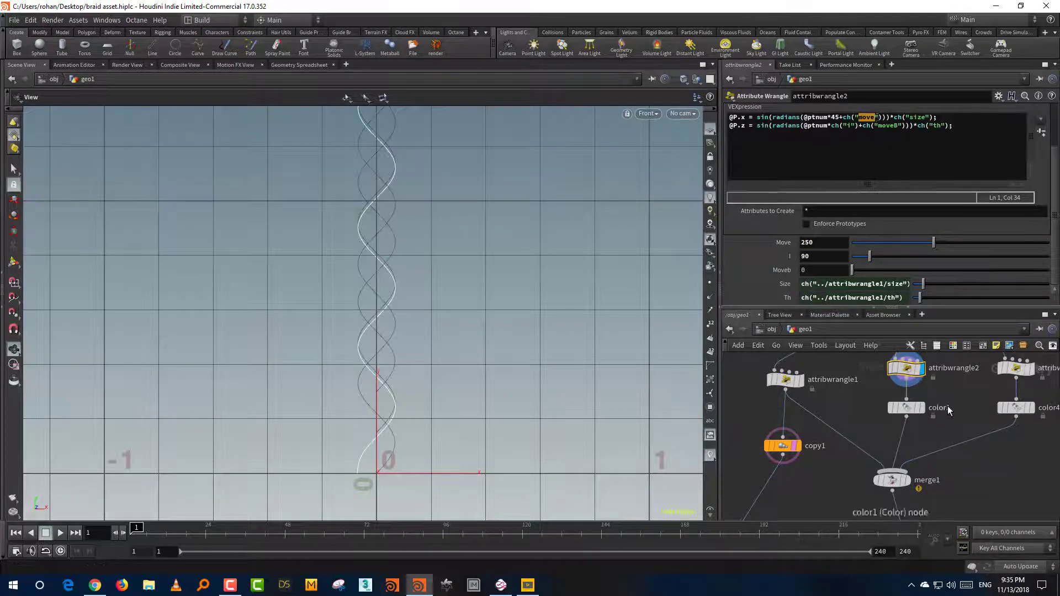
{"action": "middle_click_drag", "start_coordinate": [949, 409], "coordinate": [928, 435]}
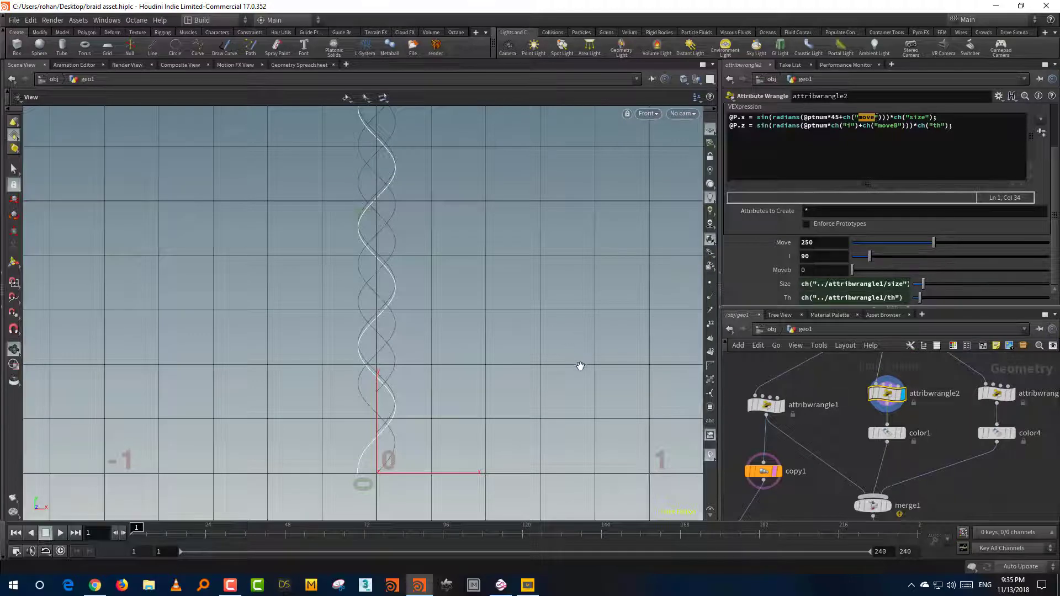
Set attribwrangle2's Moveb to 140 so its curve matches the templated figure-eight in the top view
{"action": "key", "text": "space+2"}
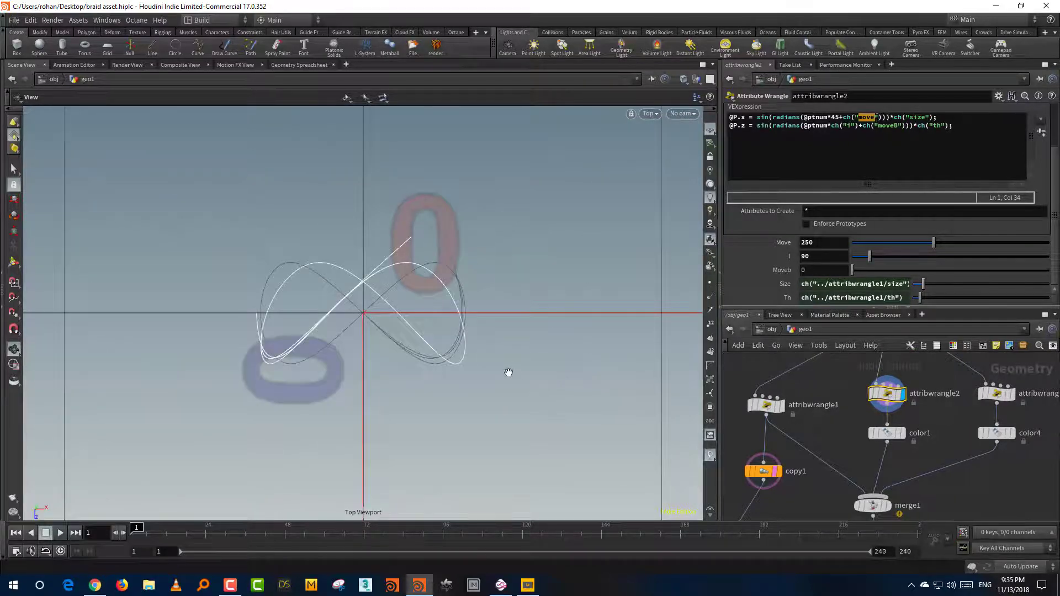
{"action": "left_click_drag", "start_coordinate": [857, 273], "coordinate": [923, 275]}
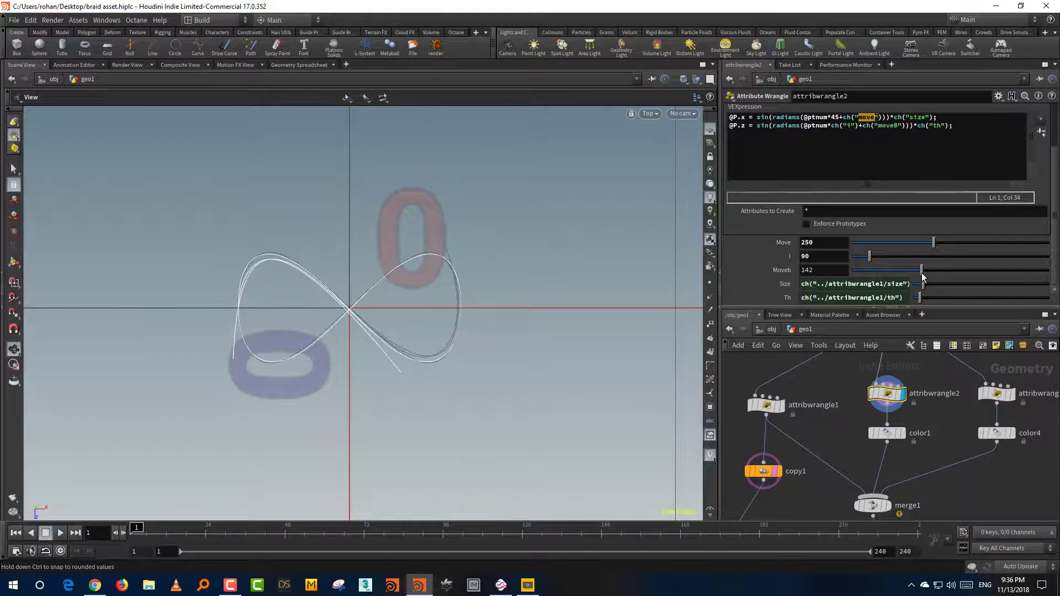
{"action": "left_click_drag", "start_coordinate": [814, 270], "coordinate": [753, 281]}
{"action": "type", "text": "1"}
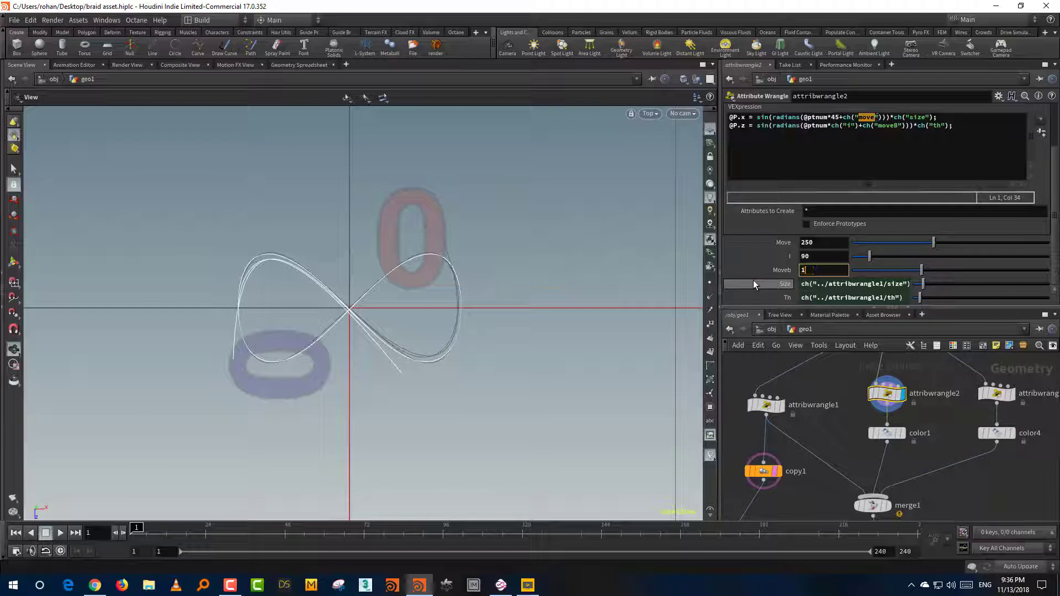
{"action": "type", "text": "40"}
{"action": "key", "text": "Return"}
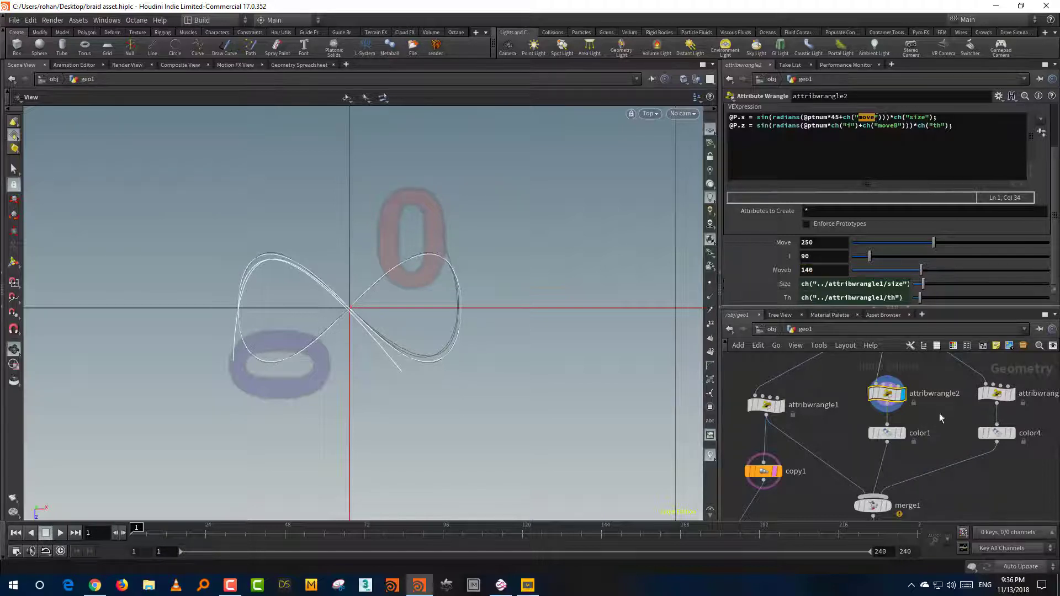
Review attribwrangle3's offset values and display polywire1's finished three-colour braid from the top and in perspective
{"action": "middle_click_drag", "start_coordinate": [994, 383], "coordinate": [932, 416]}
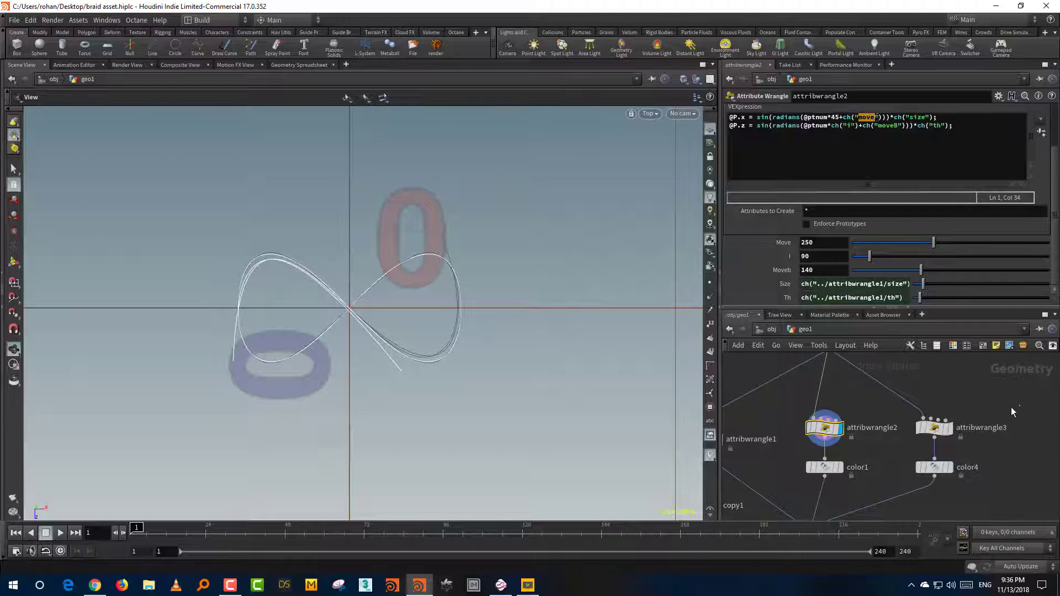
{"action": "left_click", "coordinate": [934, 427]}
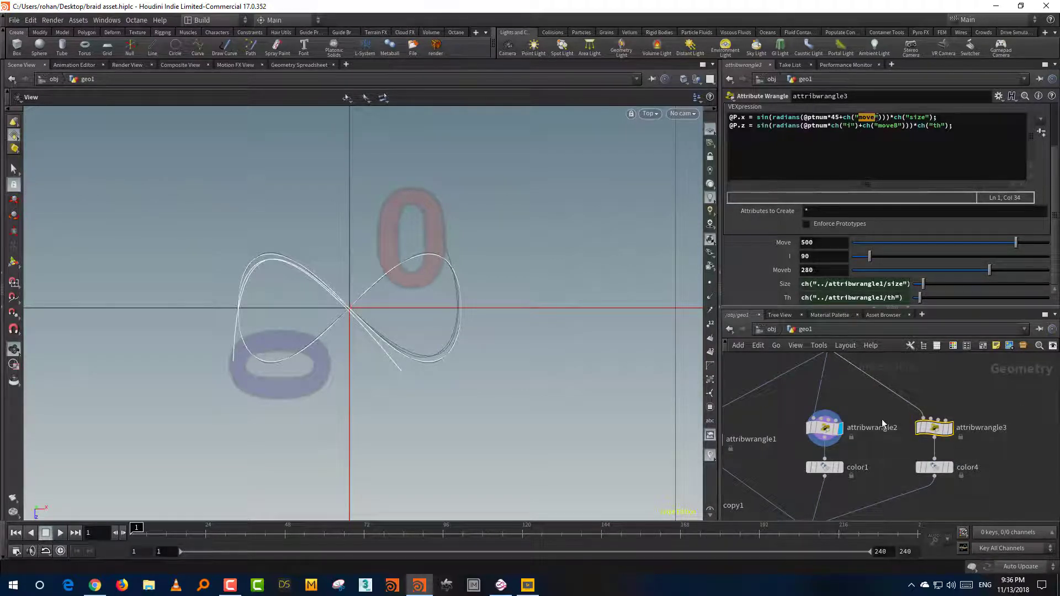
{"action": "middle_click_drag", "start_coordinate": [883, 423], "coordinate": [895, 360]}
{"action": "mouse_move", "coordinate": [908, 516]}
{"action": "middle_mouse_down"}
{"action": "mouse_move", "coordinate": [931, 429]}
{"action": "mouse_move", "coordinate": [926, 354]}
{"action": "middle_mouse_up"}
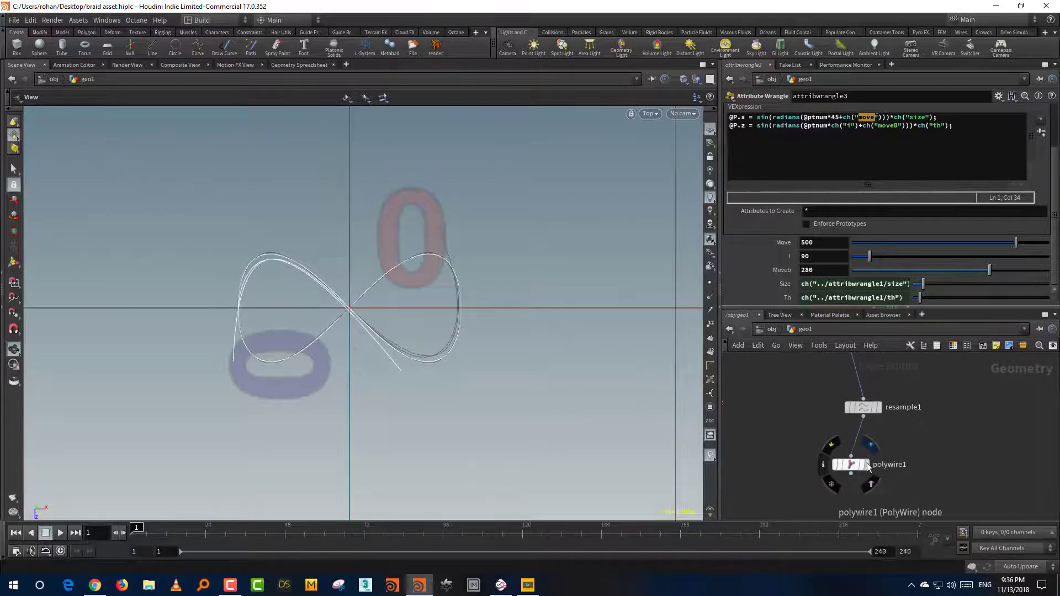
{"action": "left_click", "coordinate": [866, 464]}
{"action": "key", "text": "space+2"}
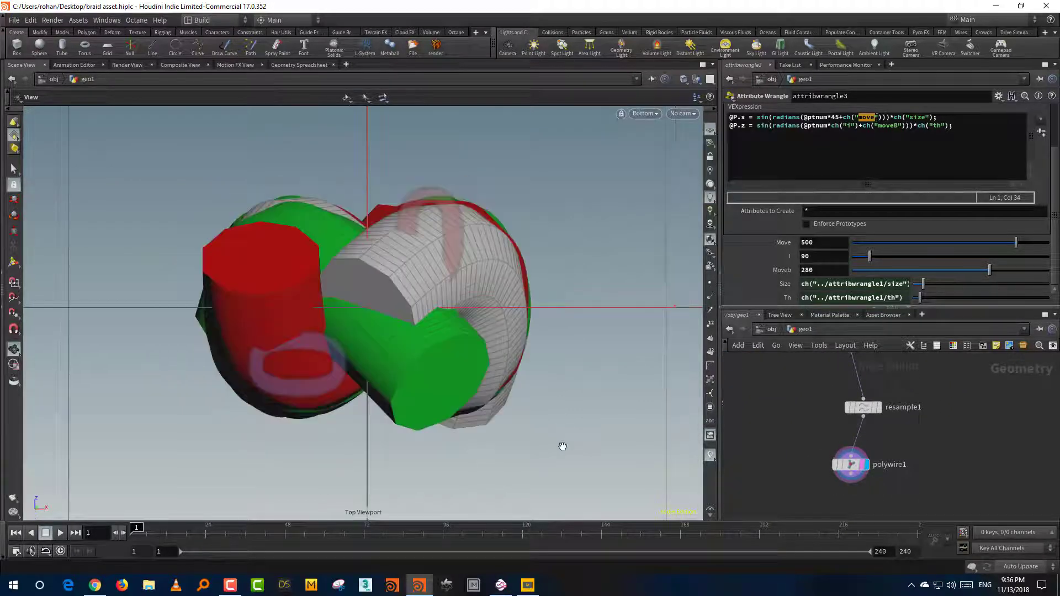
{"action": "key", "text": "space+1"}
{"action": "middle_click_drag", "start_coordinate": [932, 383], "coordinate": [892, 386]}
{"action": "left_click_drag", "start_coordinate": [793, 416], "coordinate": [814, 462]}
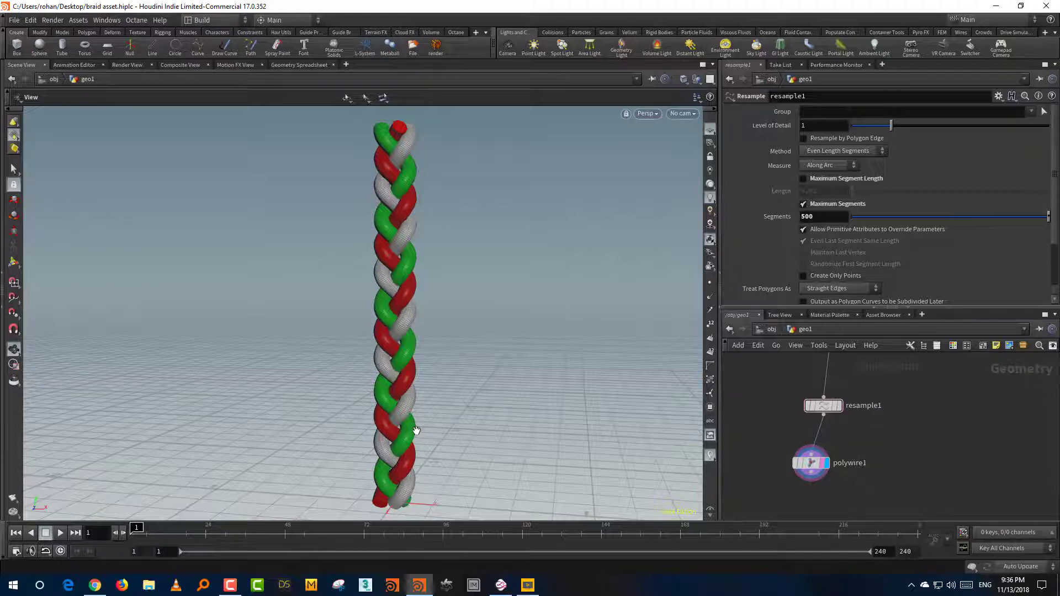
Open the recent scene file braid curve.hiplc
{"action": "left_click", "coordinate": [14, 19]}
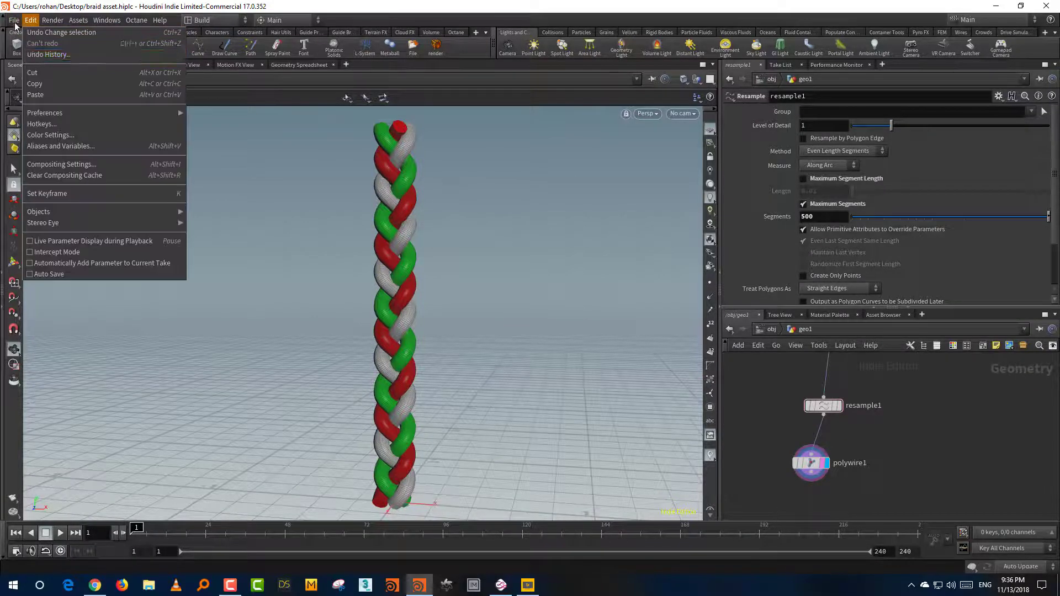
{"action": "mouse_move", "coordinate": [118, 57]}
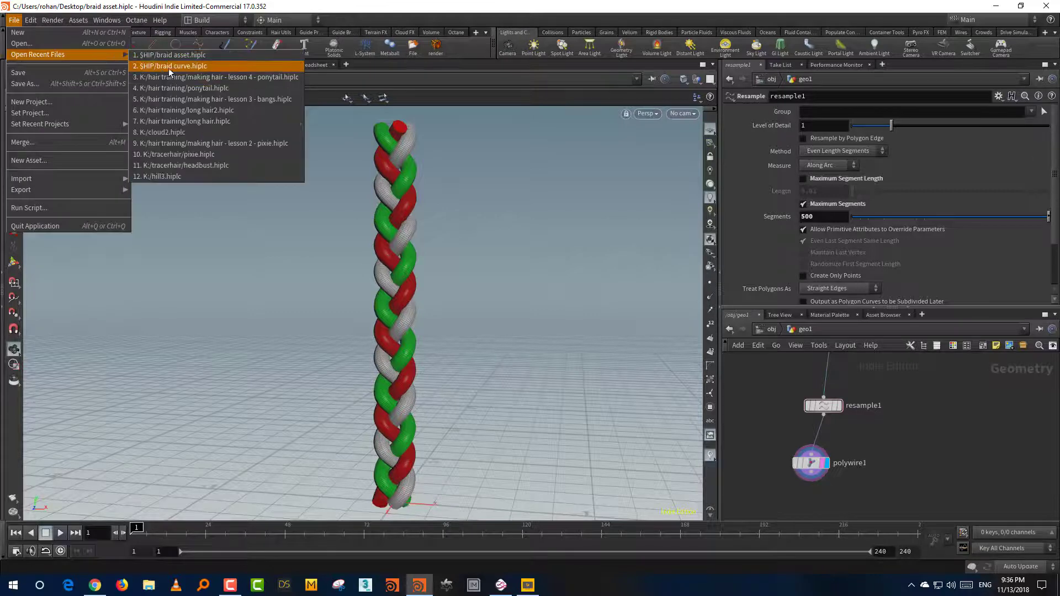
{"action": "left_click", "coordinate": [177, 65]}
{"action": "left_click", "coordinate": [219, 98]}
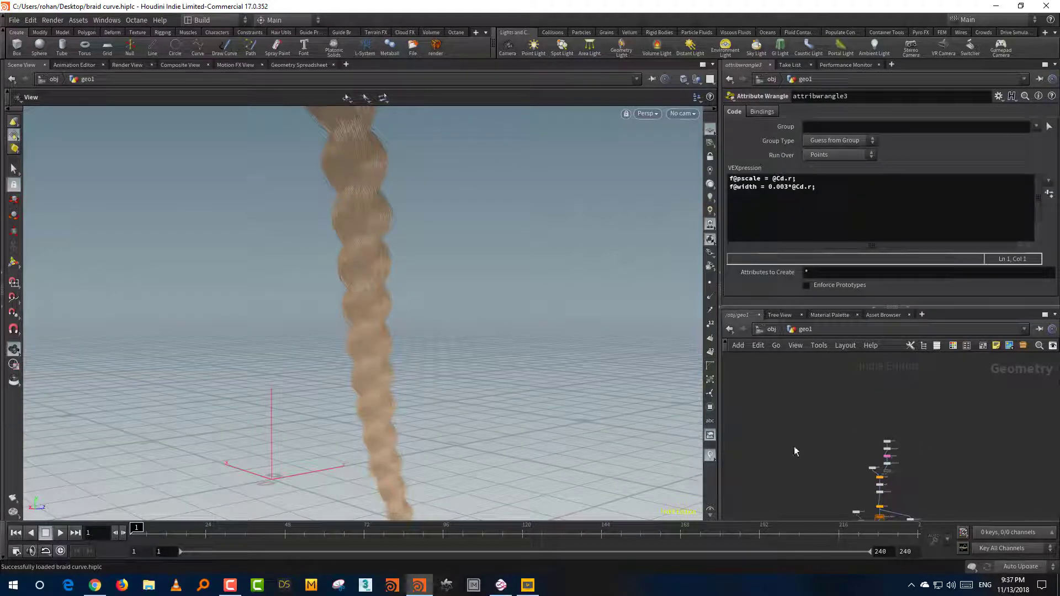
Enlarge the network area and move the partition1 node lower, beneath scatter1
{"action": "middle_click_drag", "start_coordinate": [794, 446], "coordinate": [794, 356]}
{"action": "middle_click_drag", "start_coordinate": [798, 458], "coordinate": [795, 394]}
{"action": "scroll", "coordinate": [834, 366], "scroll_direction": "up", "scroll_amount": 2}
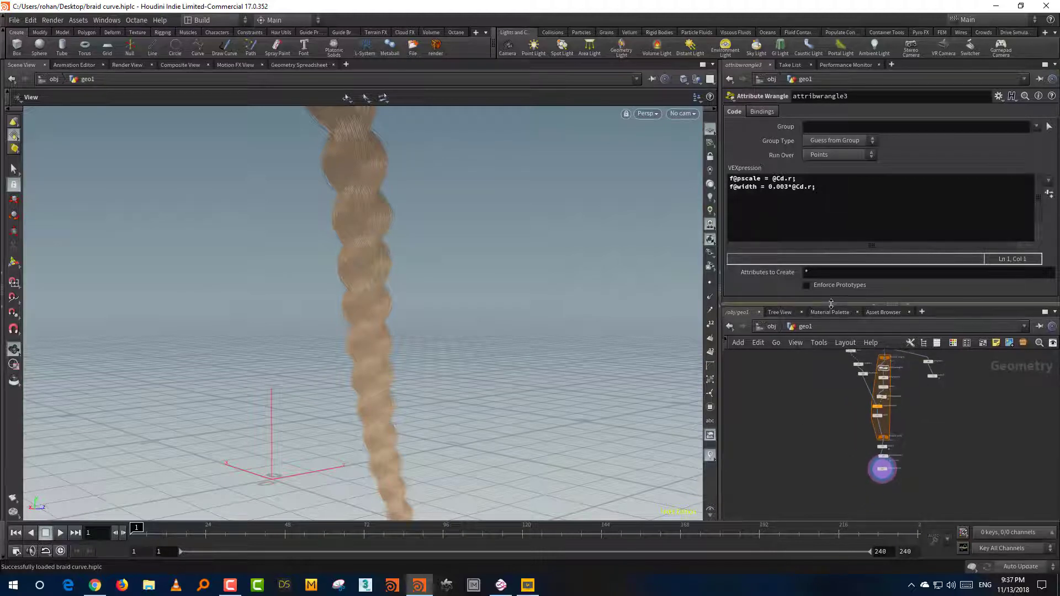
{"action": "left_click_drag", "start_coordinate": [829, 305], "coordinate": [829, 251]}
{"action": "scroll", "coordinate": [833, 387], "scroll_direction": "up", "scroll_amount": 4}
{"action": "middle_click_drag", "start_coordinate": [868, 332], "coordinate": [840, 410]}
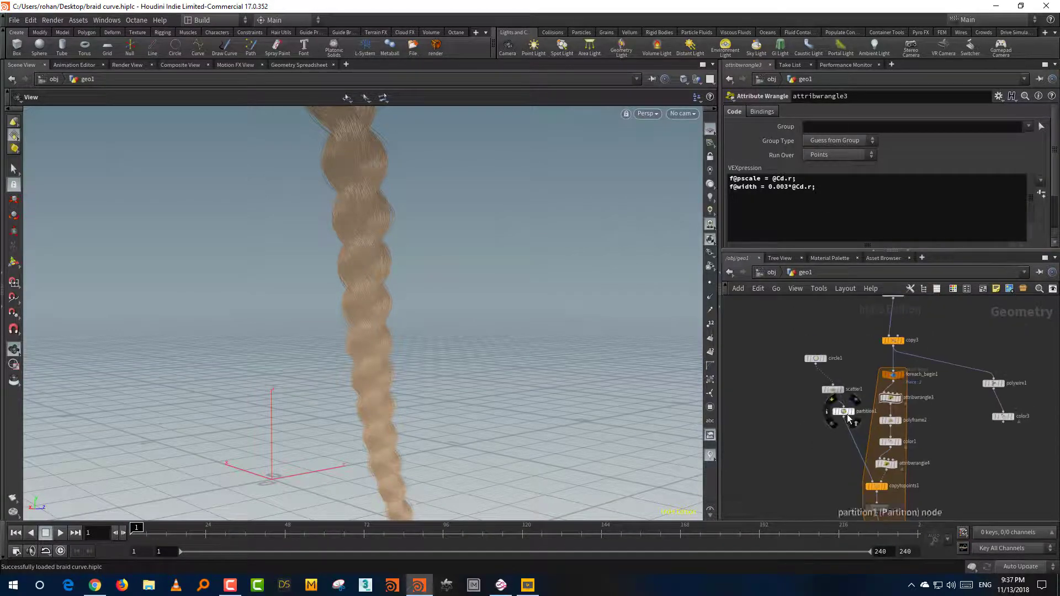
{"action": "left_click_drag", "start_coordinate": [847, 414], "coordinate": [834, 430]}
Display circle1 and then scatter1 to examine the points scattered over the disc and the scatter settings
{"action": "left_click", "coordinate": [825, 359]}
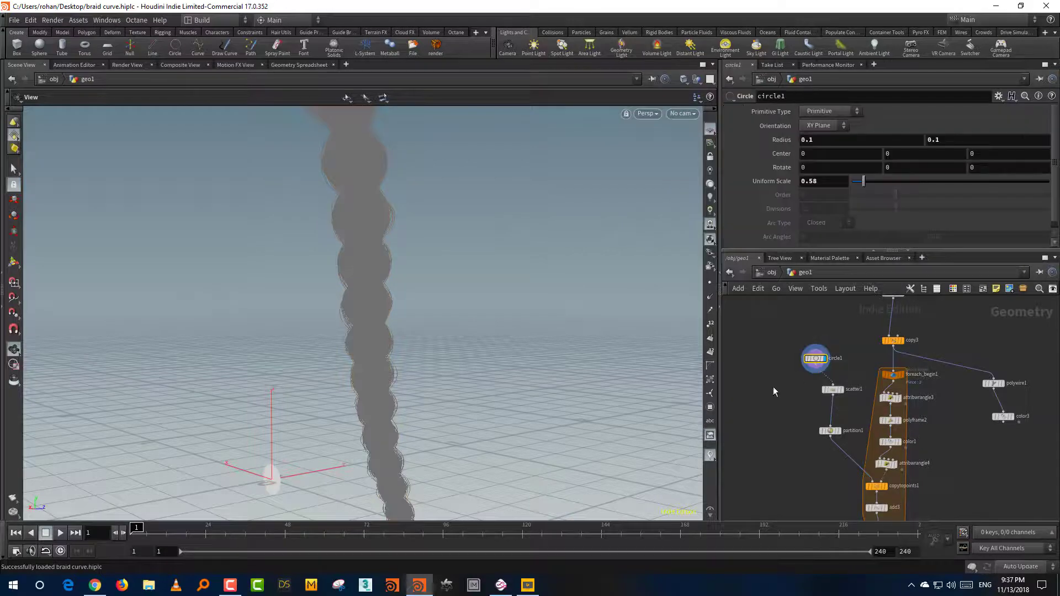
{"action": "middle_click_drag", "start_coordinate": [293, 459], "coordinate": [397, 353]}
{"action": "scroll", "coordinate": [331, 399], "scroll_direction": "up", "scroll_amount": 3}
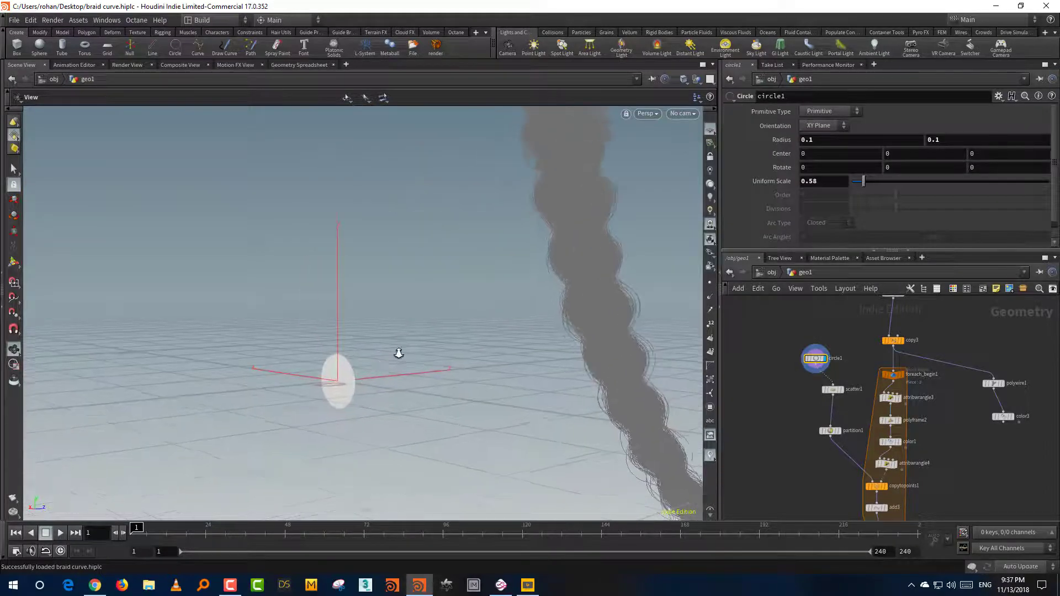
{"action": "scroll", "coordinate": [398, 352], "scroll_direction": "up", "scroll_amount": 1}
{"action": "left_click", "coordinate": [835, 389]}
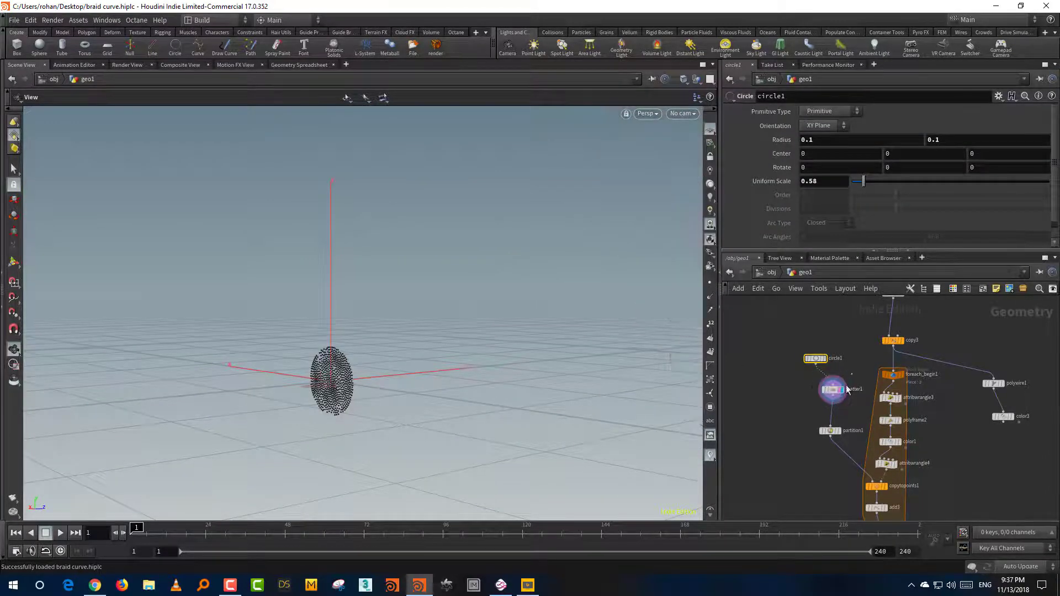
{"action": "scroll", "coordinate": [836, 442], "scroll_direction": "up", "scroll_amount": 3}
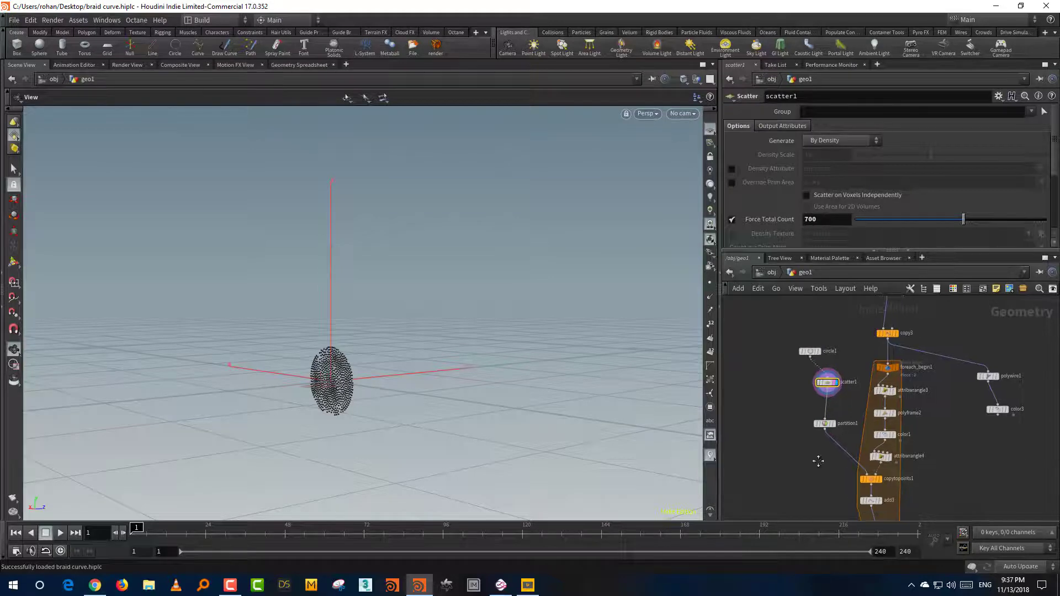
Display copytopoints1 to examine the scattered points copied along the wavy strand
{"action": "left_click", "coordinate": [888, 448]}
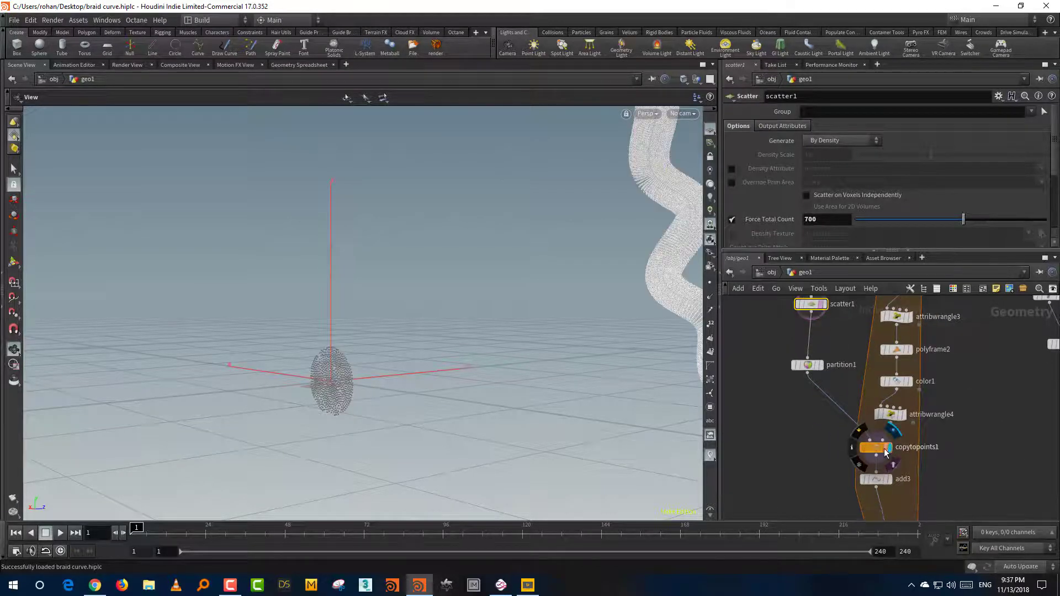
{"action": "middle_click_drag", "start_coordinate": [637, 323], "coordinate": [355, 487]}
{"action": "right_click_drag", "start_coordinate": [481, 352], "coordinate": [407, 421]}
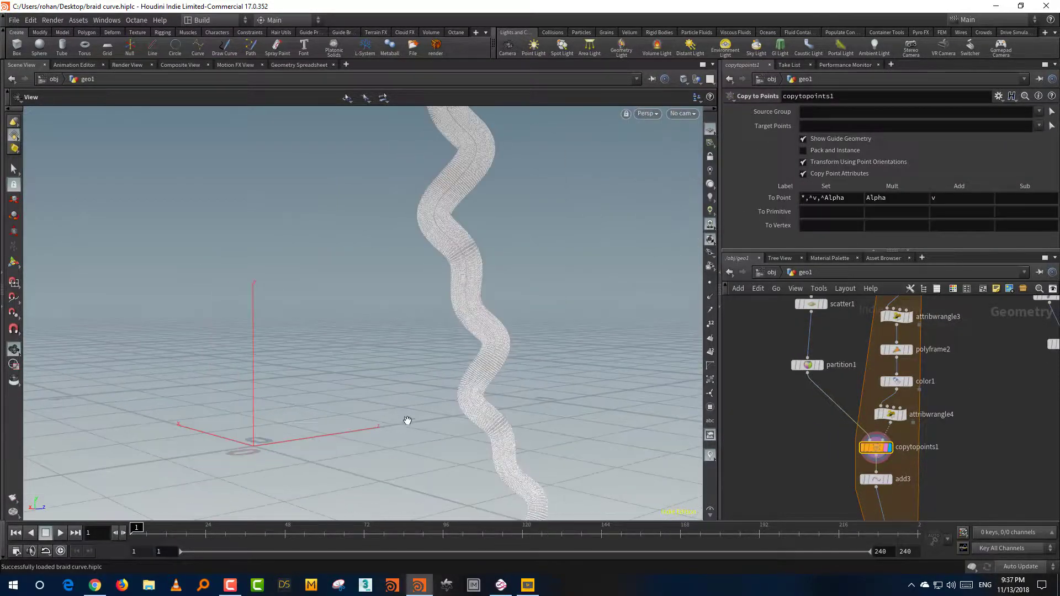
{"action": "left_click_drag", "start_coordinate": [407, 421], "coordinate": [513, 409]}
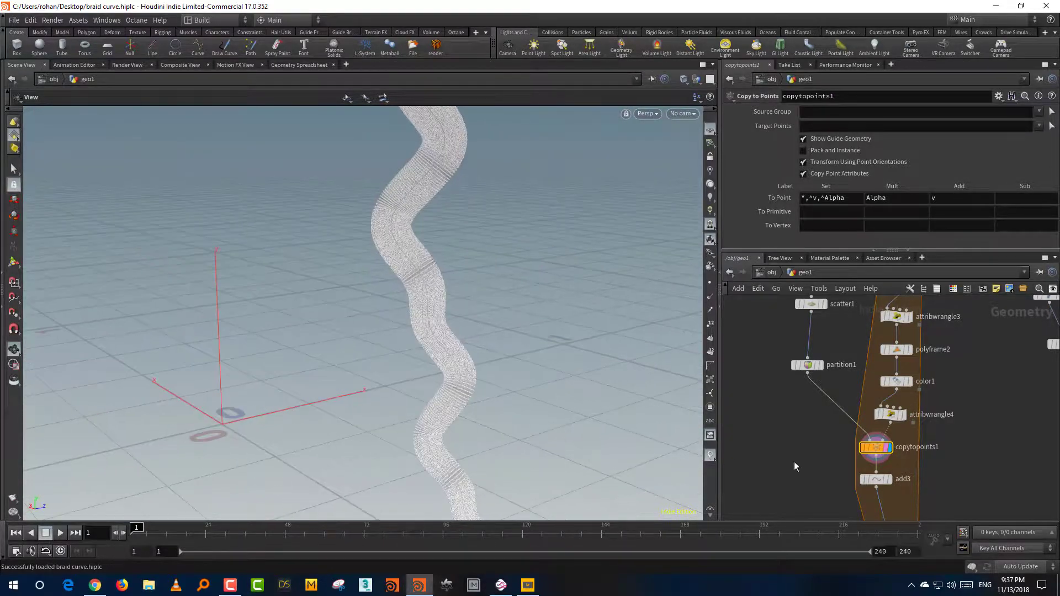
Display add3 to examine how the copied points are joined into hair curves by group
{"action": "scroll", "coordinate": [789, 463], "scroll_direction": "up", "scroll_amount": 3}
{"action": "left_click", "coordinate": [885, 417]}
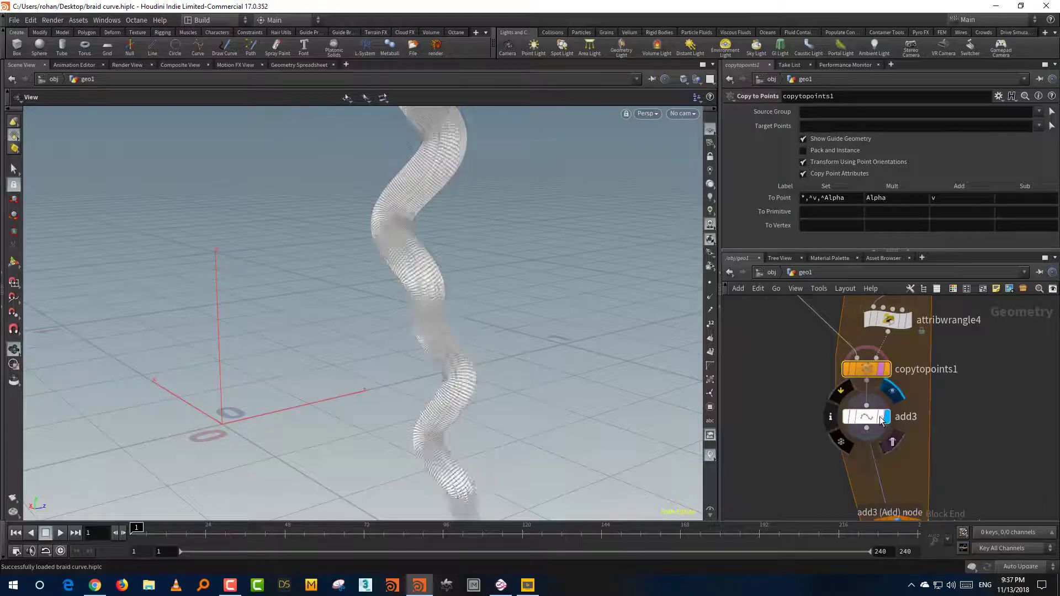
{"action": "left_click", "coordinate": [863, 418]}
{"action": "left_click_drag", "start_coordinate": [650, 428], "coordinate": [623, 391]}
Display foreach_end1 to examine all strands of the hair braid gathered by the loop
{"action": "middle_click_drag", "start_coordinate": [992, 436], "coordinate": [980, 314]}
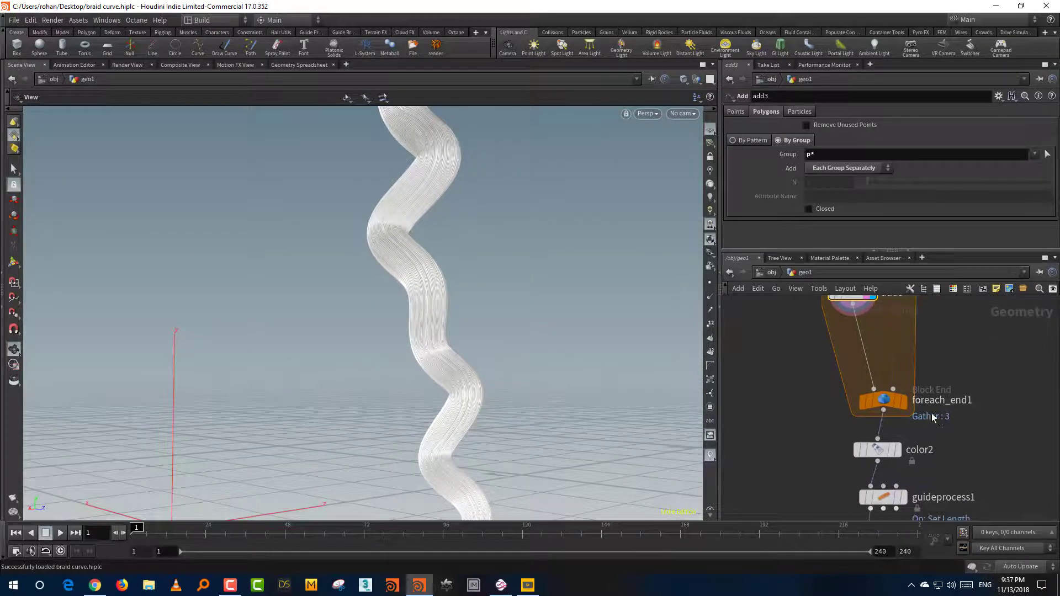
{"action": "middle_click_drag", "start_coordinate": [931, 419], "coordinate": [924, 373]}
{"action": "left_click", "coordinate": [897, 362]}
{"action": "left_click", "coordinate": [878, 356]}
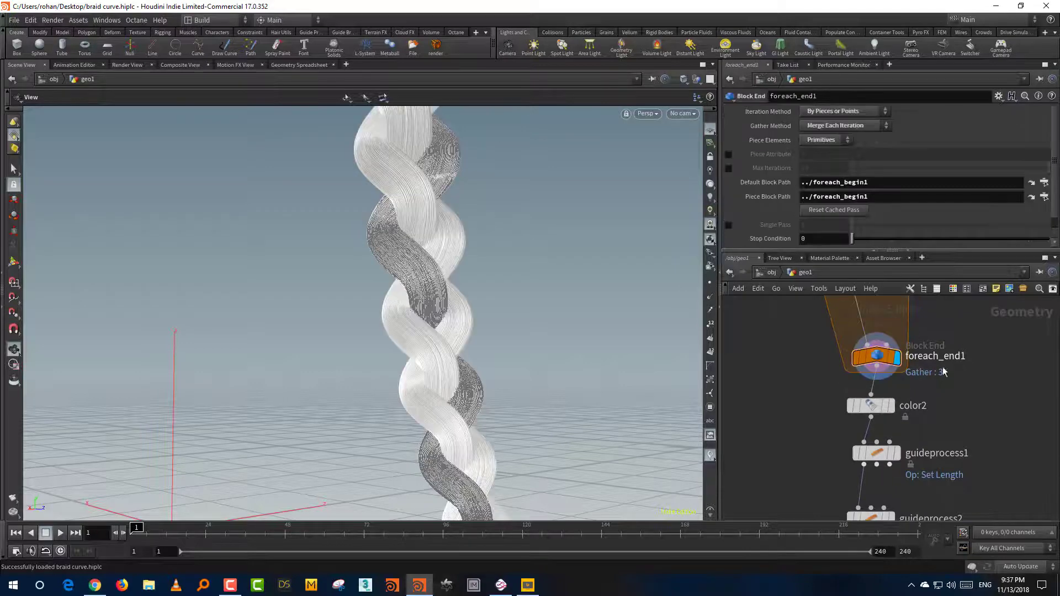
{"action": "left_click_drag", "start_coordinate": [504, 419], "coordinate": [419, 393]}
{"action": "scroll", "coordinate": [419, 393], "scroll_direction": "down", "scroll_amount": 4}
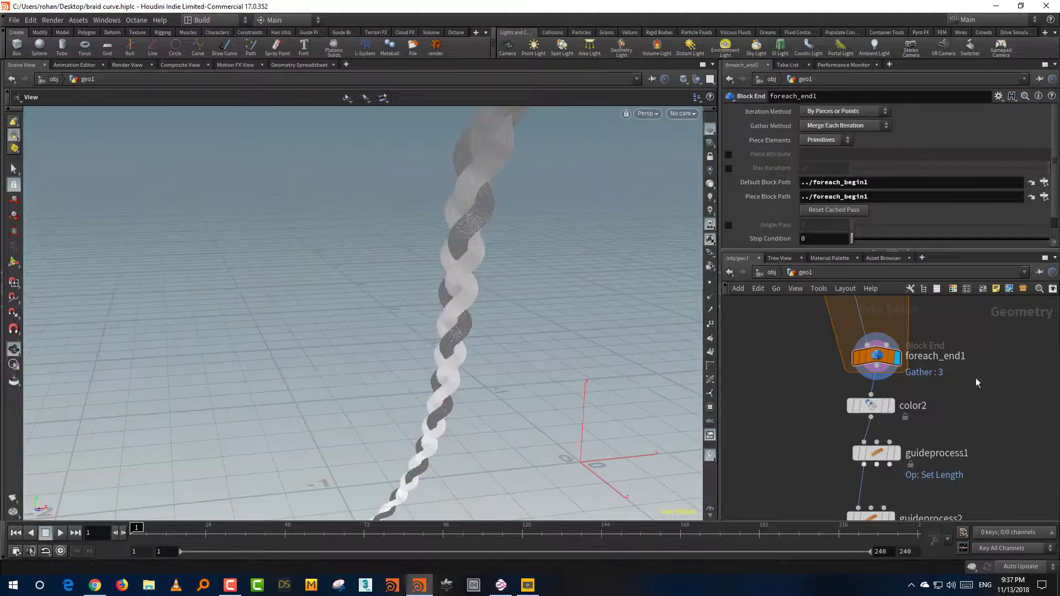
Display color3 to examine the red polywire version of the braid
{"action": "scroll", "coordinate": [975, 377], "scroll_direction": "down", "scroll_amount": 3}
{"action": "middle_click_drag", "start_coordinate": [975, 378], "coordinate": [911, 475]}
{"action": "left_click", "coordinate": [963, 432]}
{"action": "left_click", "coordinate": [955, 433]}
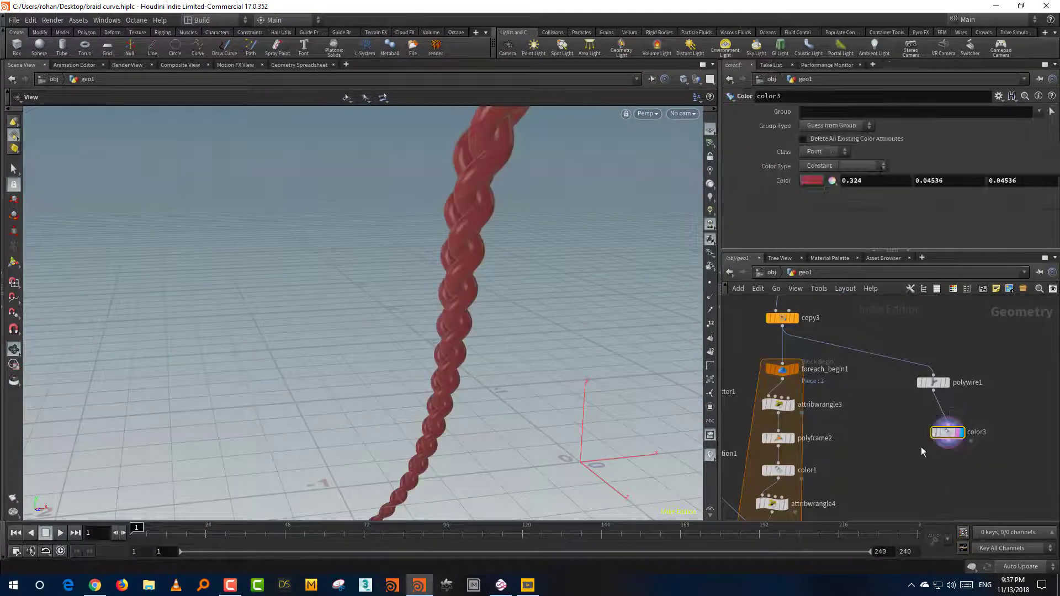
{"action": "left_click_drag", "start_coordinate": [480, 367], "coordinate": [445, 397]}
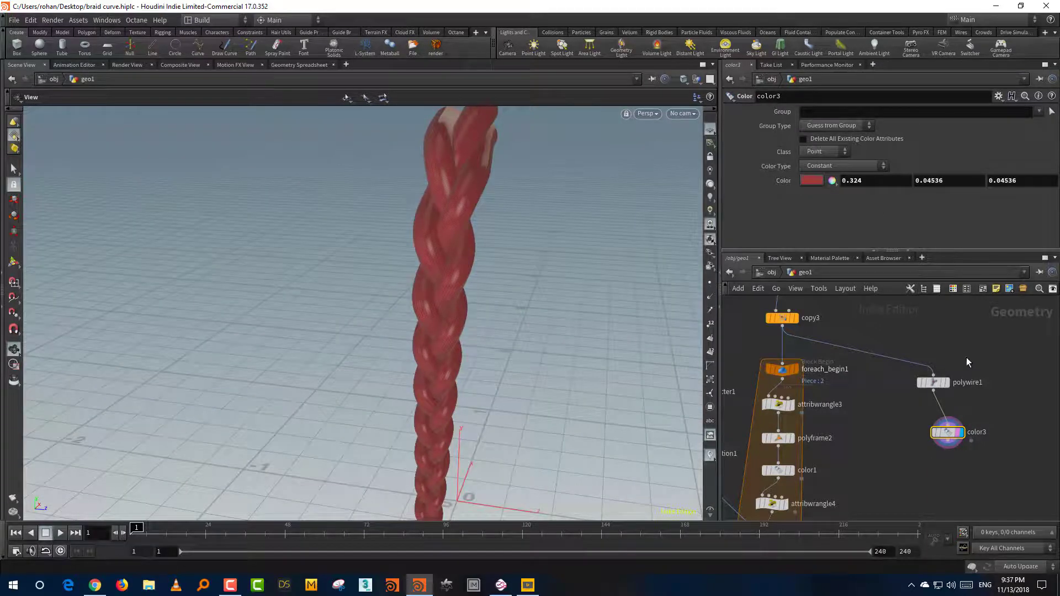
Select the controls wrangle near the start of the network and enlarge the parameter area to show its expression
{"action": "middle_click_drag", "start_coordinate": [972, 349], "coordinate": [954, 461]}
{"action": "middle_click_drag", "start_coordinate": [963, 360], "coordinate": [947, 458]}
{"action": "middle_click_drag", "start_coordinate": [951, 375], "coordinate": [959, 504]}
{"action": "left_click_drag", "start_coordinate": [856, 388], "coordinate": [763, 424]}
{"action": "left_click_drag", "start_coordinate": [812, 252], "coordinate": [815, 312]}
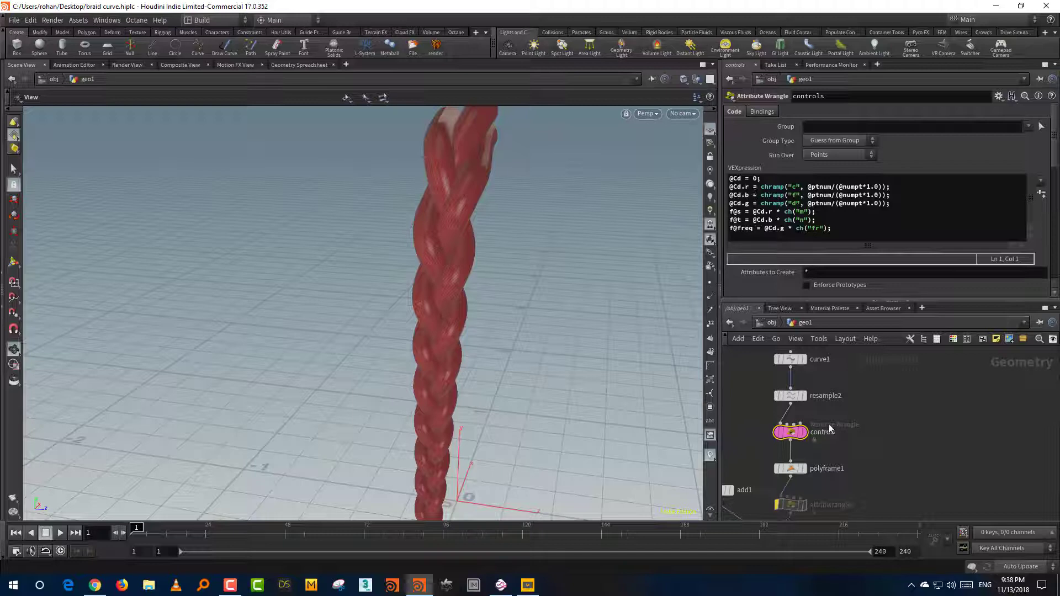
Display copy1 and turn on point display in the viewport to reveal the copied points
{"action": "middle_click_drag", "start_coordinate": [829, 429], "coordinate": [871, 373]}
{"action": "middle_click_drag", "start_coordinate": [888, 458], "coordinate": [889, 404]}
{"action": "left_click", "coordinate": [811, 426]}
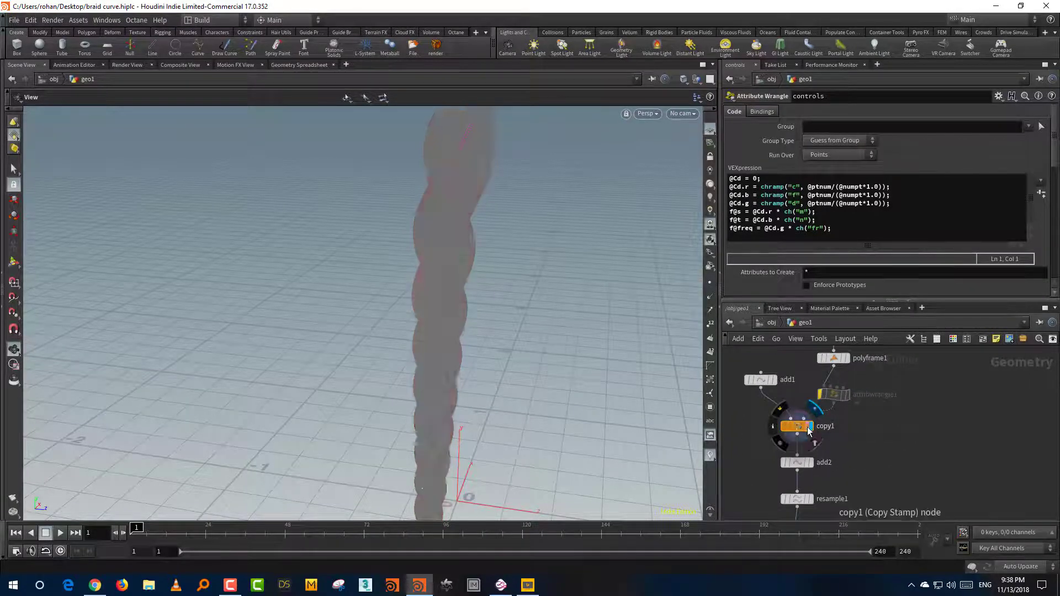
{"action": "left_click", "coordinate": [798, 427]}
{"action": "left_click_drag", "start_coordinate": [536, 367], "coordinate": [583, 365]}
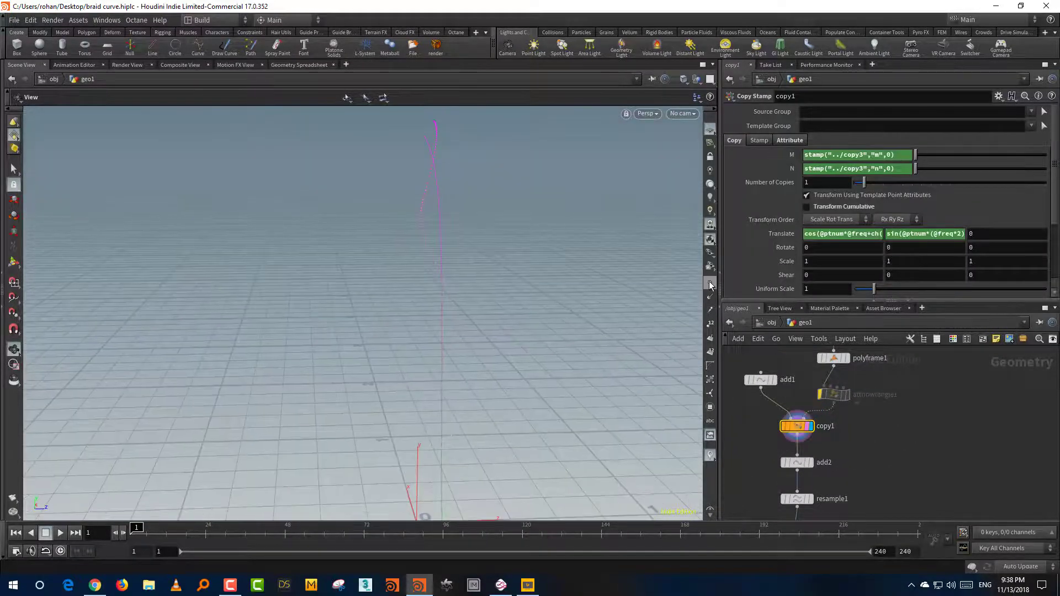
{"action": "left_click", "coordinate": [710, 283]}
Display curve1 and then resample2 to compare the drawn guide curve with its resampled points
{"action": "middle_click_drag", "start_coordinate": [917, 349], "coordinate": [899, 435]}
{"action": "middle_click_drag", "start_coordinate": [895, 367], "coordinate": [898, 446]}
{"action": "left_click", "coordinate": [815, 419]}
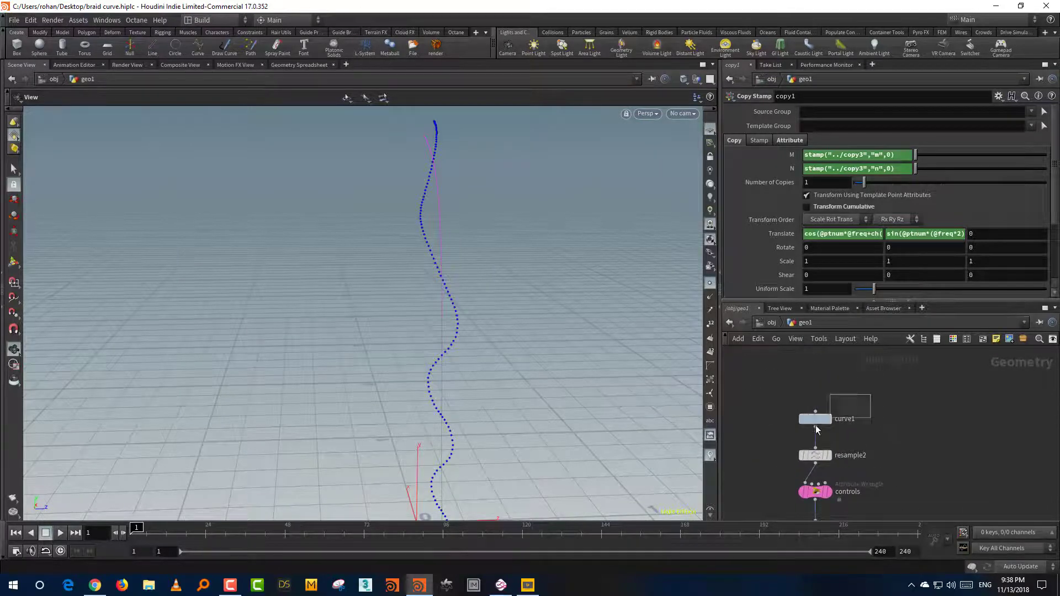
{"action": "left_click", "coordinate": [833, 403]}
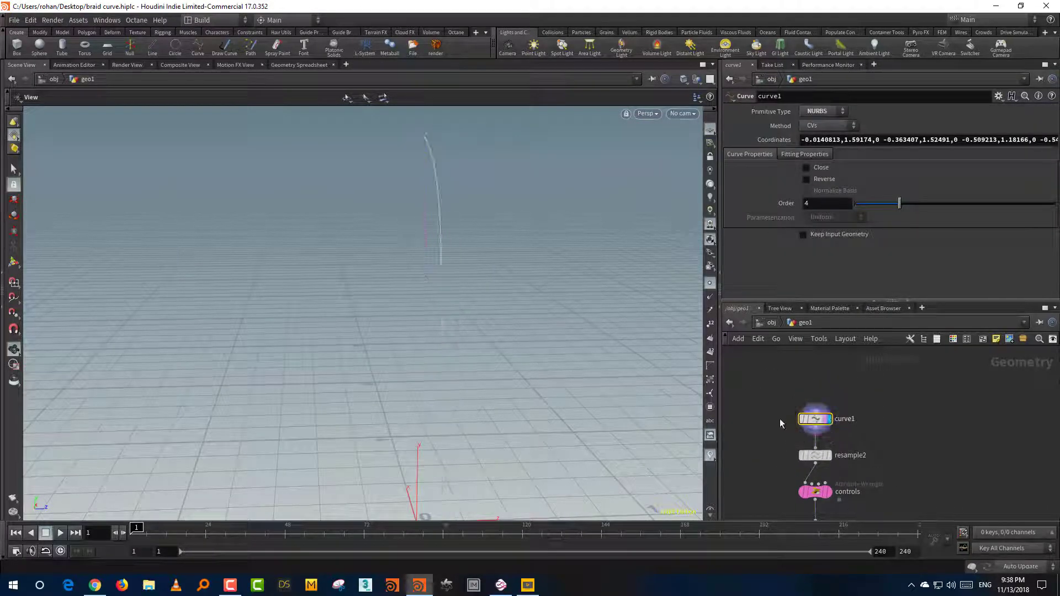
{"action": "left_click_drag", "start_coordinate": [635, 386], "coordinate": [466, 210]}
{"action": "middle_click_drag", "start_coordinate": [855, 439], "coordinate": [877, 363]}
{"action": "left_click", "coordinate": [836, 417]}
{"action": "left_click", "coordinate": [854, 405]}
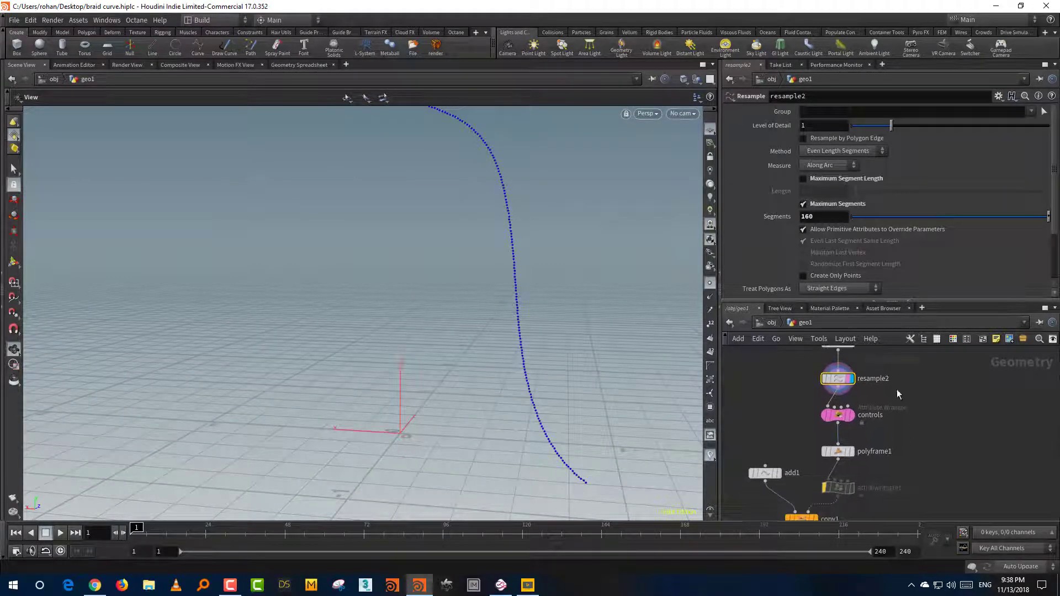
Display polyframe1 to review its tangent and bitangent settings, and show the controls wrangle's parameters
{"action": "left_click", "coordinate": [837, 451]}
{"action": "left_click", "coordinate": [857, 434]}
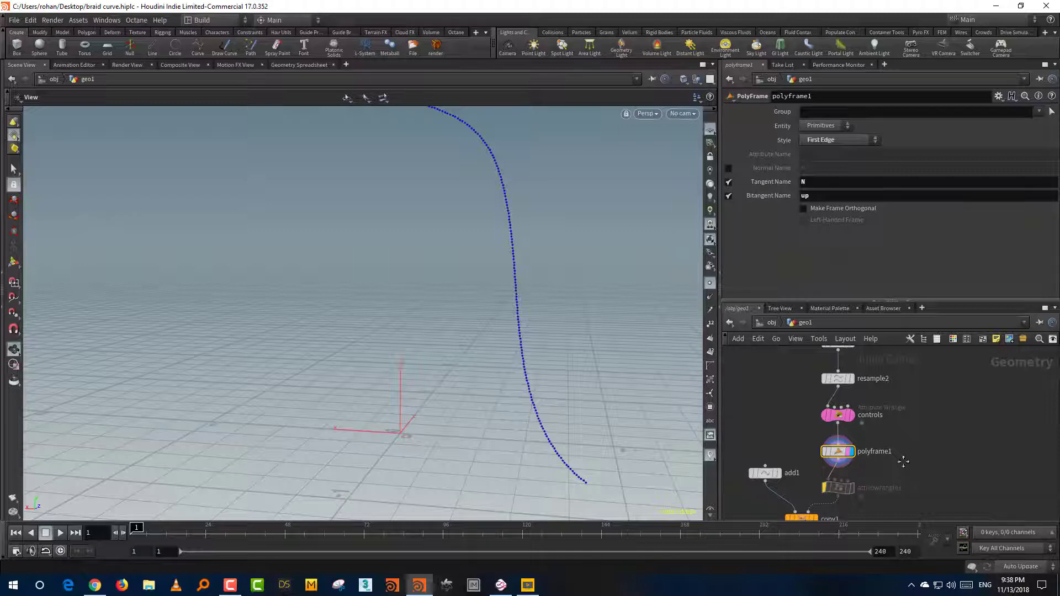
{"action": "left_click", "coordinate": [830, 434]}
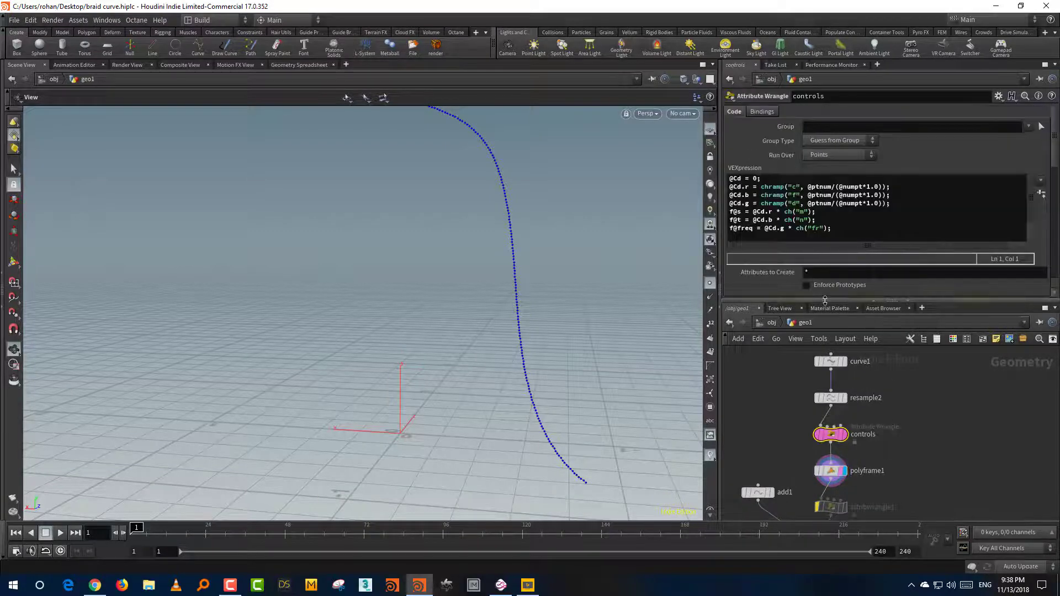
Enlarge the parameter area and review the controls wrangle's VEX expression together with its C, F and D ramps and M, N and Fr multipliers
{"action": "left_click_drag", "start_coordinate": [829, 296], "coordinate": [823, 355]}
{"action": "left_click_drag", "start_coordinate": [591, 351], "coordinate": [508, 386]}
{"action": "mouse_move", "coordinate": [1055, 205]}
{"action": "left_mouse_down"}
{"action": "mouse_move", "coordinate": [1055, 283]}
{"action": "mouse_move", "coordinate": [1055, 217]}
{"action": "left_mouse_up"}
{"action": "left_click_drag", "start_coordinate": [632, 347], "coordinate": [540, 253]}
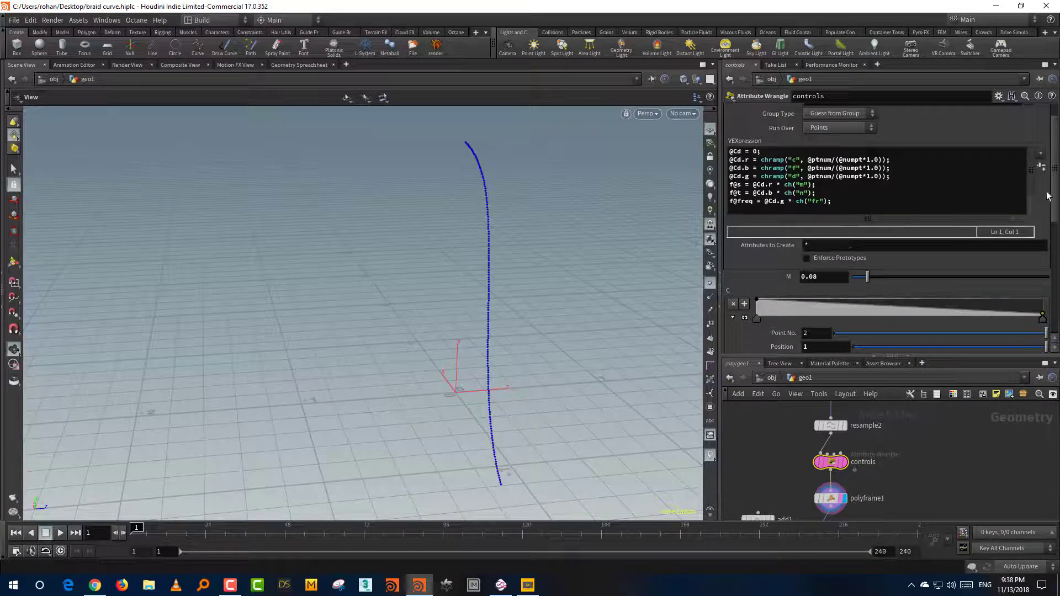
{"action": "left_click_drag", "start_coordinate": [1055, 196], "coordinate": [1055, 308]}
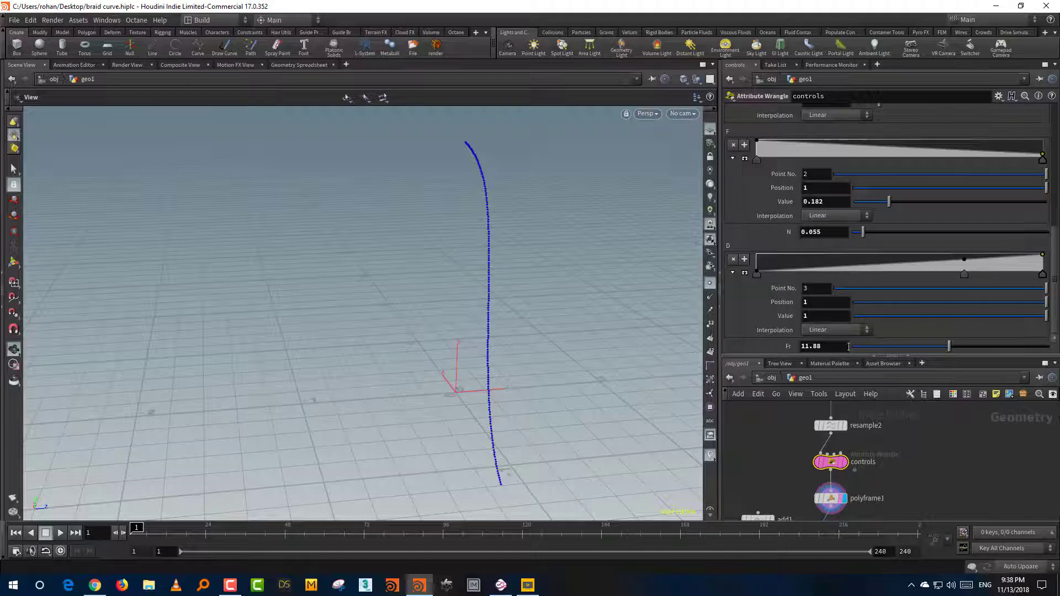
{"action": "left_click_drag", "start_coordinate": [1055, 278], "coordinate": [1055, 156]}
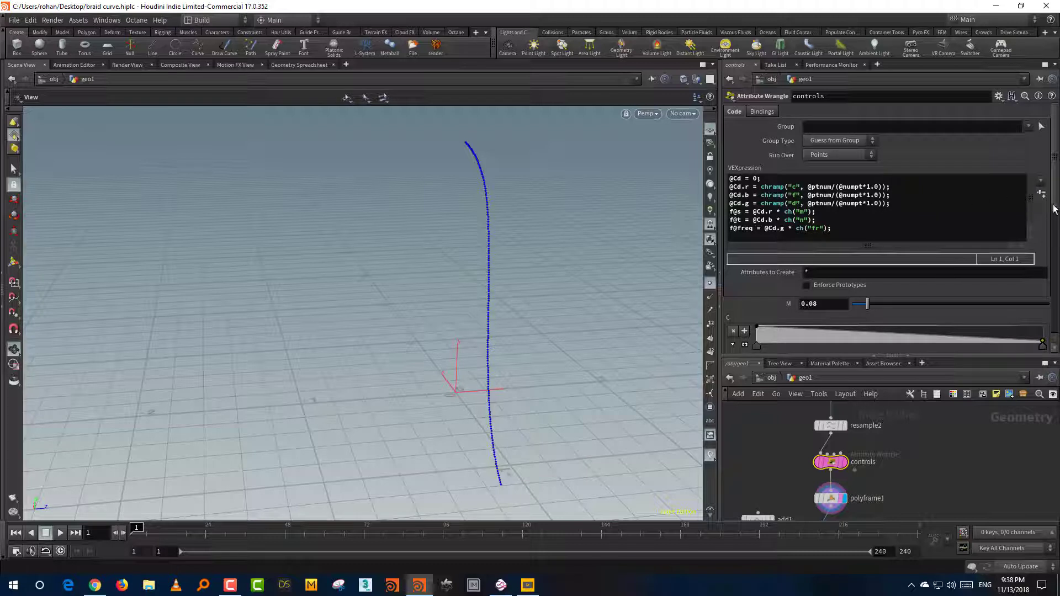
{"action": "scroll", "coordinate": [1046, 222], "scroll_direction": "down", "scroll_amount": 1}
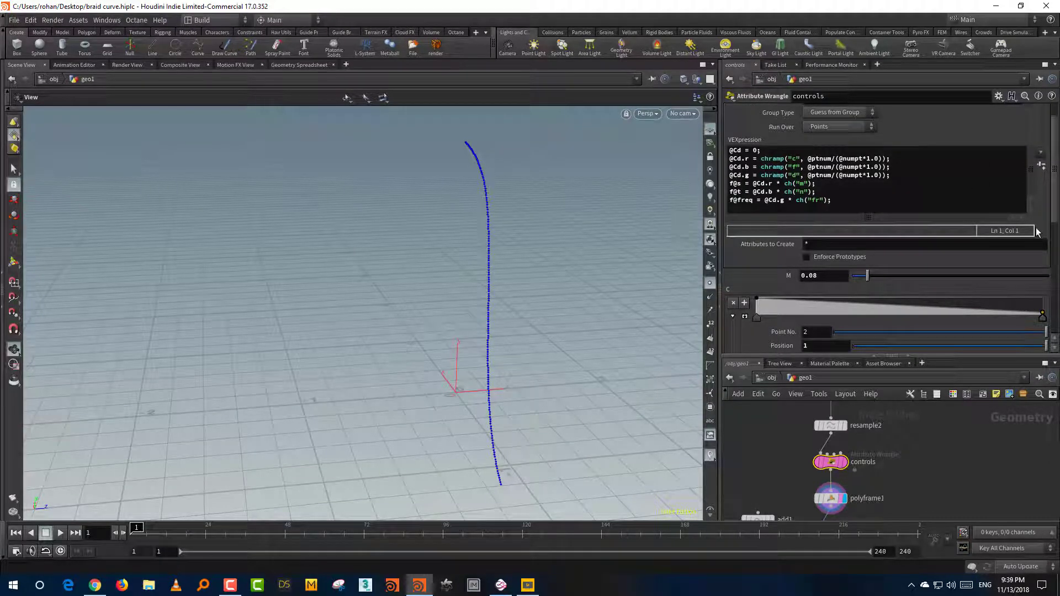
{"action": "scroll", "coordinate": [1053, 243], "scroll_direction": "down", "scroll_amount": 2}
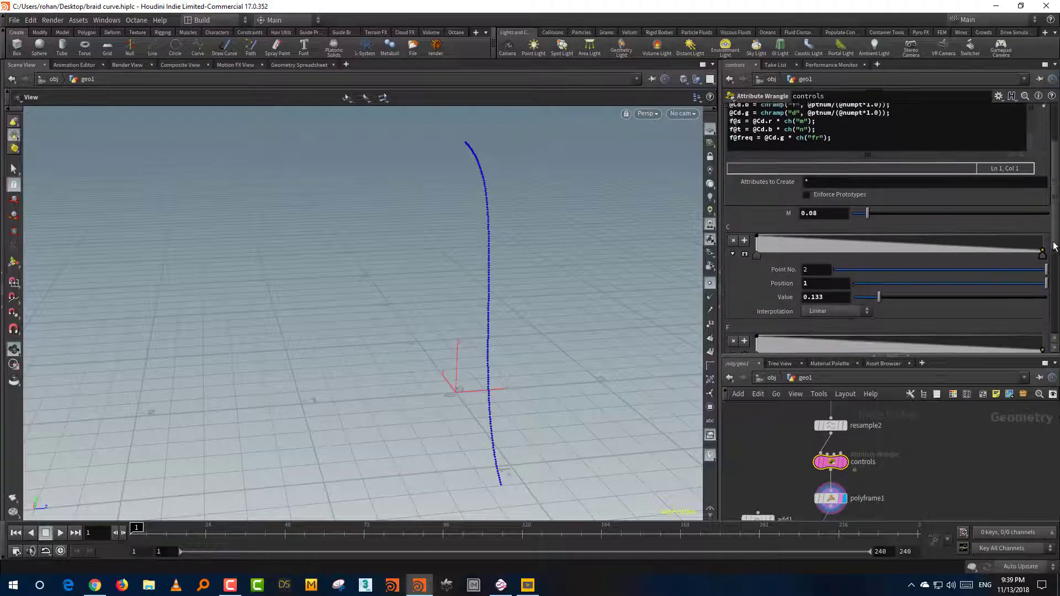
{"action": "scroll", "coordinate": [1054, 246], "scroll_direction": "up", "scroll_amount": 3}
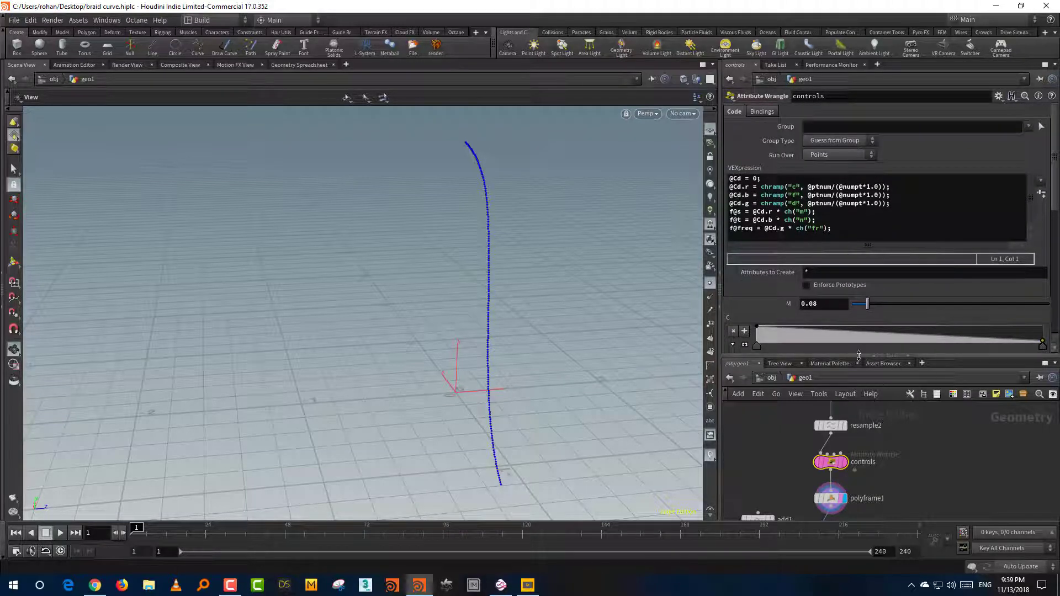
Shrink the parameter area and delete the bypassed attribwrangle1 node between polyframe1 and copy1
{"action": "left_click_drag", "start_coordinate": [858, 357], "coordinate": [875, 260]}
{"action": "left_click", "coordinate": [864, 420]}
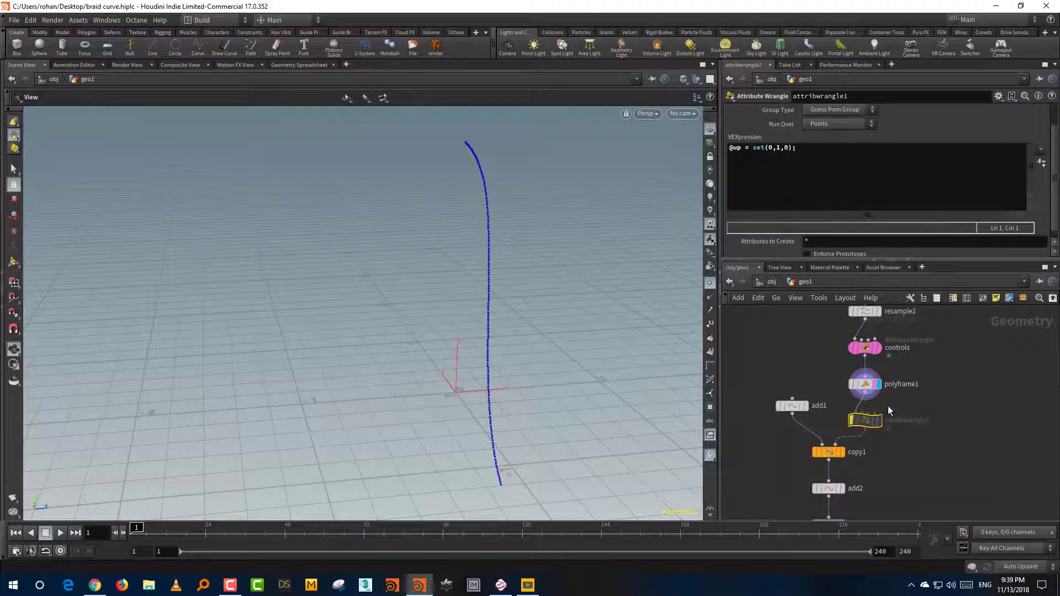
{"action": "key", "text": "Delete"}
Display add1 to show its single point, and display copy1 with its parameters to show the wavy curve
{"action": "left_click", "coordinate": [802, 382]}
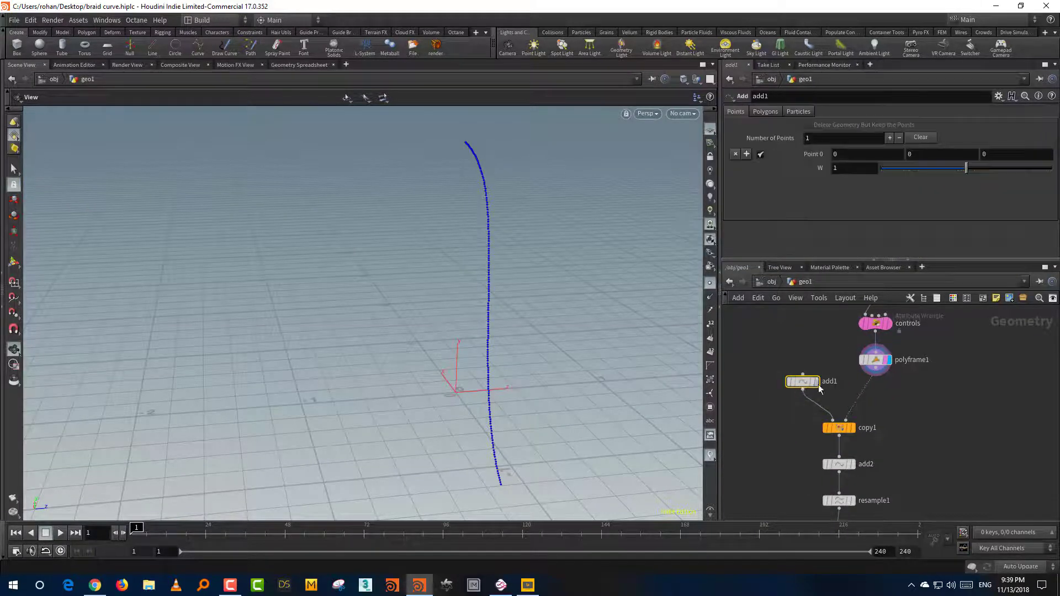
{"action": "left_click", "coordinate": [816, 381]}
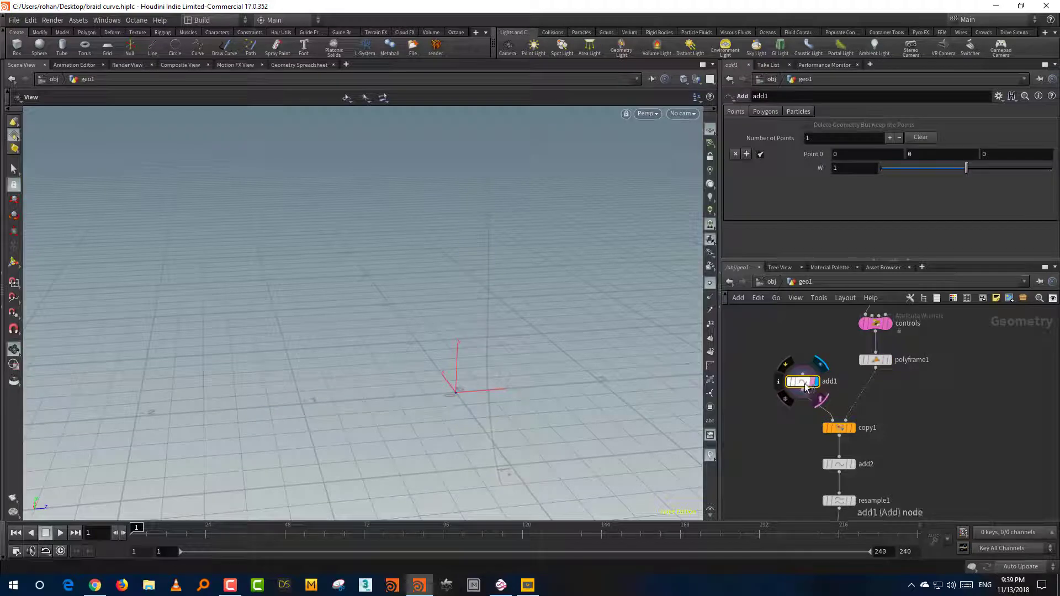
{"action": "left_click", "coordinate": [852, 428]}
{"action": "left_click", "coordinate": [828, 429]}
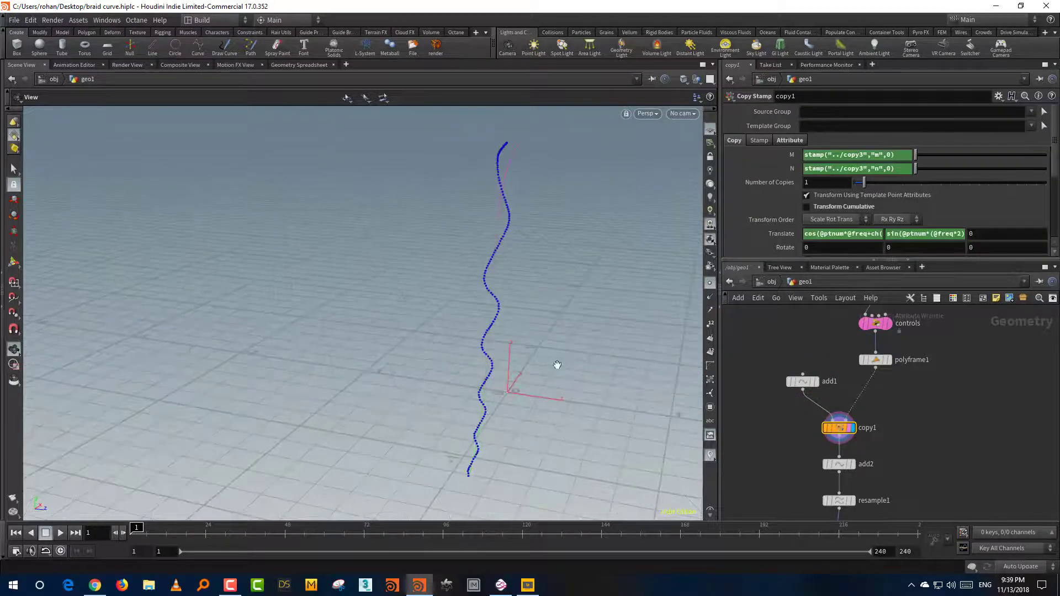
Widen the parameter area to reveal copy1's full translate expressions and highlight the cosine expression in the X translate
{"action": "left_click_drag", "start_coordinate": [720, 198], "coordinate": [519, 215]}
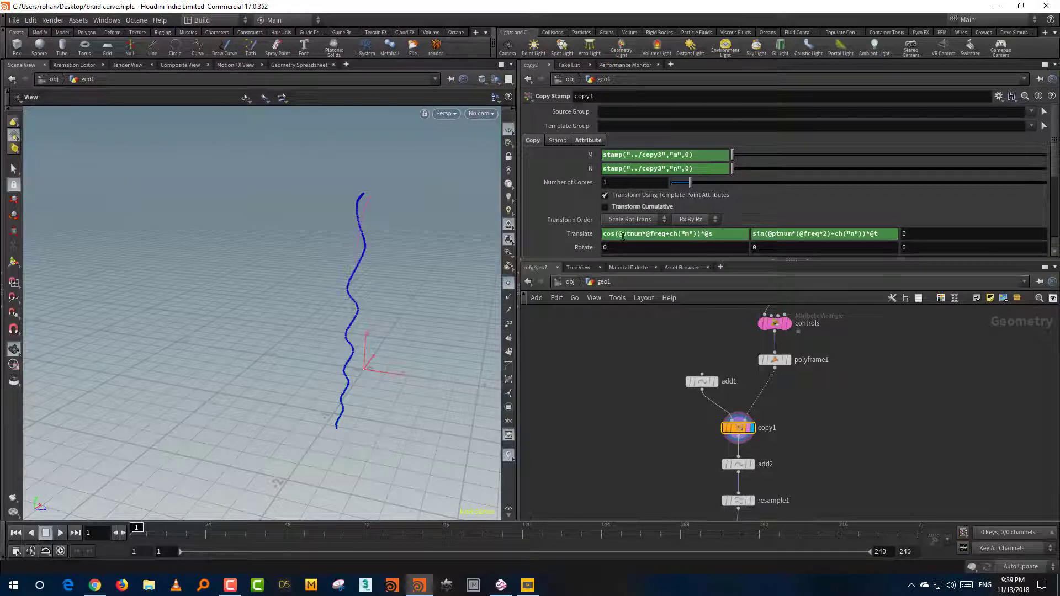
{"action": "left_click_drag", "start_coordinate": [603, 233], "coordinate": [722, 233]}
{"action": "left_click", "coordinate": [638, 235]}
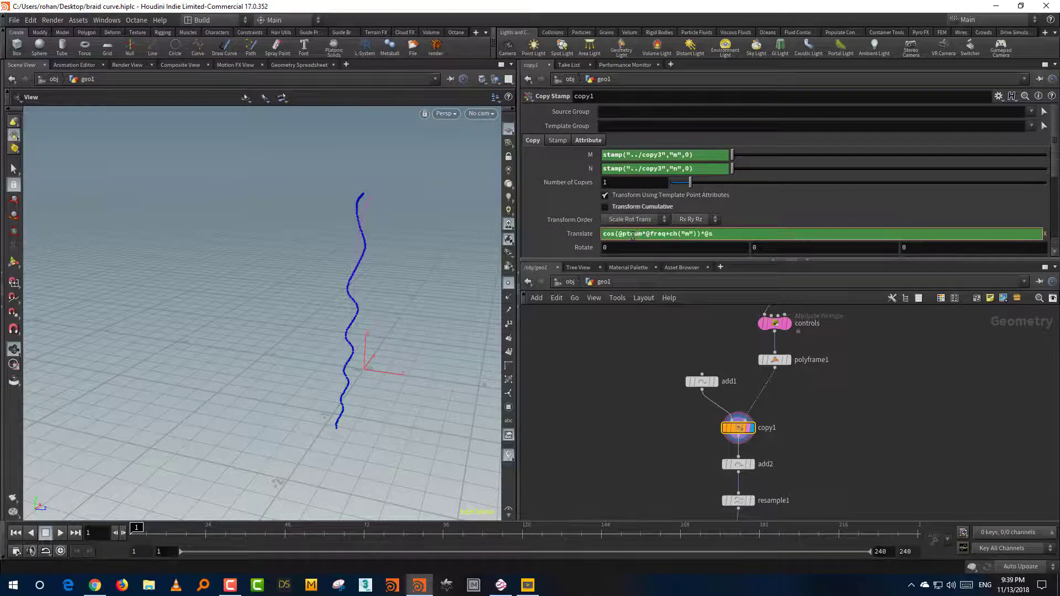
{"action": "left_click", "coordinate": [638, 335]}
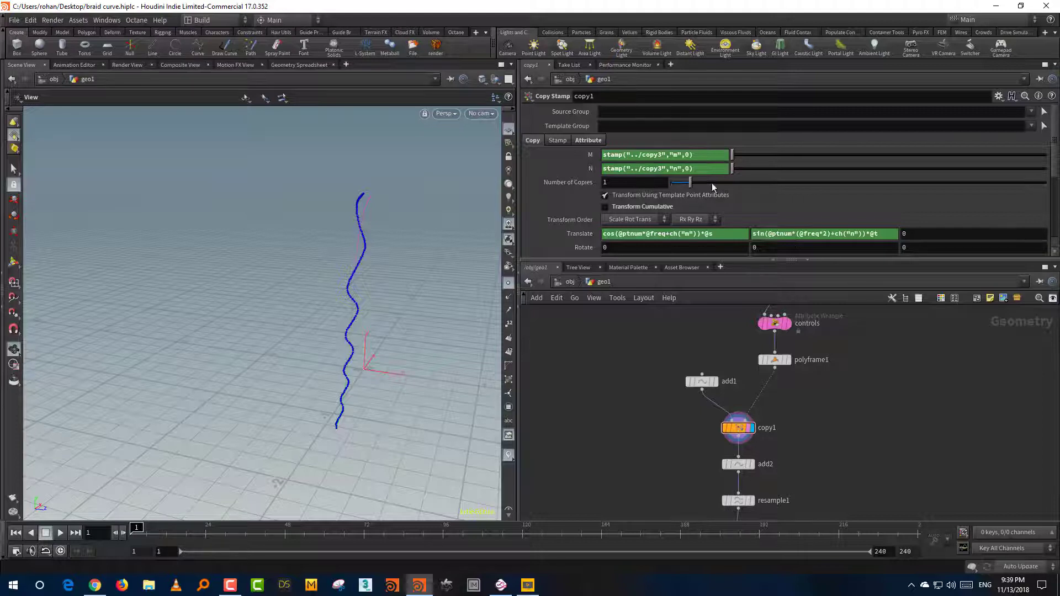
Show the controls wrangle's code defining the s, t and freq attributes, and return to copy1's parameters
{"action": "middle_click_drag", "start_coordinate": [847, 322], "coordinate": [833, 379]}
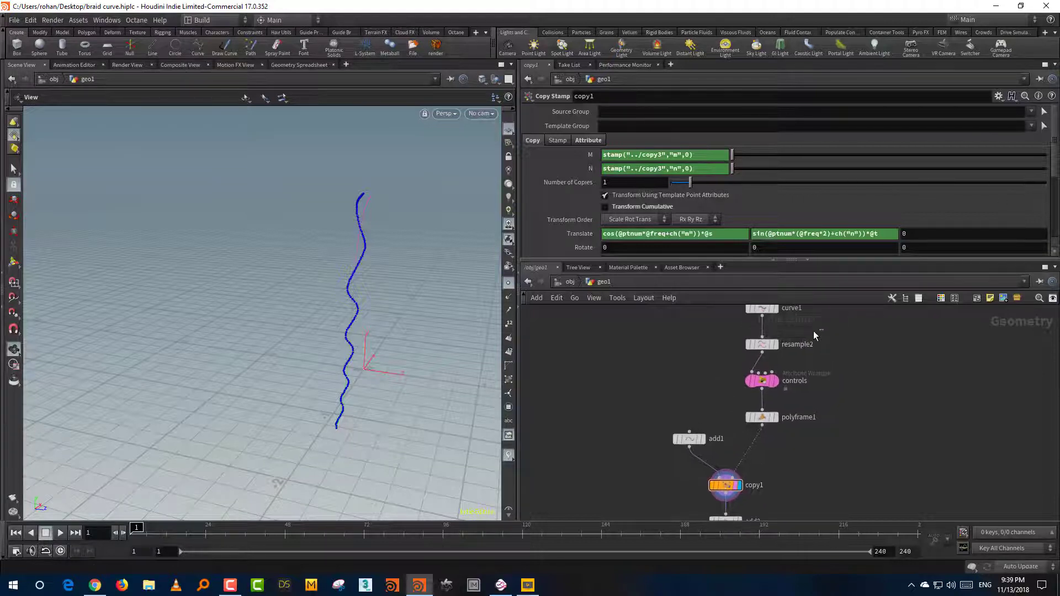
{"action": "left_click", "coordinate": [762, 343]}
{"action": "left_click", "coordinate": [762, 380]}
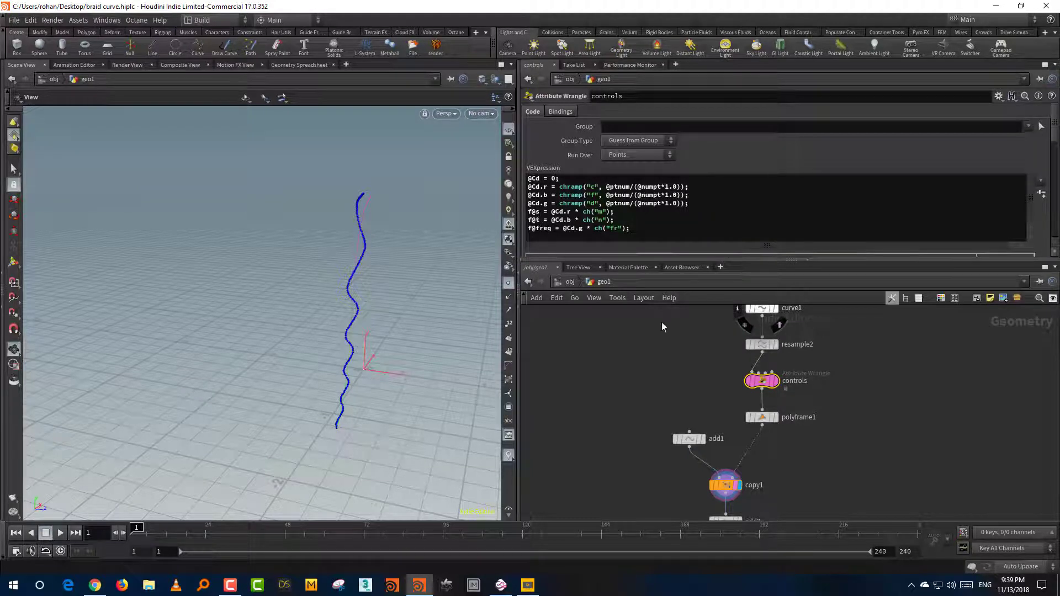
{"action": "scroll", "coordinate": [661, 322], "scroll_direction": "down", "scroll_amount": 1}
{"action": "left_click", "coordinate": [726, 457]}
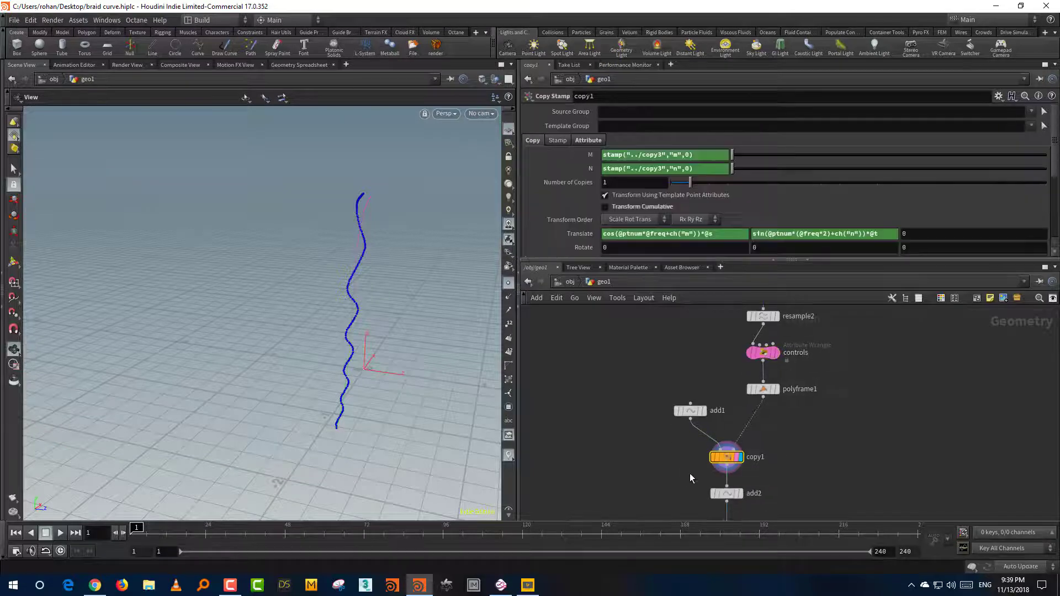
Point out the @s and @t multipliers in copy1's X and Y translate expressions and the ch("m") phase offset
{"action": "left_click", "coordinate": [708, 233]}
{"action": "left_click", "coordinate": [650, 313]}
{"action": "double_click", "coordinate": [873, 234]}
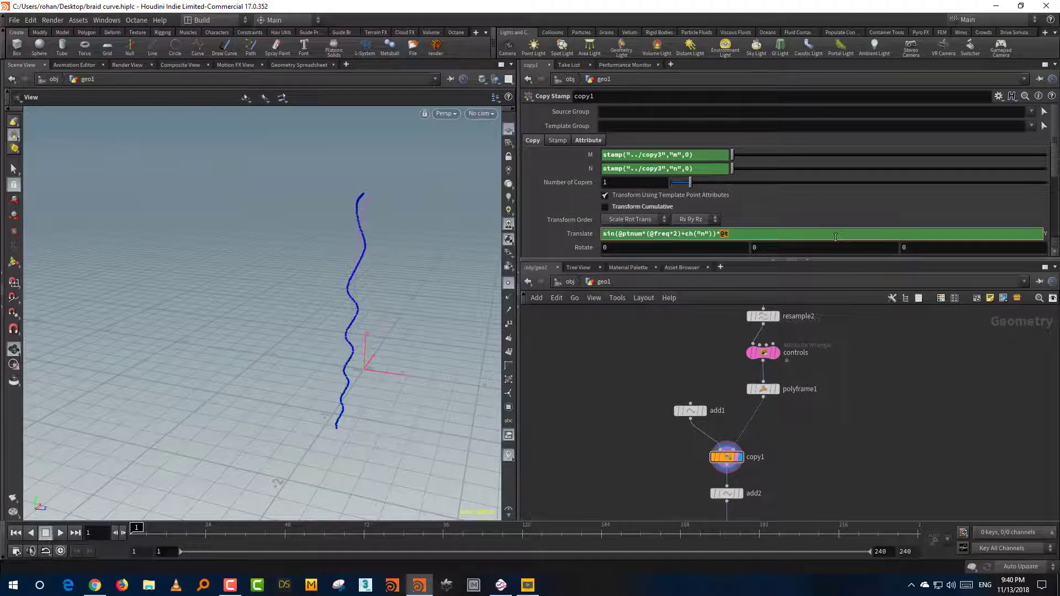
{"action": "left_click", "coordinate": [678, 320]}
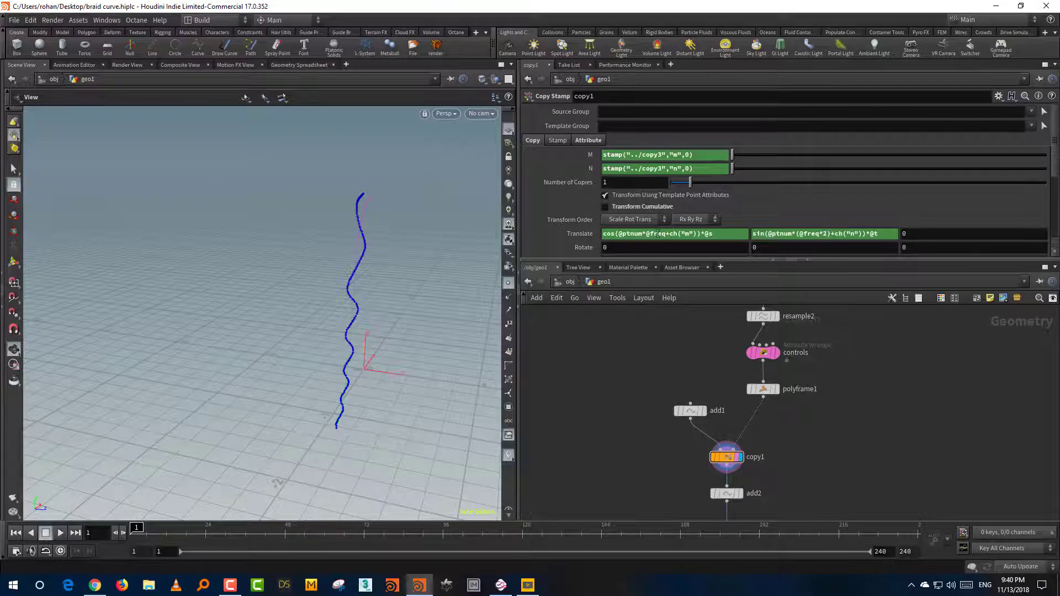
{"action": "left_click_drag", "start_coordinate": [666, 236], "coordinate": [698, 235]}
{"action": "left_click", "coordinate": [647, 325]}
Show copy3's stamp variables m and n, and return to copy1's parameters
{"action": "middle_click_drag", "start_coordinate": [828, 431], "coordinate": [817, 341]}
{"action": "middle_click_drag", "start_coordinate": [804, 452], "coordinate": [802, 430]}
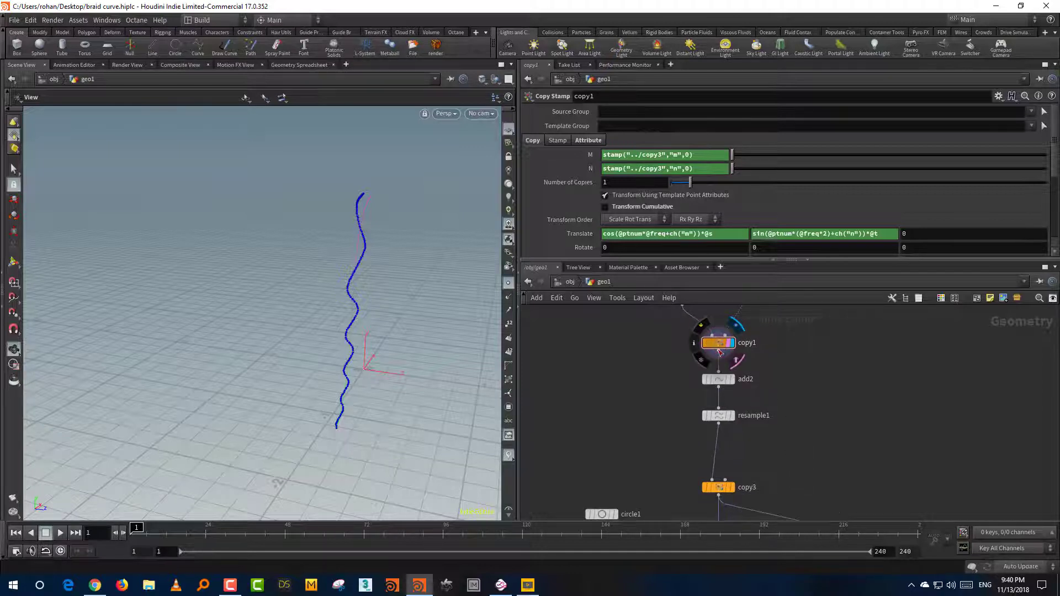
{"action": "left_click", "coordinate": [719, 487]}
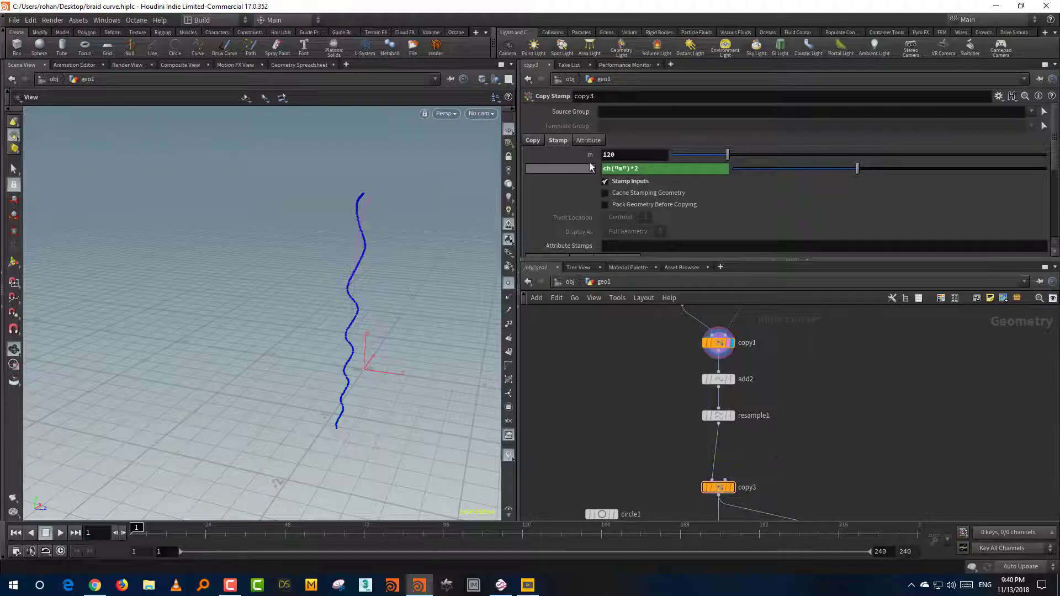
{"action": "left_click", "coordinate": [717, 343]}
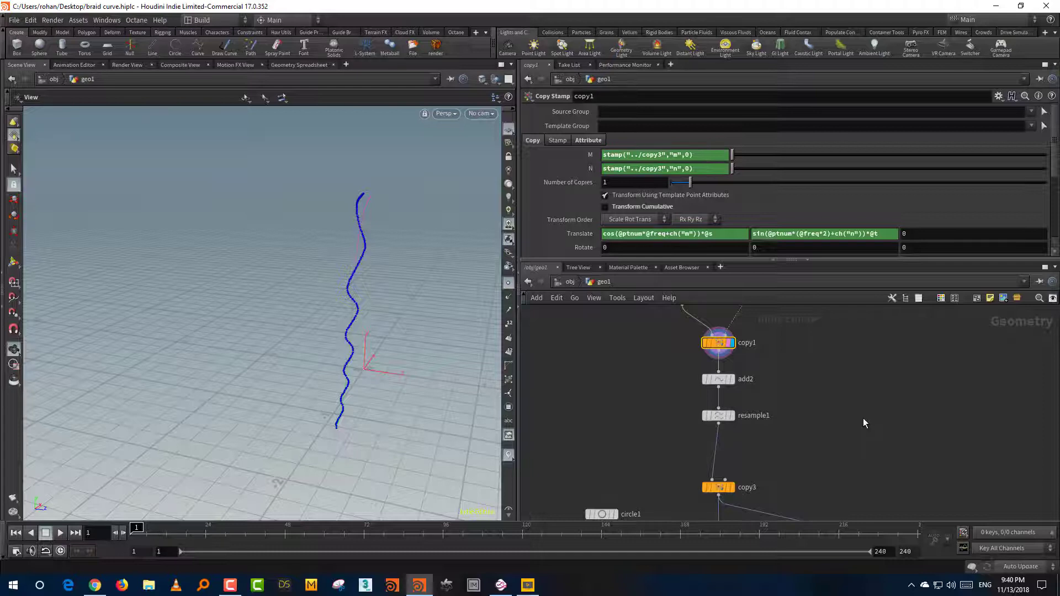
Move the copy3 node up closer to resample1 in the network
{"action": "scroll", "coordinate": [863, 423], "scroll_direction": "down", "scroll_amount": 2}
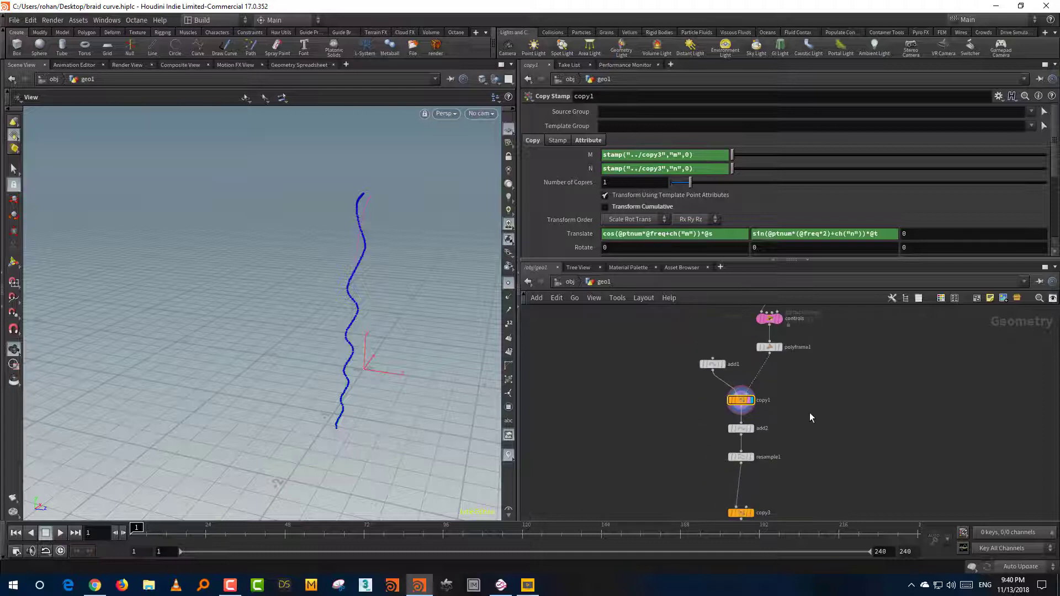
{"action": "left_click_drag", "start_coordinate": [746, 476], "coordinate": [747, 461]}
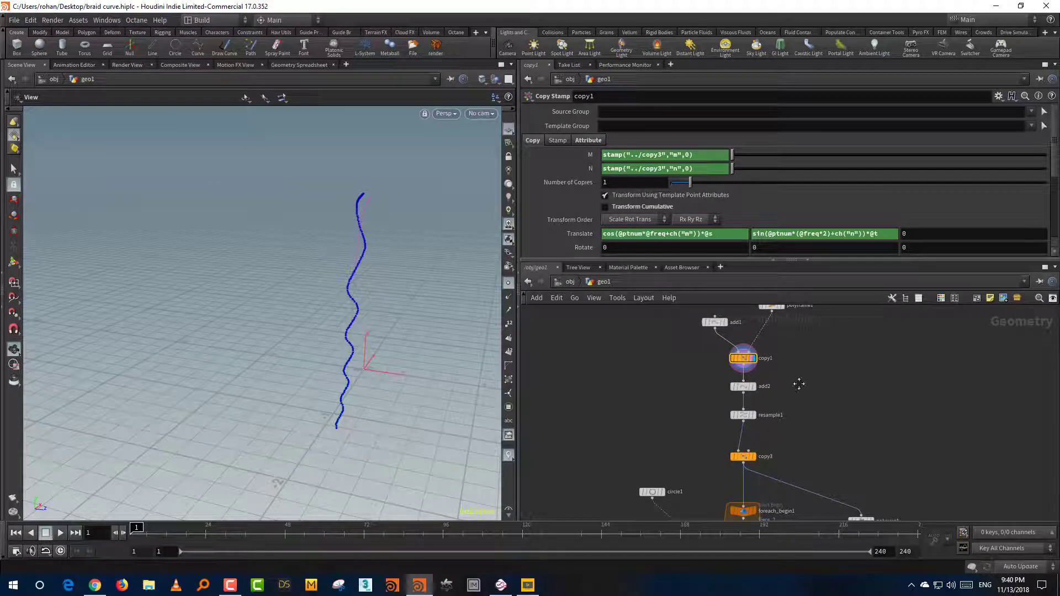
{"action": "middle_click_drag", "start_coordinate": [798, 384], "coordinate": [794, 435]}
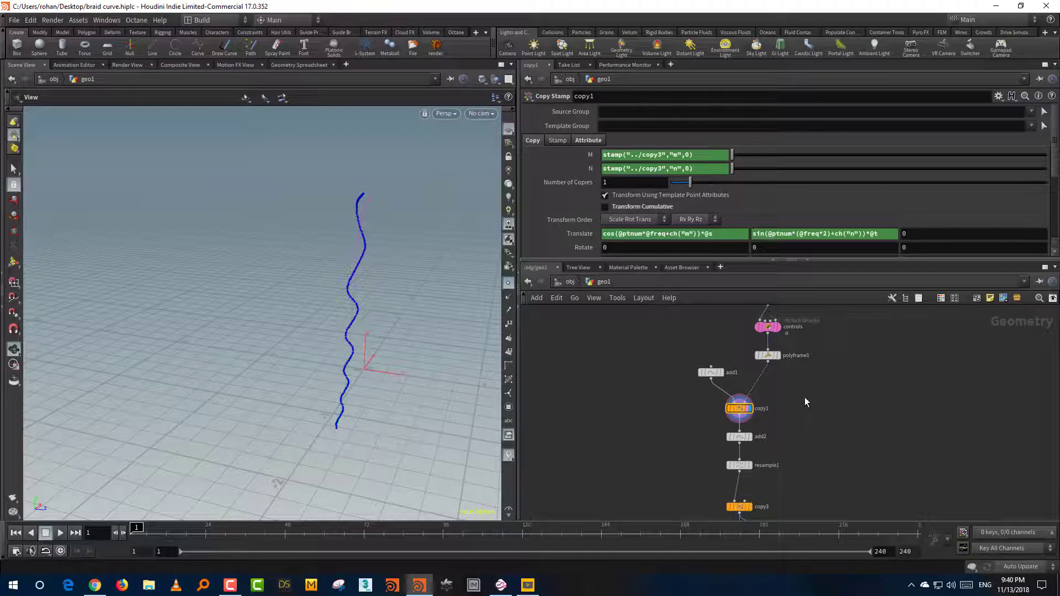
{"action": "scroll", "coordinate": [796, 395], "scroll_direction": "up", "scroll_amount": 3}
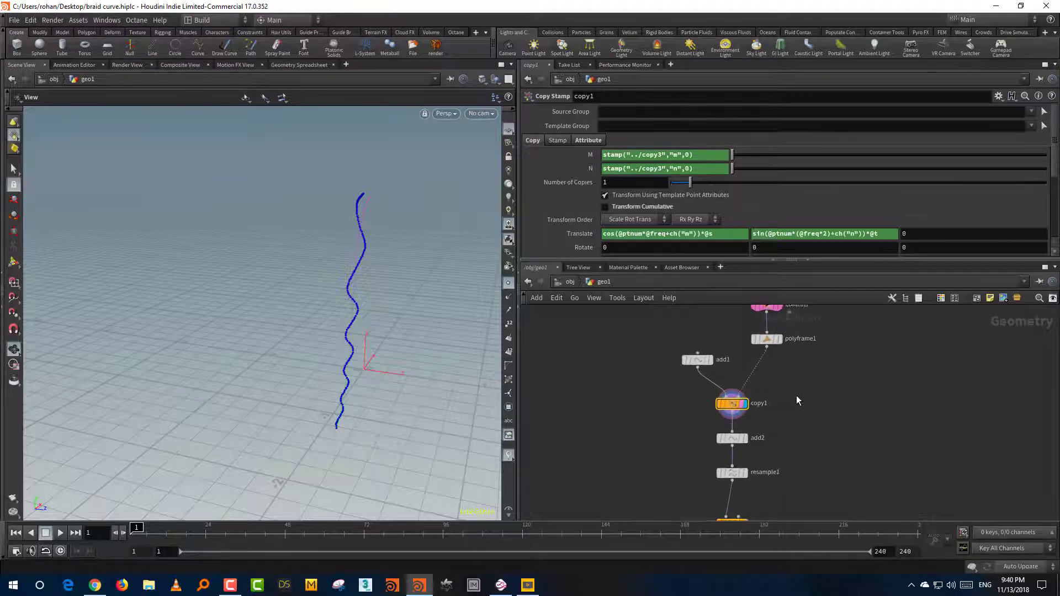
{"action": "middle_click_drag", "start_coordinate": [769, 457], "coordinate": [770, 417]}
Highlight the ch("m") term in copy1's X translate, review the added M and N parameters in its parameter interface, and close it without changes
{"action": "left_click_drag", "start_coordinate": [786, 418], "coordinate": [700, 453]}
{"action": "left_click_drag", "start_coordinate": [782, 465], "coordinate": [713, 501]}
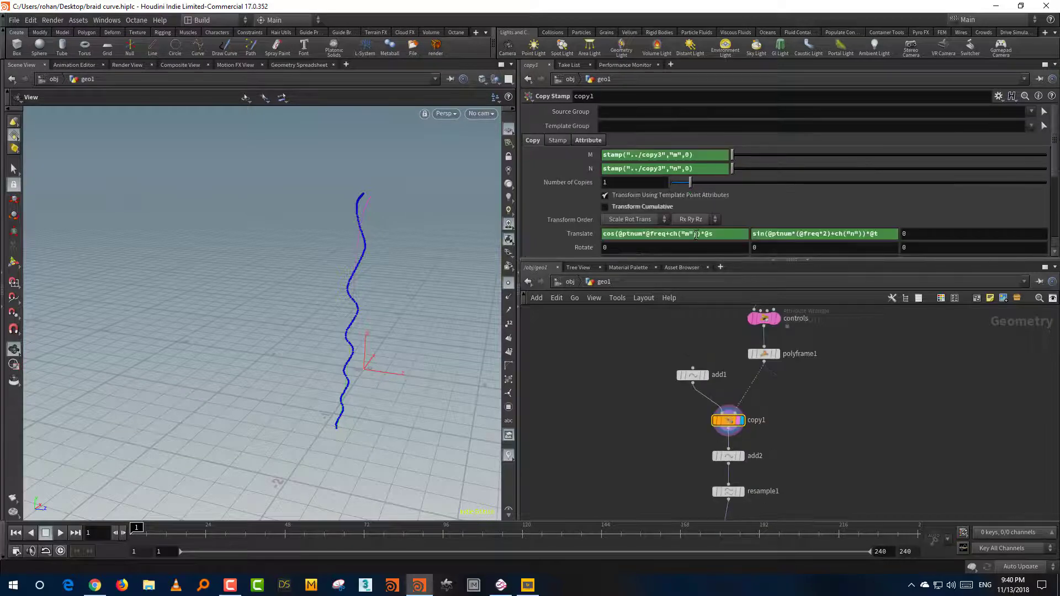
{"action": "left_click_drag", "start_coordinate": [696, 234], "coordinate": [664, 235]}
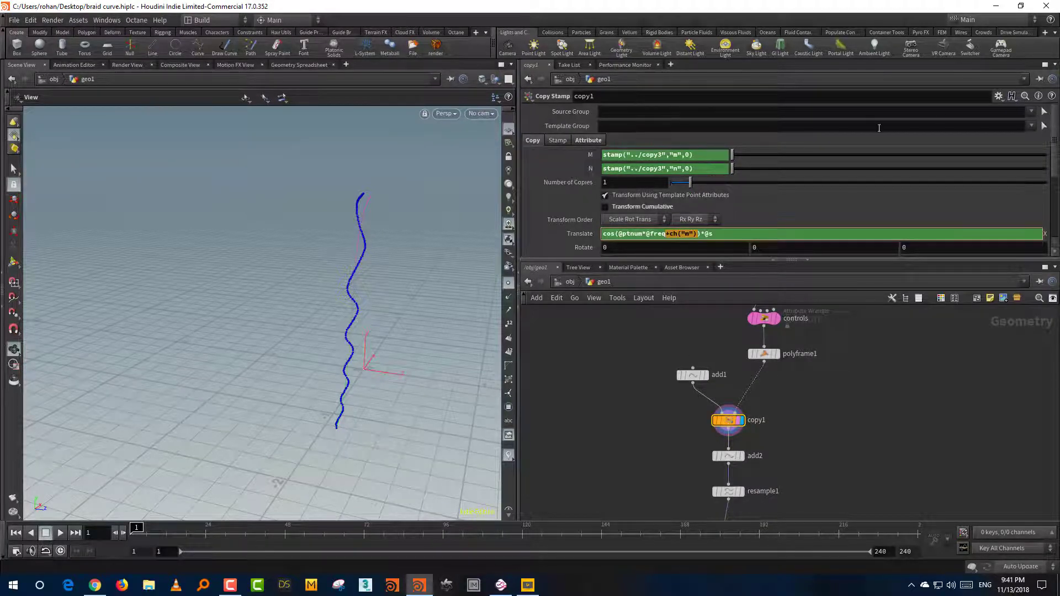
{"action": "left_click", "coordinate": [998, 97]}
{"action": "left_click", "coordinate": [975, 120]}
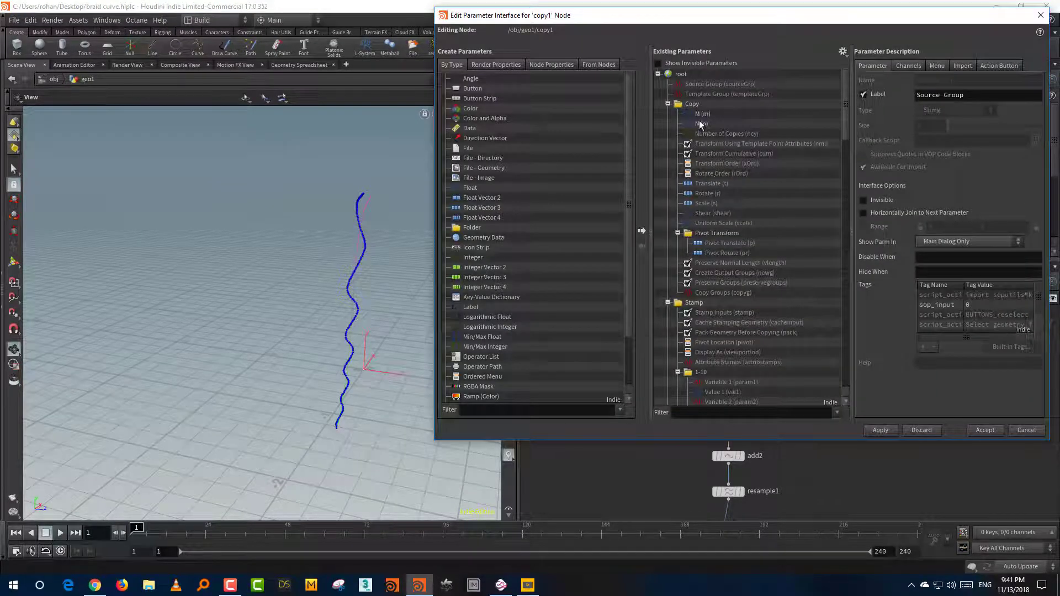
{"action": "left_click", "coordinate": [1022, 430]}
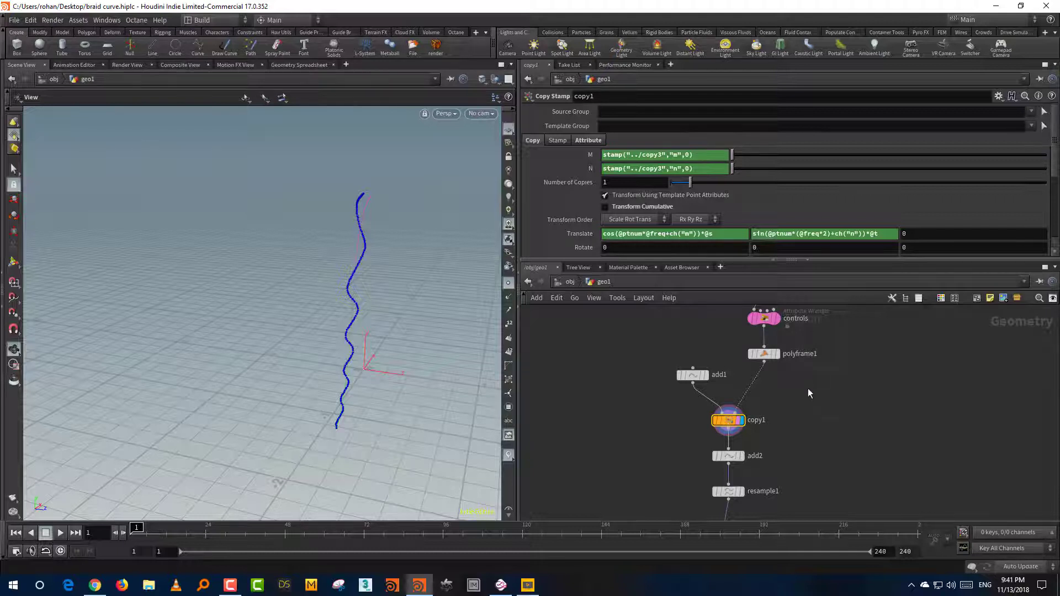
Compare copy3's m and n stamp variables with the stamp expressions in copy1's M and N parameters, and inspect the curve from another angle
{"action": "middle_click_drag", "start_coordinate": [806, 389], "coordinate": [803, 362]}
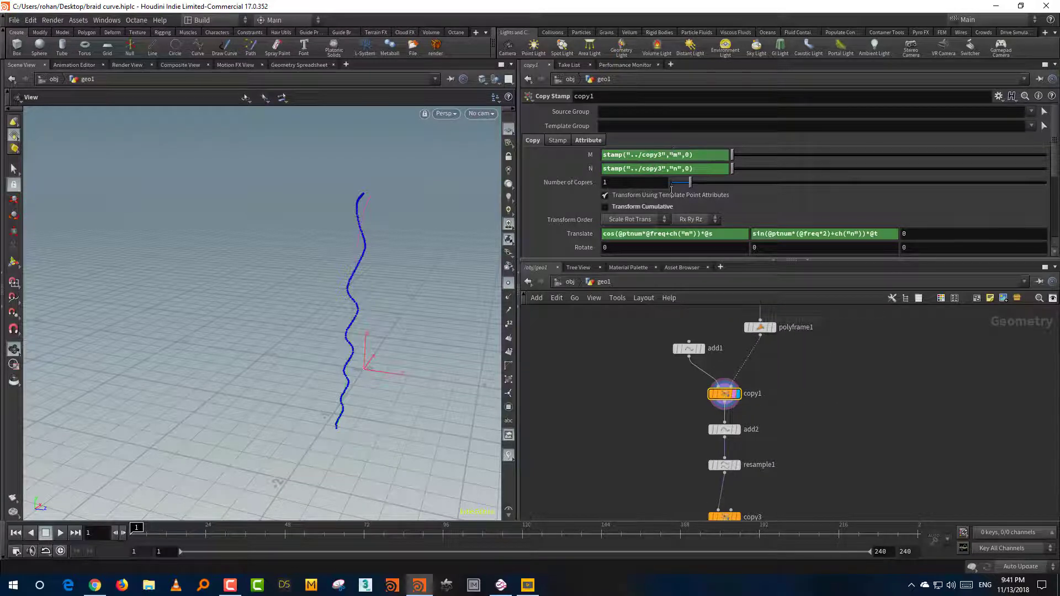
{"action": "middle_click_drag", "start_coordinate": [800, 420], "coordinate": [797, 384]}
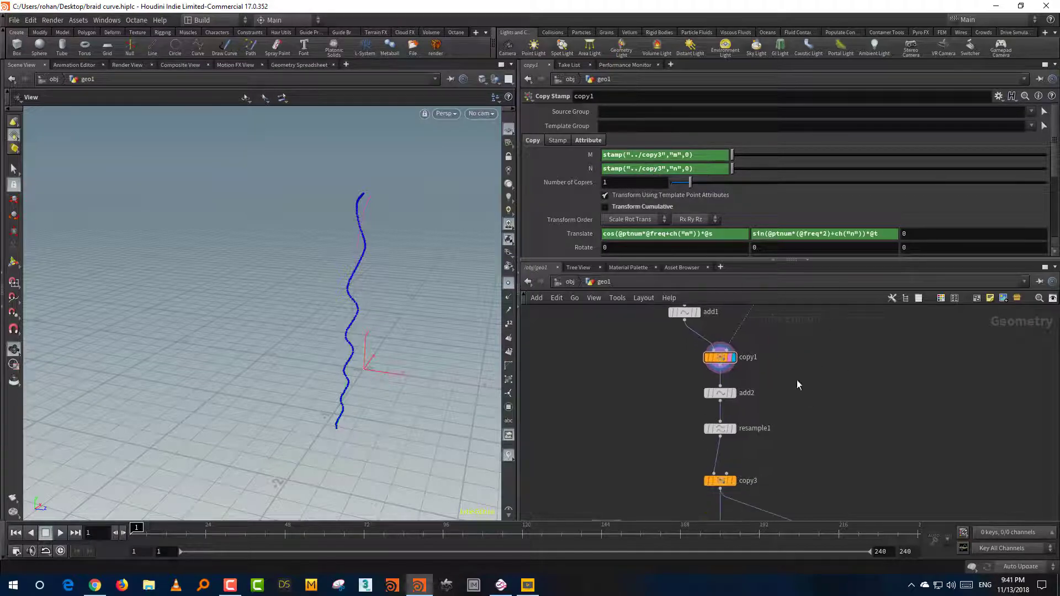
{"action": "left_click_drag", "start_coordinate": [772, 463], "coordinate": [684, 513]}
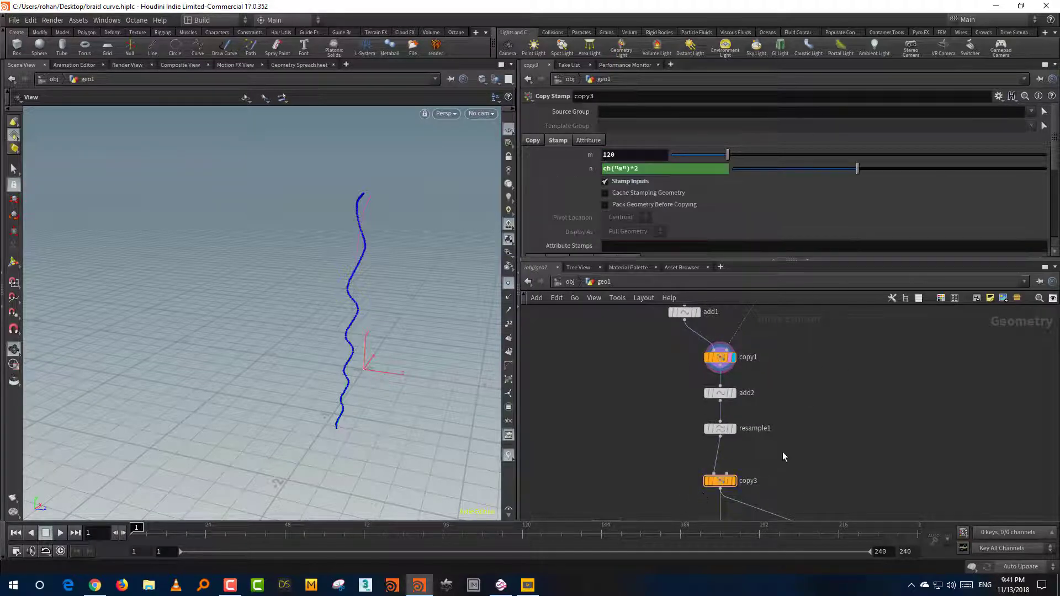
{"action": "left_click", "coordinate": [718, 357]}
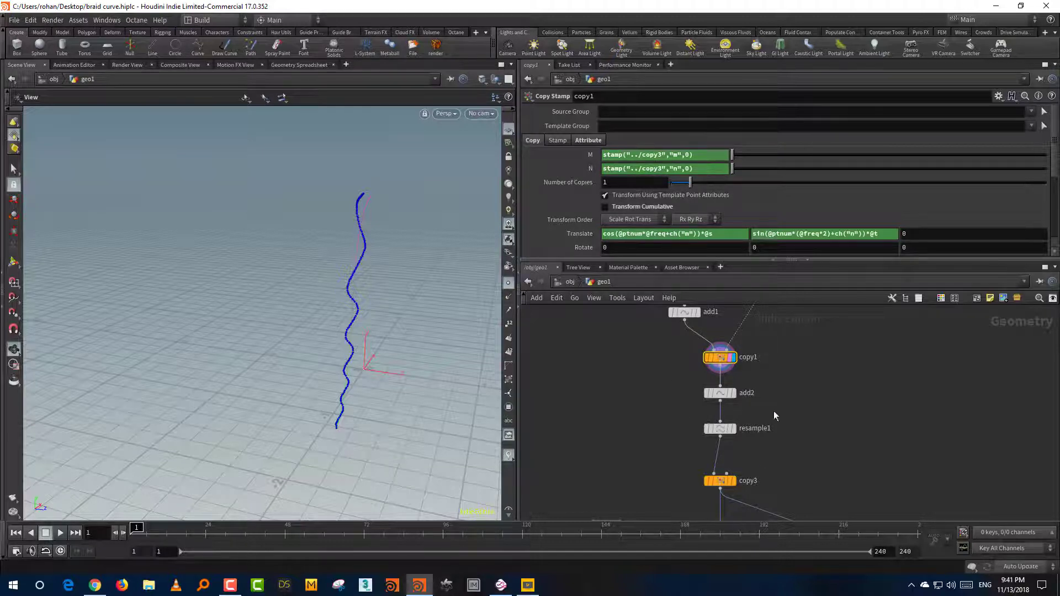
{"action": "scroll", "coordinate": [773, 415], "scroll_direction": "up", "scroll_amount": 2}
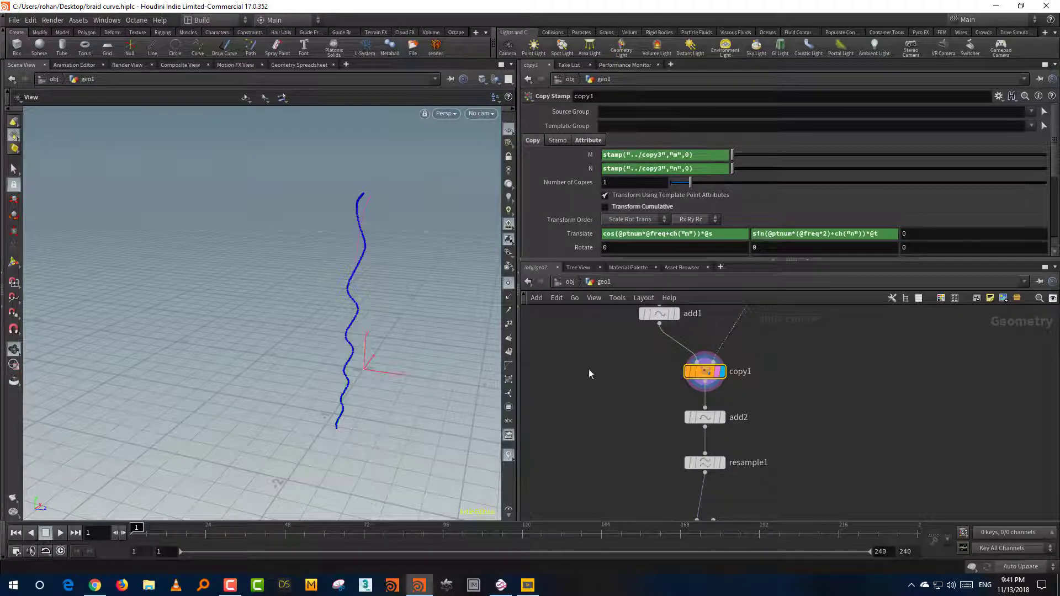
{"action": "left_click_drag", "start_coordinate": [384, 372], "coordinate": [488, 314]}
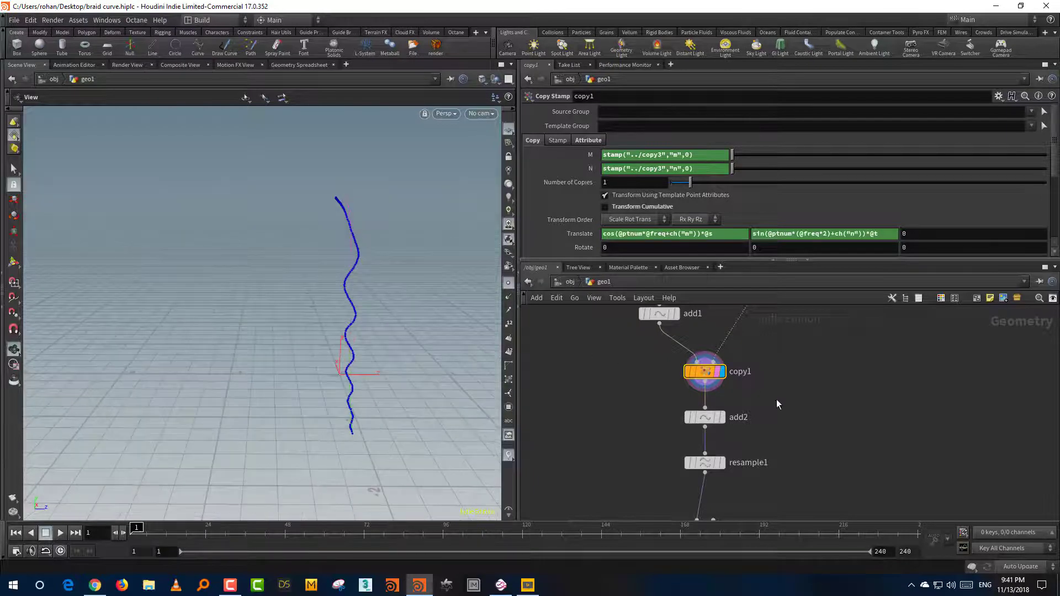
Display the add2 and resample1 nodes in turn and inspect the single strand from several angles
{"action": "left_click", "coordinate": [694, 423]}
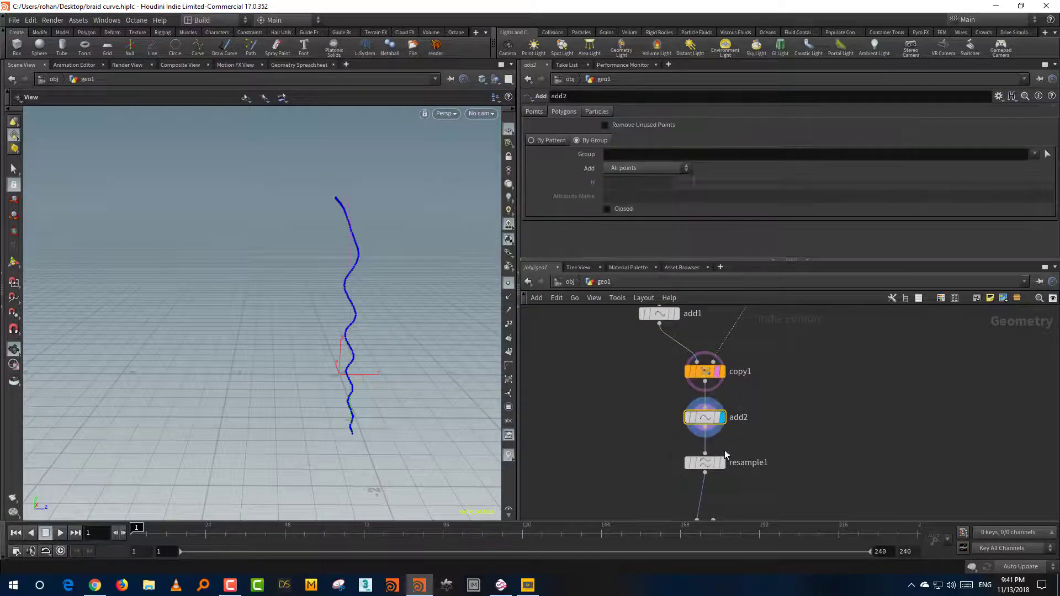
{"action": "left_click", "coordinate": [706, 462]}
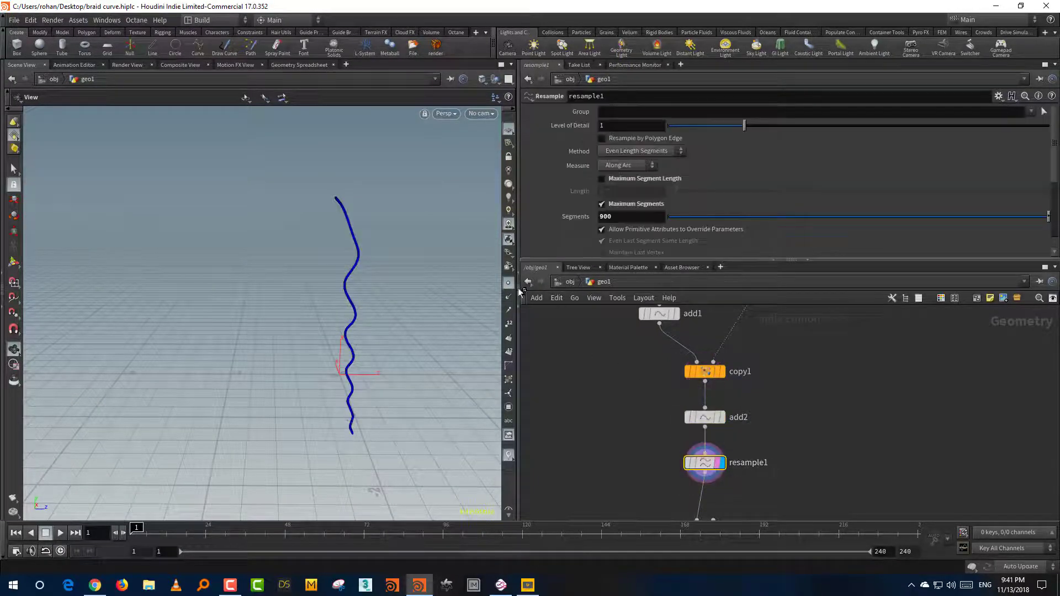
{"action": "left_click_drag", "start_coordinate": [450, 331], "coordinate": [429, 312]}
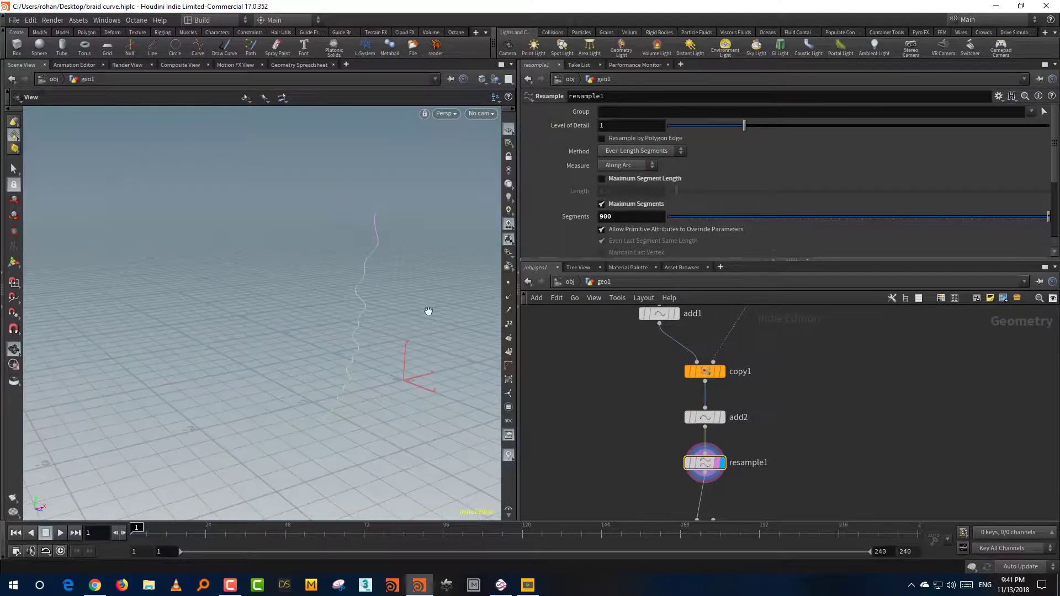
{"action": "left_click_drag", "start_coordinate": [495, 288], "coordinate": [380, 331]}
Turn off Shade Open Curves In Viewport for the geo1 object and return to its geometry network
{"action": "left_click", "coordinate": [572, 282]}
{"action": "left_click", "coordinate": [648, 191]}
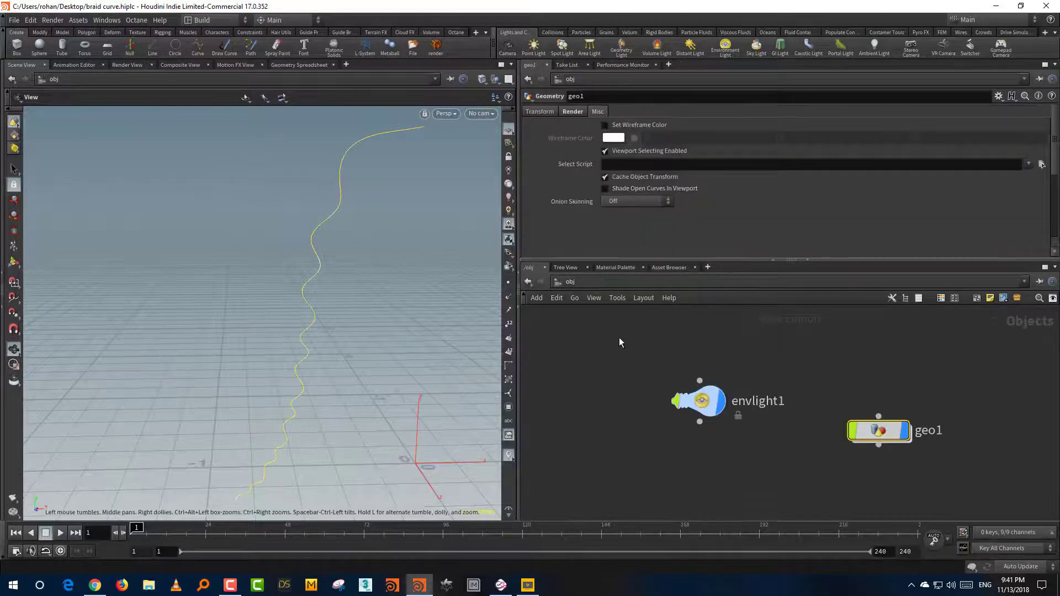
{"action": "left_click", "coordinate": [620, 343]}
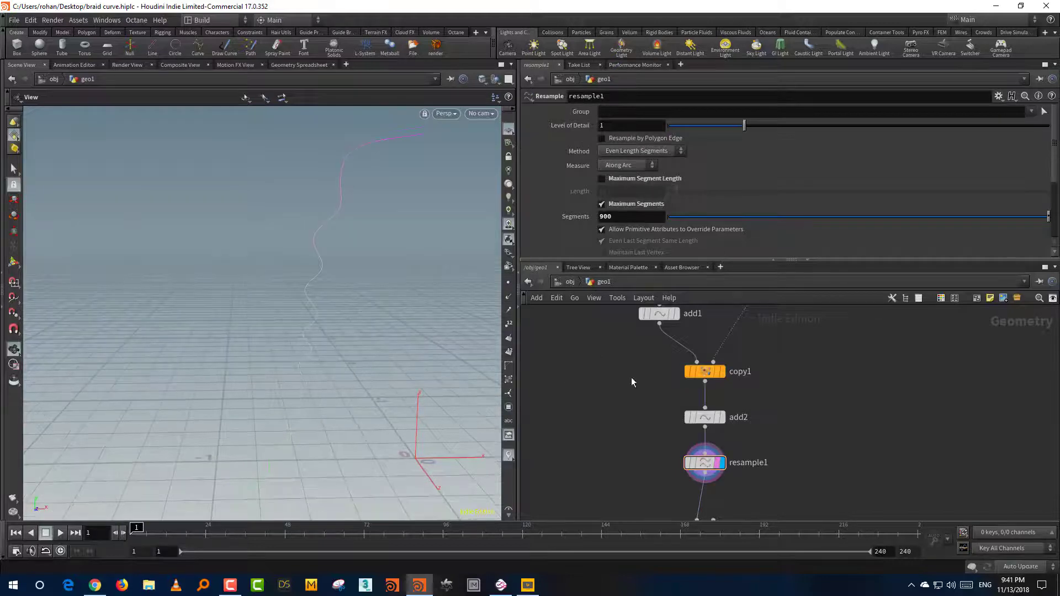
{"action": "left_click_drag", "start_coordinate": [382, 380], "coordinate": [488, 380]}
Show the parameters of the controls wrangle and enlarge the parameter area to see more of them
{"action": "middle_click_drag", "start_coordinate": [832, 381], "coordinate": [824, 478]}
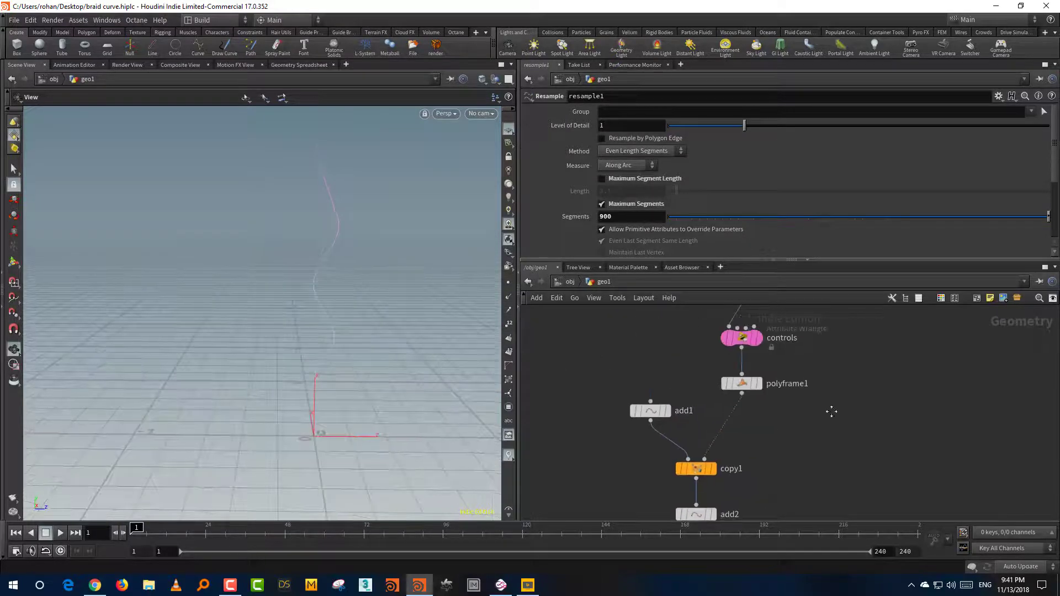
{"action": "middle_click_drag", "start_coordinate": [830, 411], "coordinate": [812, 511]}
{"action": "left_click", "coordinate": [718, 437]}
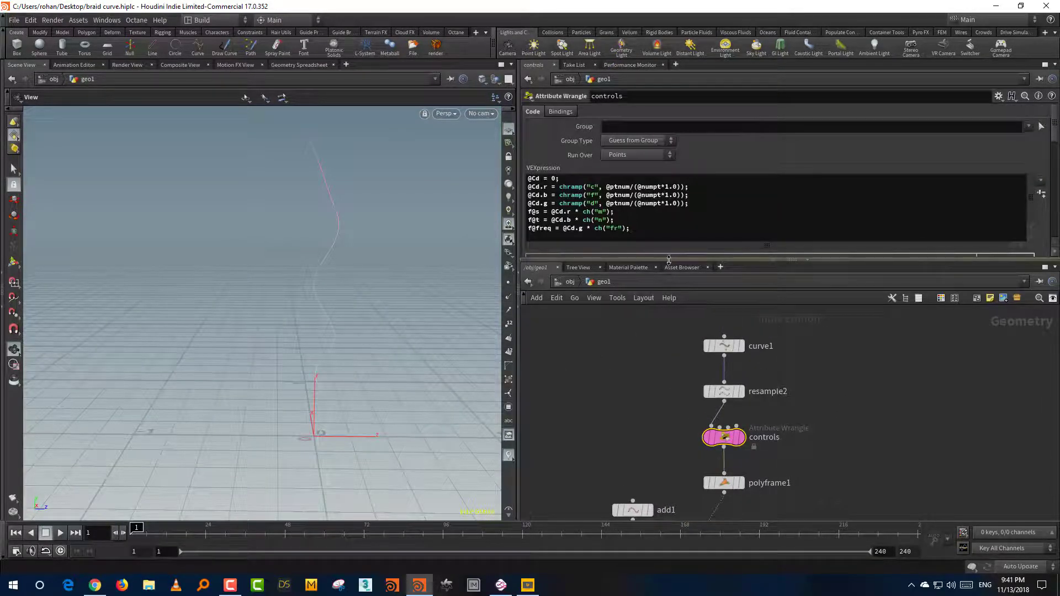
{"action": "left_click_drag", "start_coordinate": [667, 259], "coordinate": [596, 327]}
{"action": "right_click_drag", "start_coordinate": [412, 355], "coordinate": [340, 435]}
{"action": "middle_click_drag", "start_coordinate": [340, 434], "coordinate": [342, 356]}
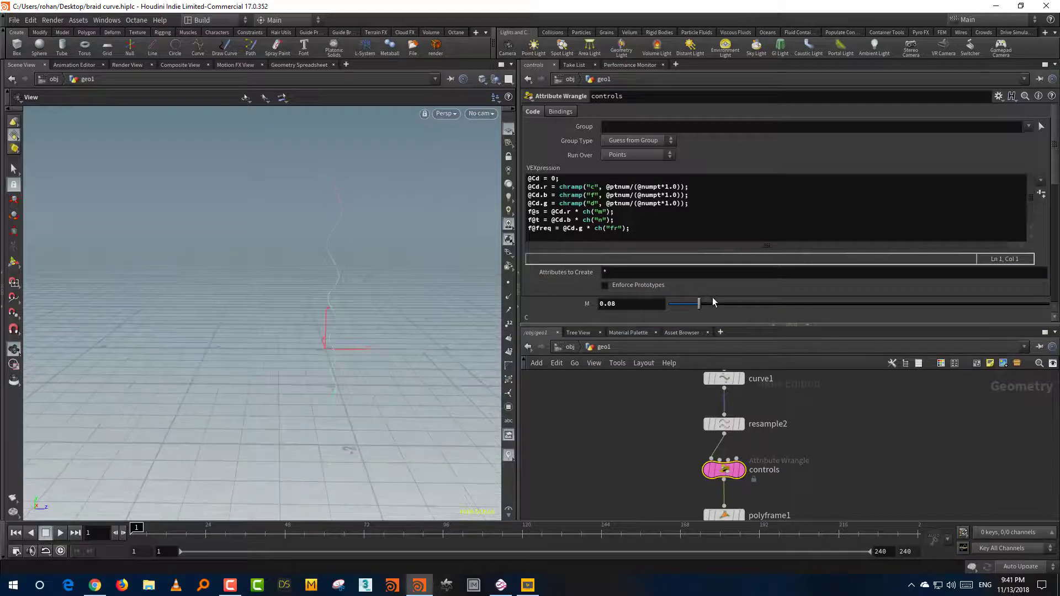
Set the controls wrangle's M amplitude to 0.108 and its N amplitude to 0.106
{"action": "mouse_move", "coordinate": [700, 305]}
{"action": "left_mouse_down"}
{"action": "mouse_move", "coordinate": [725, 304]}
{"action": "mouse_move", "coordinate": [697, 305]}
{"action": "left_mouse_up"}
{"action": "mouse_move", "coordinate": [698, 302]}
{"action": "left_mouse_down"}
{"action": "mouse_move", "coordinate": [723, 302]}
{"action": "mouse_move", "coordinate": [701, 302]}
{"action": "mouse_move", "coordinate": [710, 304]}
{"action": "left_mouse_up"}
{"action": "scroll", "coordinate": [1052, 182], "scroll_direction": "down", "scroll_amount": 10}
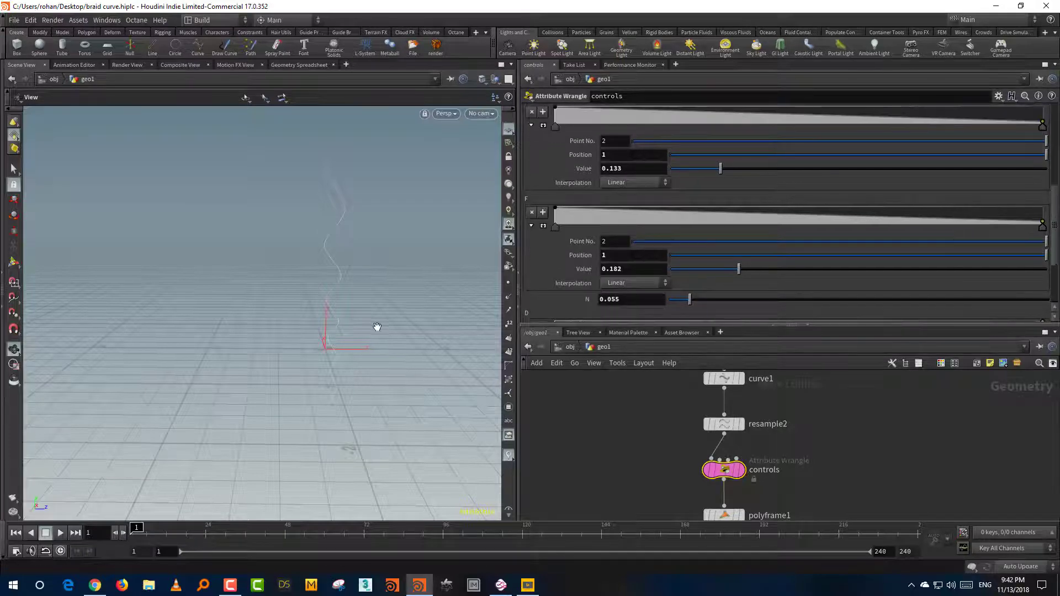
{"action": "left_click_drag", "start_coordinate": [377, 327], "coordinate": [469, 324]}
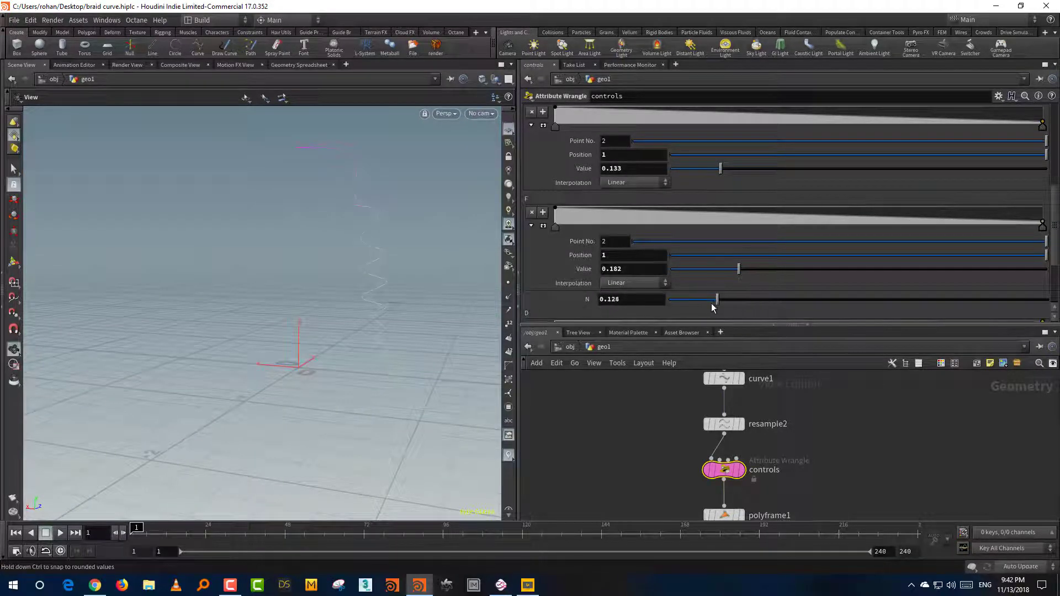
{"action": "mouse_move", "coordinate": [711, 304]}
{"action": "left_mouse_down"}
{"action": "mouse_move", "coordinate": [721, 305]}
{"action": "mouse_move", "coordinate": [711, 305]}
{"action": "left_mouse_up"}
Set the end point values of the controls wrangle's ramps to 0.233333 for C and 0.333333 for F
{"action": "scroll", "coordinate": [710, 303], "scroll_direction": "up", "scroll_amount": 2}
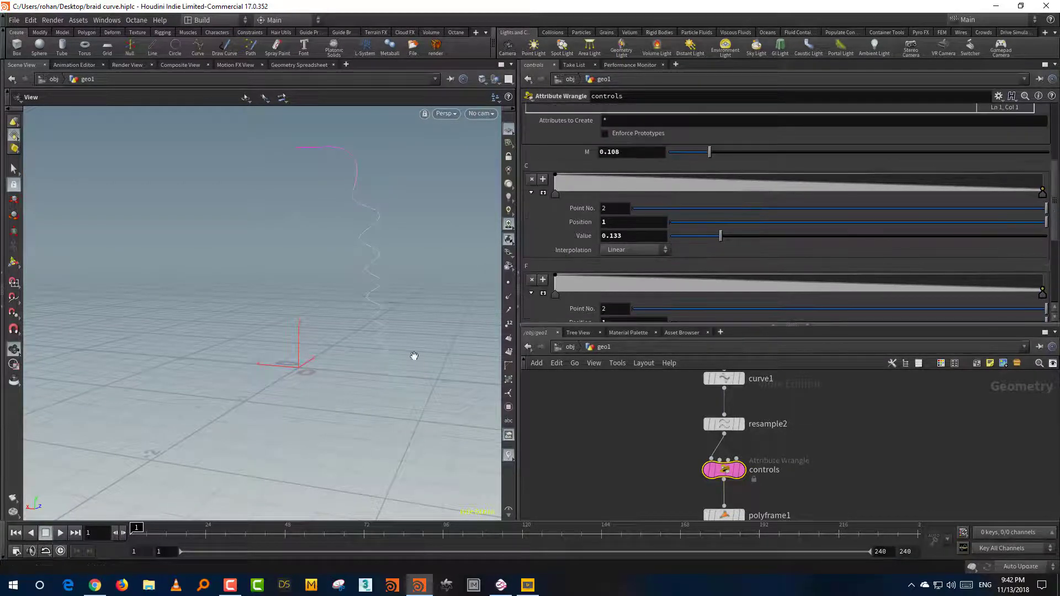
{"action": "left_click_drag", "start_coordinate": [414, 356], "coordinate": [312, 386]}
{"action": "mouse_move", "coordinate": [1044, 193]}
{"action": "left_mouse_down"}
{"action": "mouse_move", "coordinate": [1045, 179]}
{"action": "mouse_move", "coordinate": [1045, 193]}
{"action": "left_mouse_up"}
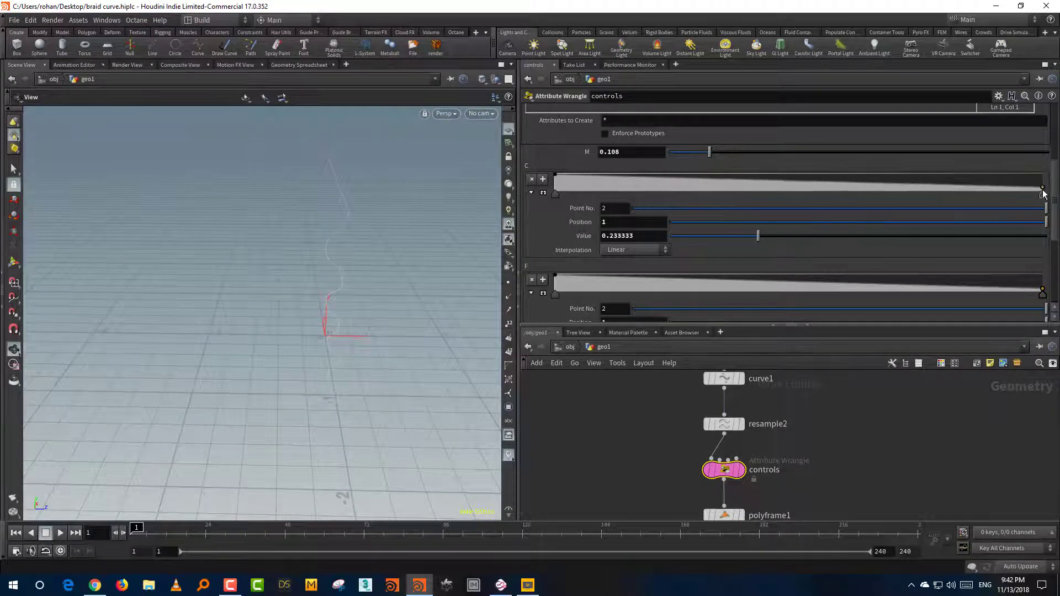
{"action": "left_click_drag", "start_coordinate": [1045, 287], "coordinate": [1046, 288]}
Inspect the strand from other angles and set the controls wrangle's Fr frequency to 8.97
{"action": "scroll", "coordinate": [975, 276], "scroll_direction": "down", "scroll_amount": 5}
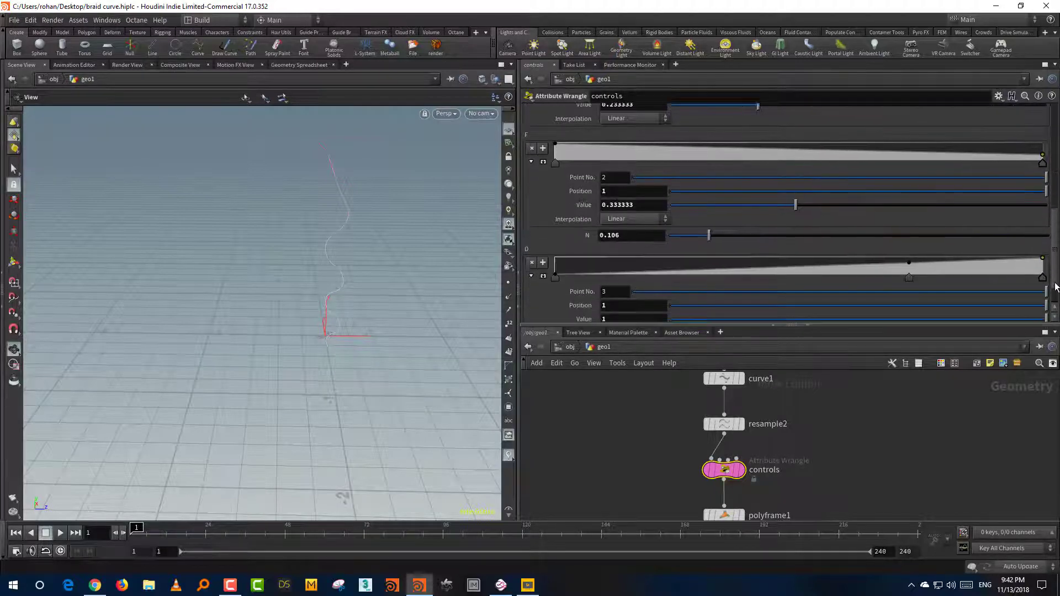
{"action": "left_click_drag", "start_coordinate": [370, 341], "coordinate": [446, 318]}
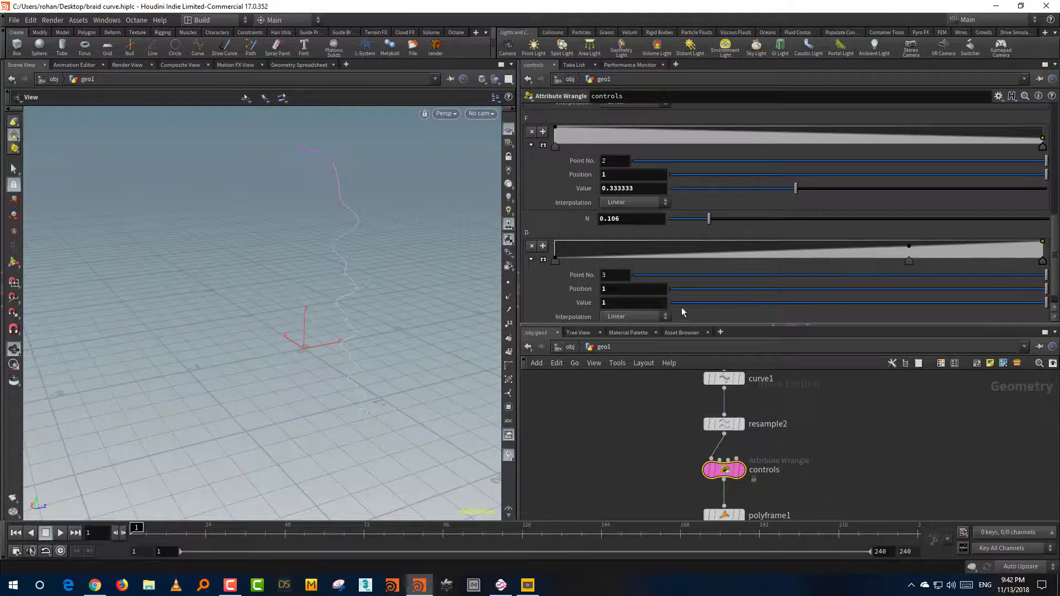
{"action": "left_click_drag", "start_coordinate": [397, 343], "coordinate": [494, 326]}
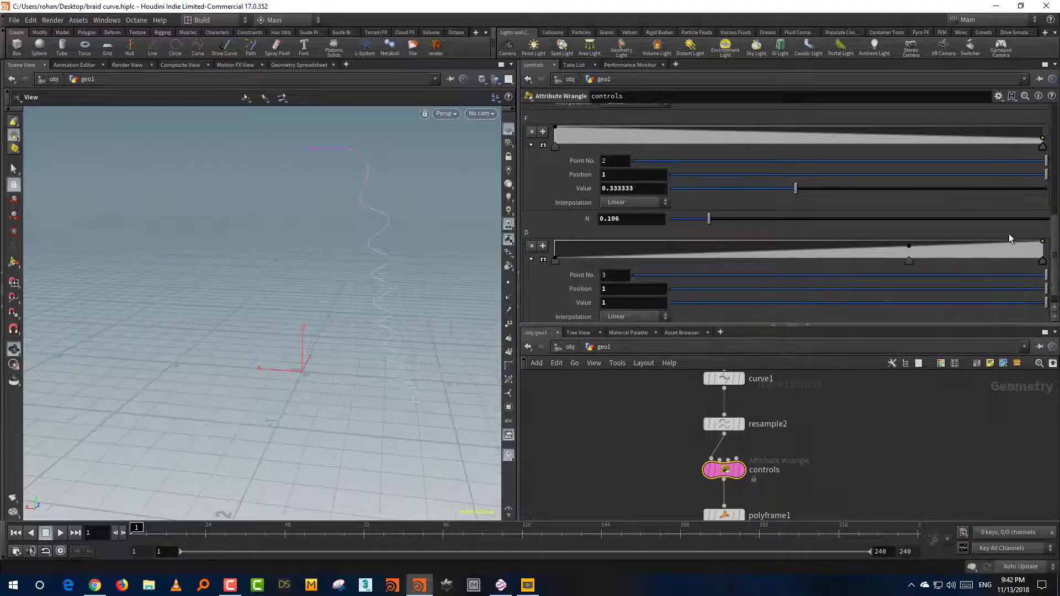
{"action": "scroll", "coordinate": [1051, 236], "scroll_direction": "down", "scroll_amount": 1}
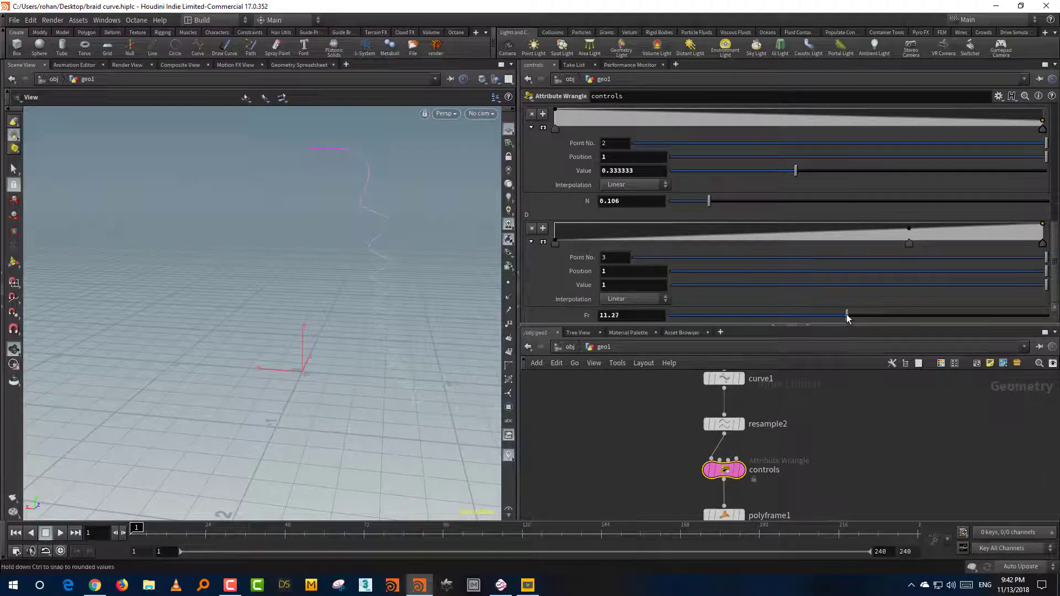
{"action": "left_click_drag", "start_coordinate": [847, 318], "coordinate": [726, 323]}
{"action": "left_click_drag", "start_coordinate": [839, 318], "coordinate": [809, 316]}
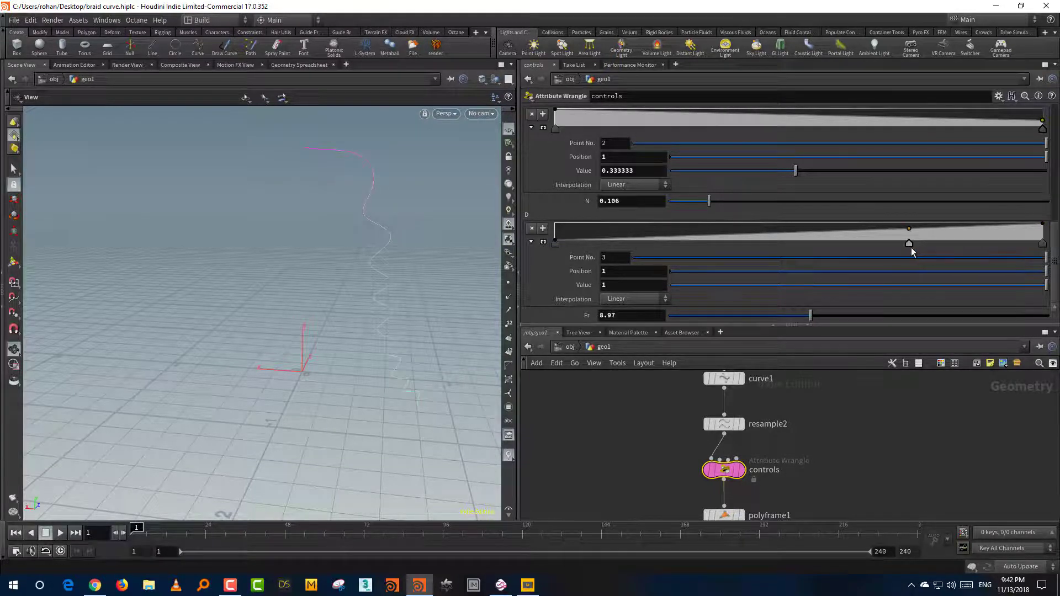
Delete the D ramp's middle point, set Fr to 12.03, and try a start value of 1 before setting it to 0
{"action": "left_click", "coordinate": [909, 244], "text": "ctrl"}
{"action": "left_click_drag", "start_coordinate": [554, 242], "coordinate": [551, 217]}
{"action": "left_click_drag", "start_coordinate": [413, 304], "coordinate": [302, 318]}
{"action": "left_click_drag", "start_coordinate": [789, 316], "coordinate": [859, 317]}
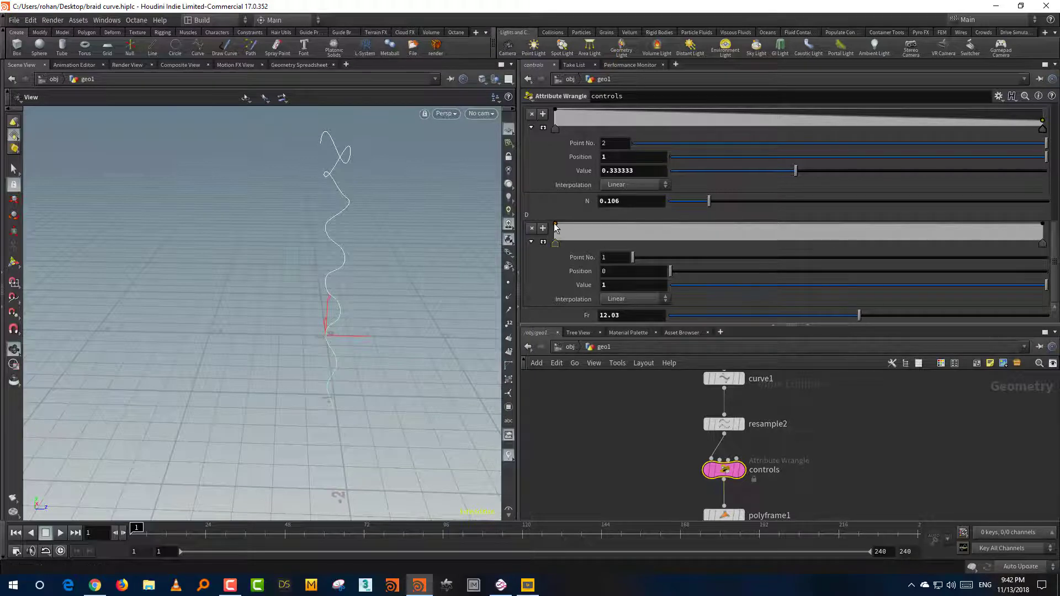
{"action": "left_click_drag", "start_coordinate": [554, 224], "coordinate": [554, 246]}
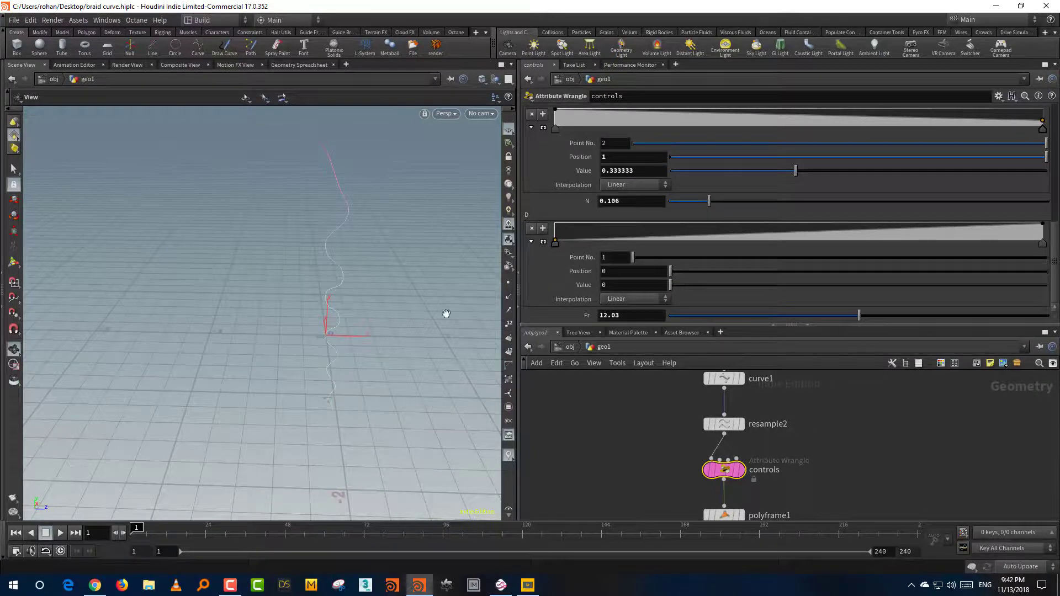
{"action": "left_click_drag", "start_coordinate": [446, 314], "coordinate": [463, 328]}
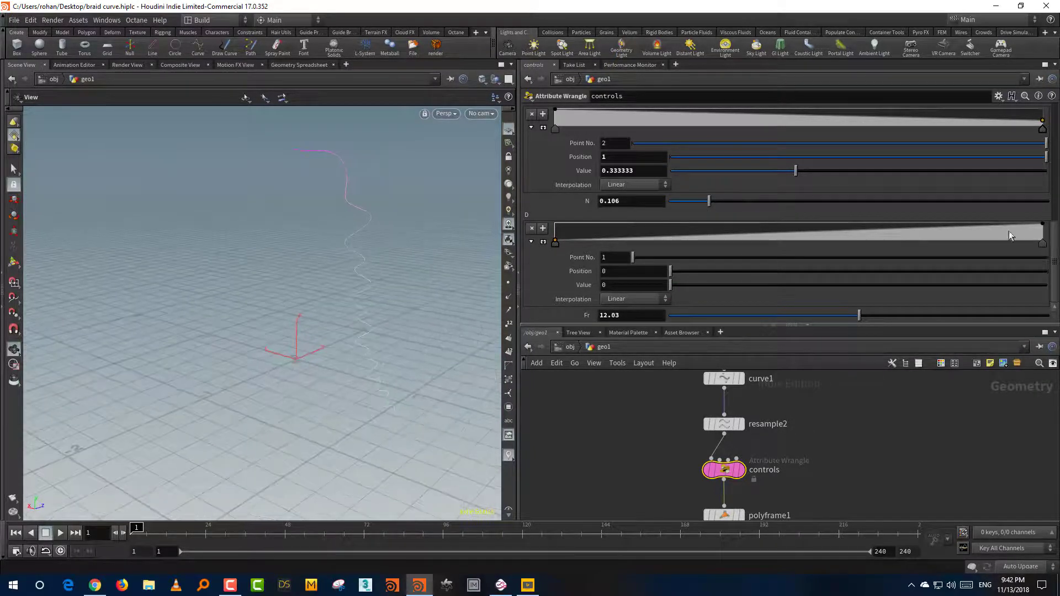
Review the controls wrangle's ramps, and display copy1, add2 and copy3 in turn to compare the single strand with the copied strands
{"action": "scroll", "coordinate": [1055, 248], "scroll_direction": "up", "scroll_amount": 5}
{"action": "scroll", "coordinate": [1054, 248], "scroll_direction": "down", "scroll_amount": 4}
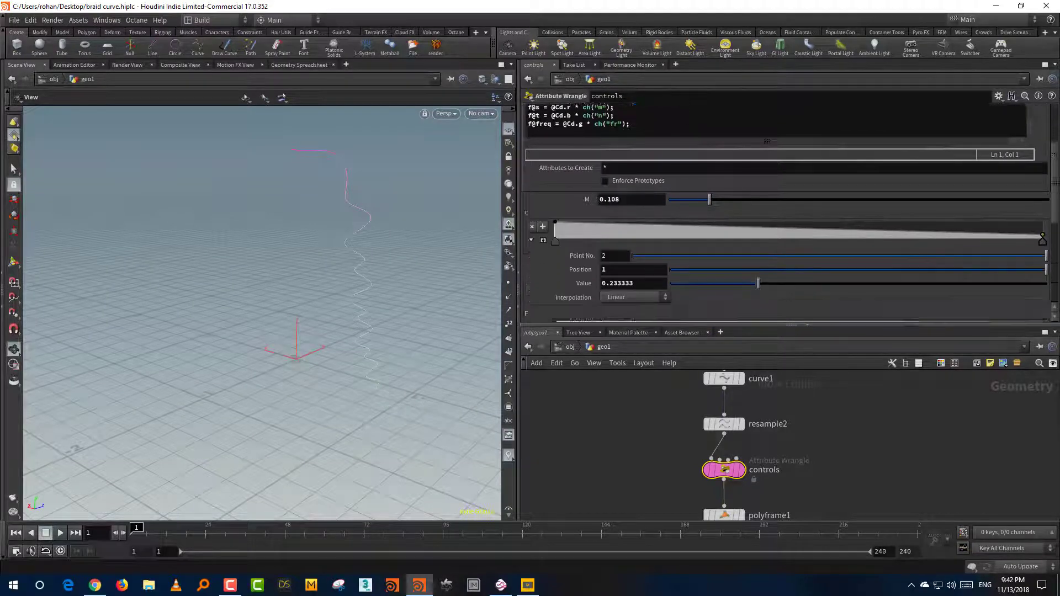
{"action": "scroll", "coordinate": [859, 320], "scroll_direction": "down", "scroll_amount": 1}
{"action": "middle_click_drag", "start_coordinate": [826, 468], "coordinate": [882, 356]}
{"action": "left_click", "coordinate": [737, 487]}
{"action": "middle_click_drag", "start_coordinate": [800, 489], "coordinate": [769, 419]}
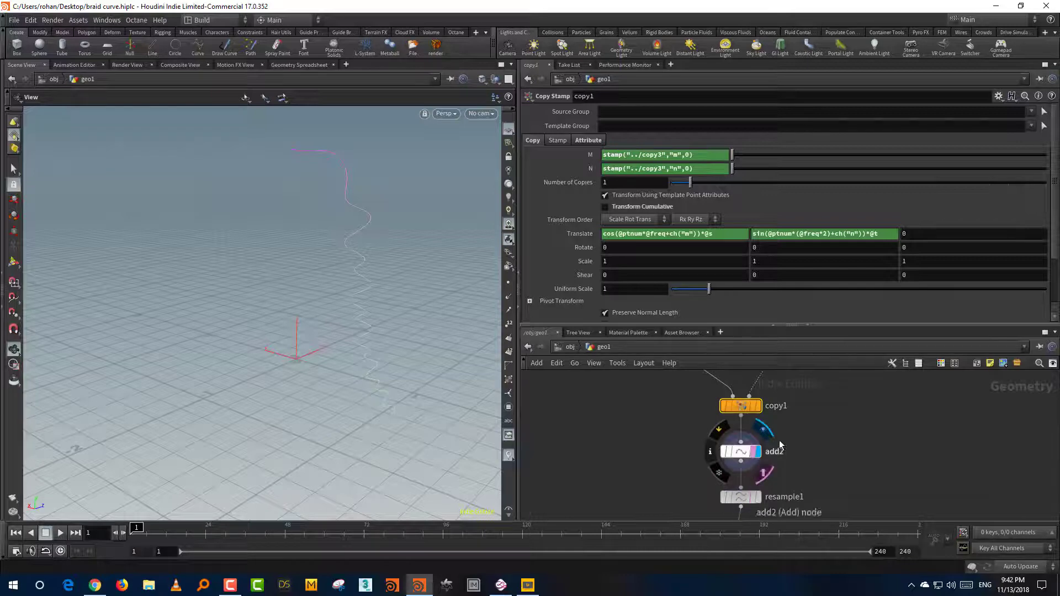
{"action": "left_click", "coordinate": [737, 457]}
{"action": "middle_click_drag", "start_coordinate": [801, 499], "coordinate": [794, 436]}
{"action": "middle_click_drag", "start_coordinate": [797, 481], "coordinate": [792, 445]}
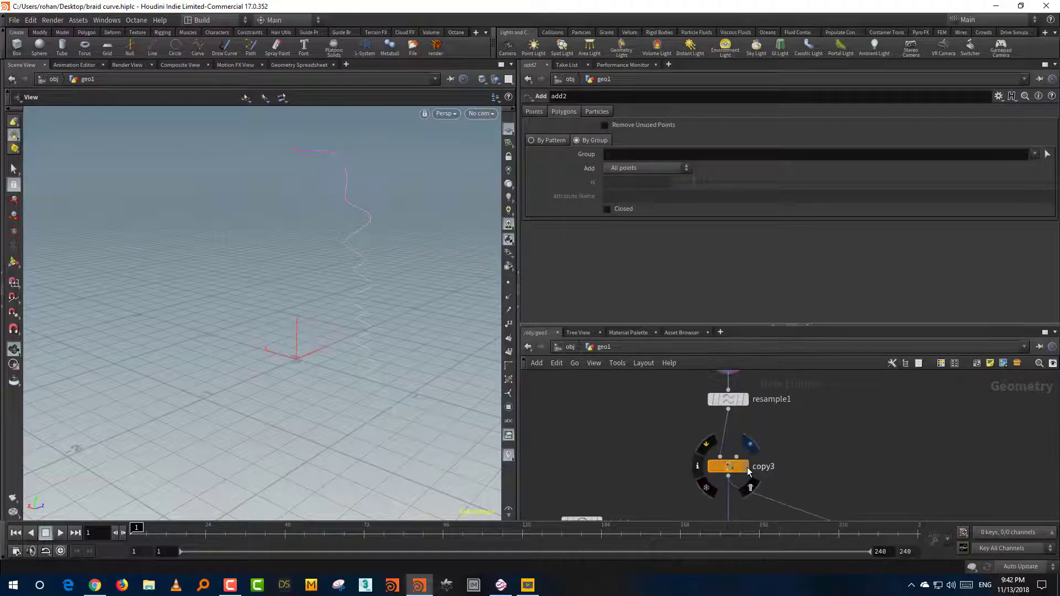
{"action": "left_click", "coordinate": [747, 465]}
{"action": "left_click", "coordinate": [715, 469]}
{"action": "left_click_drag", "start_coordinate": [448, 479], "coordinate": [349, 461]}
Display the color3 node's finished braid and inspect its lower end up close
{"action": "middle_click_drag", "start_coordinate": [830, 434], "coordinate": [717, 294]}
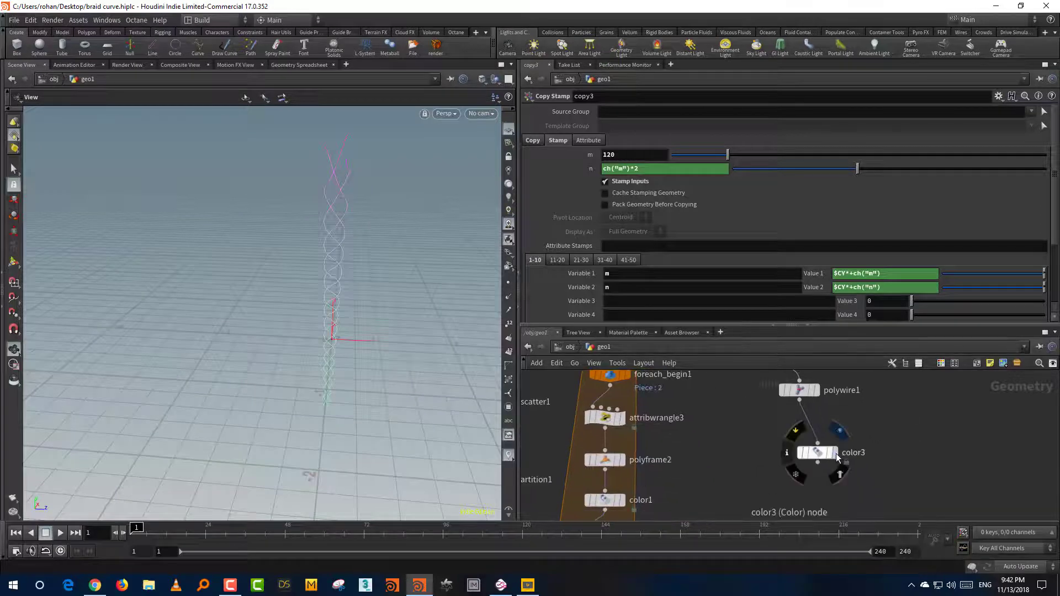
{"action": "left_click", "coordinate": [827, 458]}
{"action": "left_click", "coordinate": [826, 458]}
{"action": "left_click_drag", "start_coordinate": [369, 381], "coordinate": [412, 376]}
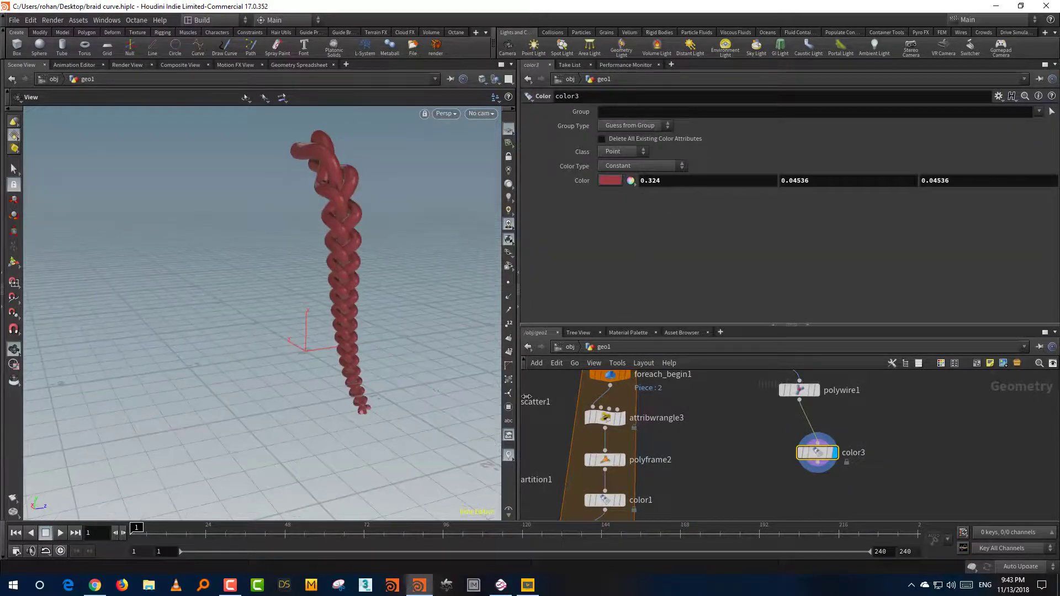
{"action": "middle_click_drag", "start_coordinate": [660, 416], "coordinate": [651, 475]}
{"action": "mouse_move", "coordinate": [371, 423]}
{"action": "left_mouse_down"}
{"action": "mouse_move", "coordinate": [442, 407]}
{"action": "mouse_move", "coordinate": [360, 407]}
{"action": "left_mouse_up"}
{"action": "scroll", "coordinate": [360, 407], "scroll_direction": "up", "scroll_amount": 4}
Return to the controls wrangle and set N to 0.038 to flatten the braid's depth
{"action": "middle_click_drag", "start_coordinate": [871, 394], "coordinate": [885, 505]}
{"action": "middle_click_drag", "start_coordinate": [857, 412], "coordinate": [862, 523]}
{"action": "middle_click_drag", "start_coordinate": [839, 409], "coordinate": [833, 530]}
{"action": "middle_click_drag", "start_coordinate": [759, 426], "coordinate": [762, 473]}
{"action": "left_click", "coordinate": [660, 480]}
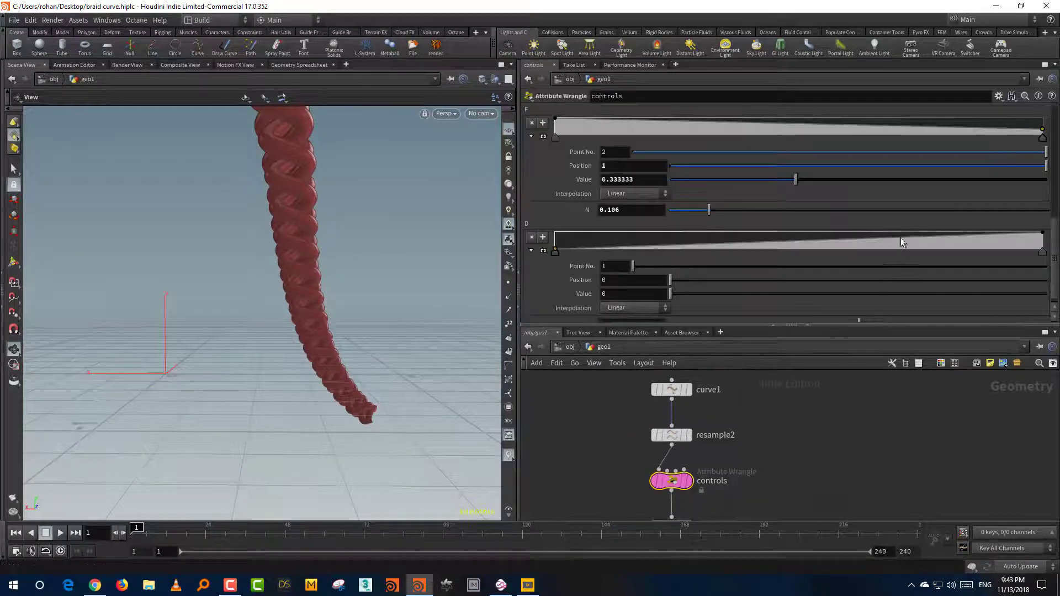
{"action": "left_click_drag", "start_coordinate": [708, 211], "coordinate": [683, 221]}
{"action": "left_click_drag", "start_coordinate": [461, 349], "coordinate": [276, 405]}
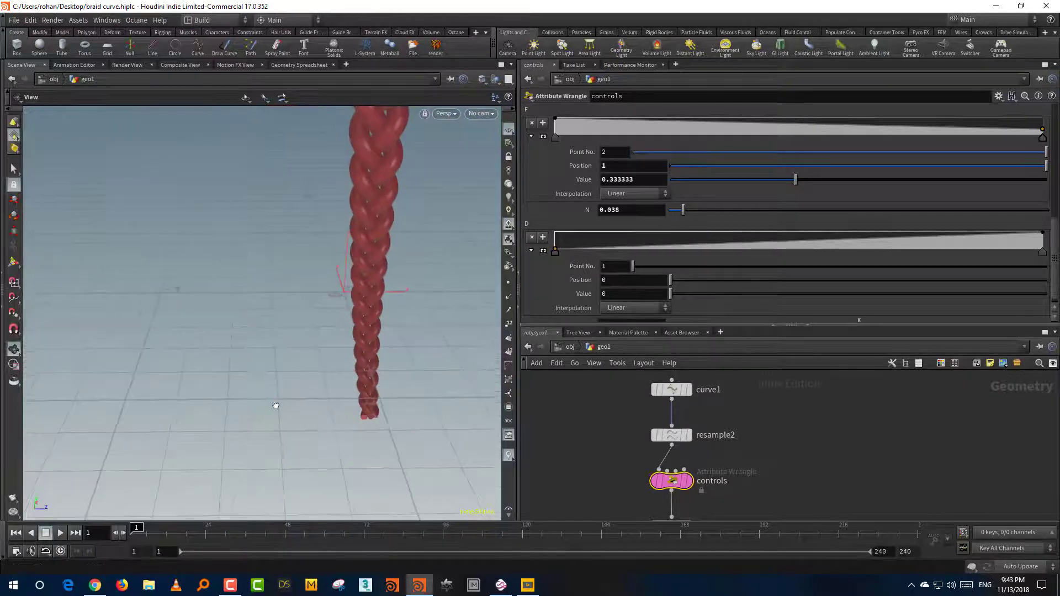
Set the controls wrangle's M to 0.092 to narrow the braid
{"action": "middle_click_drag", "start_coordinate": [377, 351], "coordinate": [345, 409]}
{"action": "left_click_drag", "start_coordinate": [1055, 241], "coordinate": [1055, 162]}
{"action": "left_click_drag", "start_coordinate": [710, 217], "coordinate": [704, 218]}
Review polywire1's wire radius expression and copy3's m and n stamp variables, and examine the whole braid
{"action": "middle_click_drag", "start_coordinate": [789, 481], "coordinate": [791, 391]}
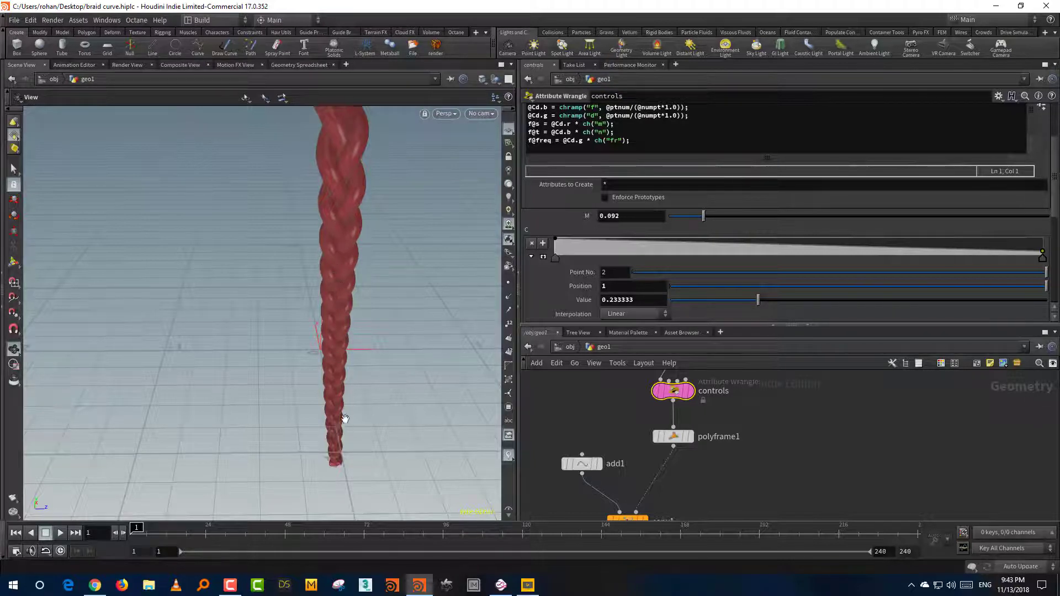
{"action": "middle_click_drag", "start_coordinate": [810, 512], "coordinate": [817, 382]}
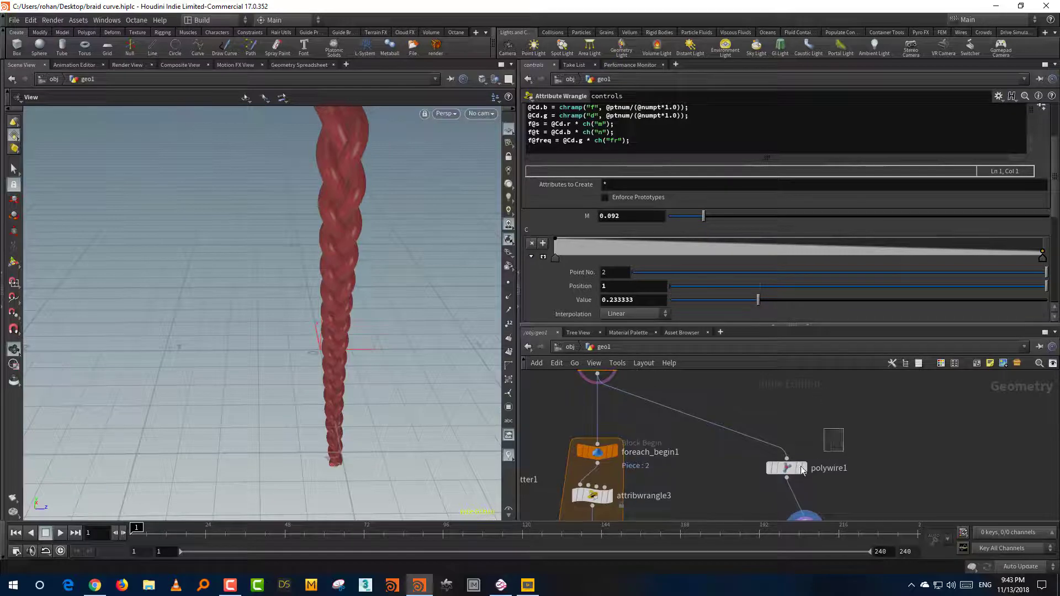
{"action": "left_click", "coordinate": [800, 469]}
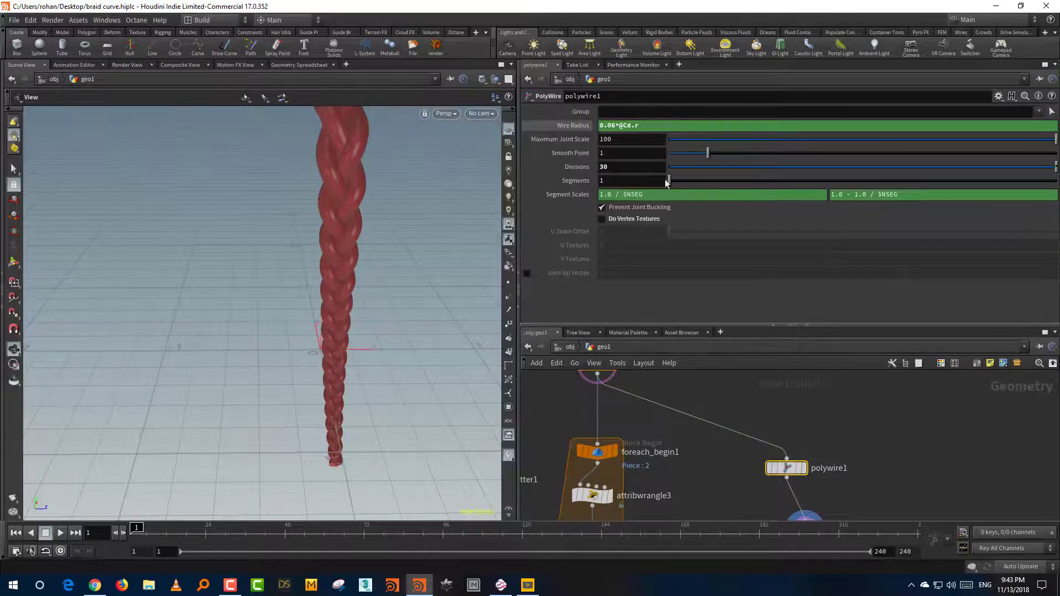
{"action": "middle_click_drag", "start_coordinate": [756, 405], "coordinate": [745, 460]}
{"action": "middle_click_drag", "start_coordinate": [714, 414], "coordinate": [711, 466]}
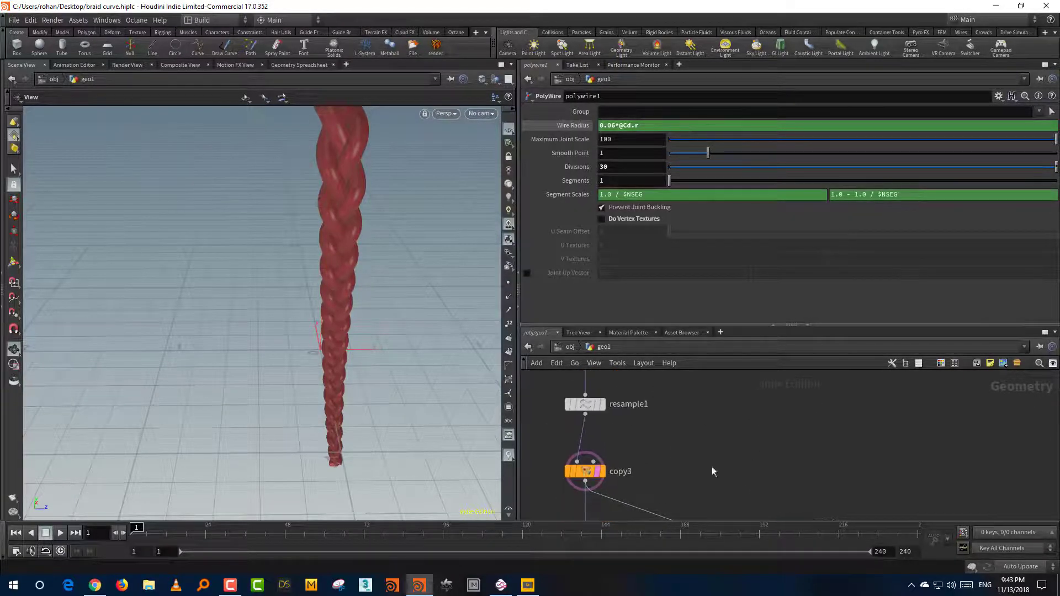
{"action": "left_click", "coordinate": [572, 473]}
{"action": "middle_click_drag", "start_coordinate": [670, 436], "coordinate": [691, 361]}
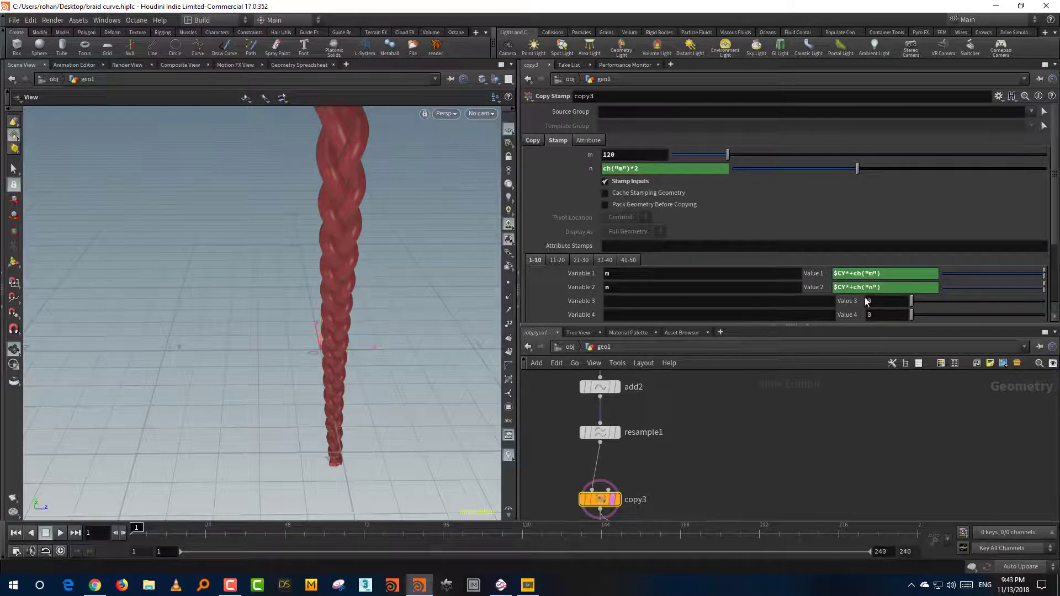
{"action": "left_click_drag", "start_coordinate": [382, 327], "coordinate": [415, 303]}
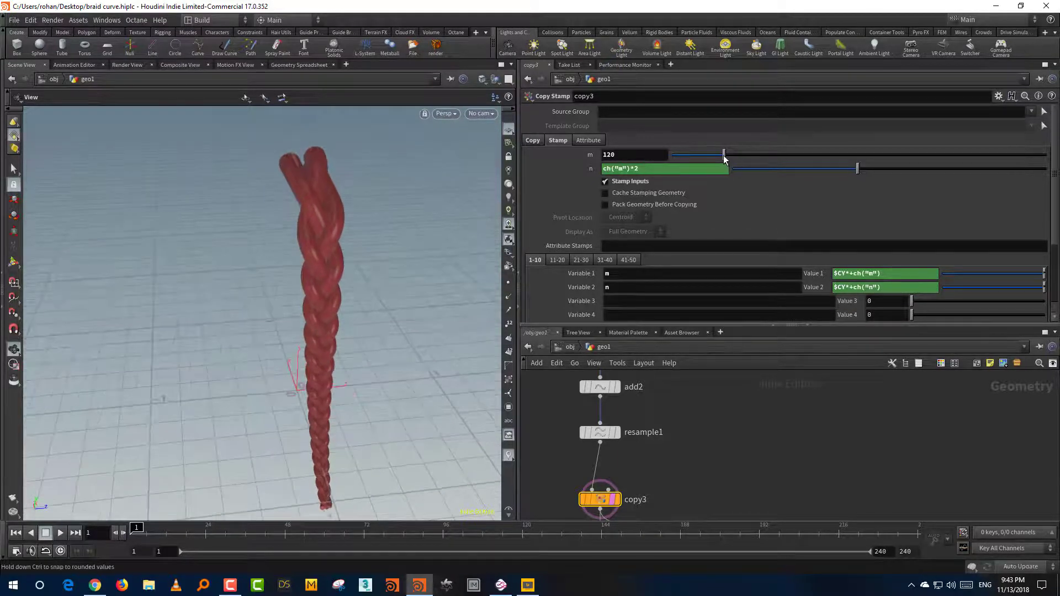
Try a slightly different m offset on copy3, inspect the braid, and reset m to 120
{"action": "mouse_move", "coordinate": [724, 158]}
{"action": "left_mouse_down"}
{"action": "mouse_move", "coordinate": [662, 158]}
{"action": "mouse_move", "coordinate": [728, 156]}
{"action": "left_mouse_up"}
{"action": "left_click_drag", "start_coordinate": [482, 370], "coordinate": [440, 358]}
{"action": "type", "text": "120"}
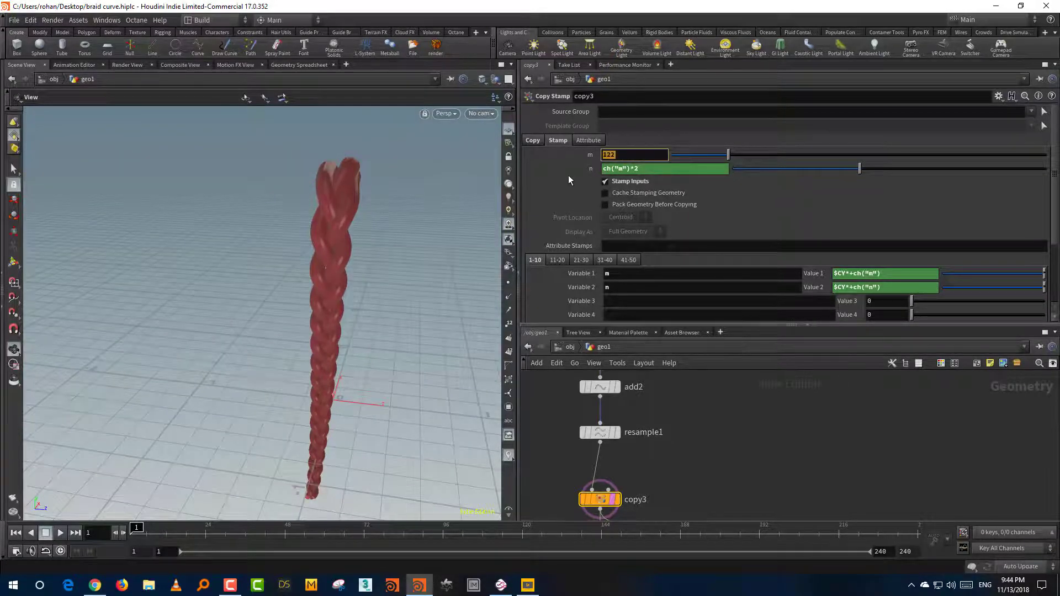
{"action": "key", "text": "Return"}
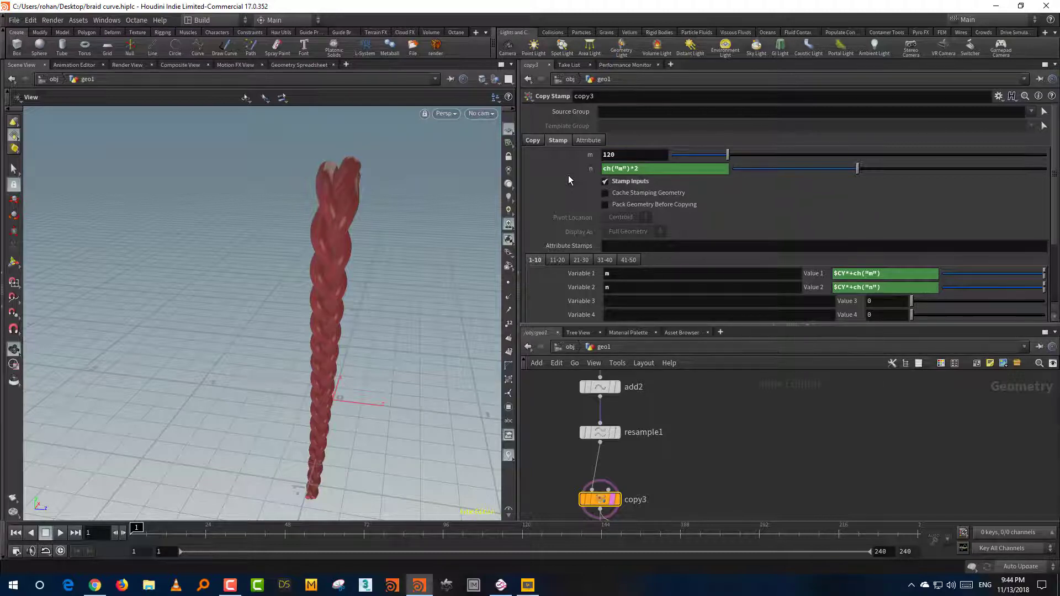
Try an m offset of 111 on copy3 and undo it
{"action": "mouse_move", "coordinate": [442, 366]}
{"action": "left_mouse_down"}
{"action": "mouse_move", "coordinate": [381, 355]}
{"action": "mouse_move", "coordinate": [409, 347]}
{"action": "mouse_move", "coordinate": [427, 367]}
{"action": "left_mouse_up"}
{"action": "left_click_drag", "start_coordinate": [727, 157], "coordinate": [720, 158]}
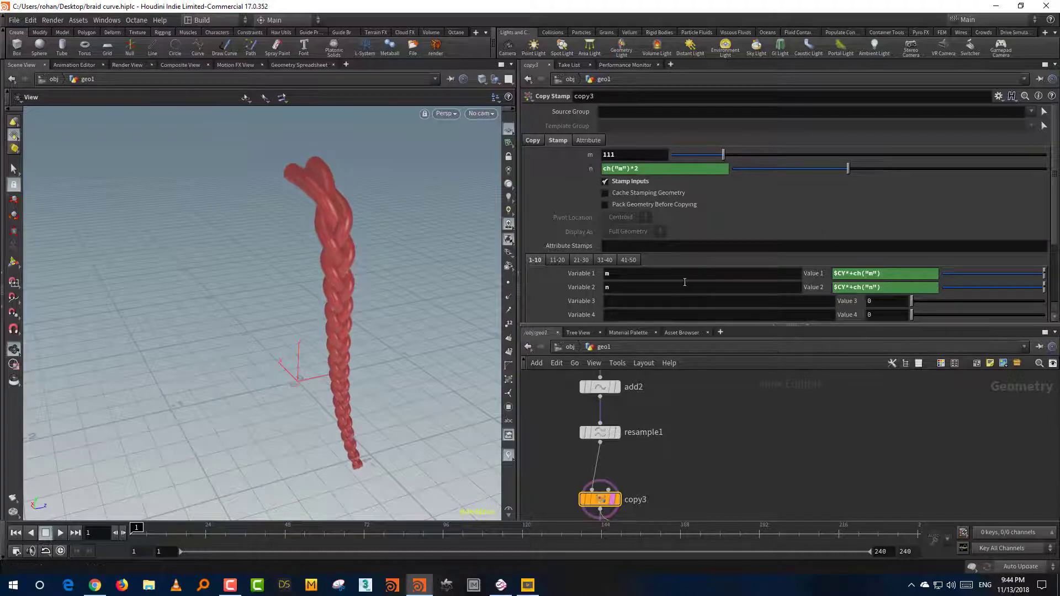
{"action": "key", "text": "ctrl+z"}
Clear the names of stamp variables 1 and 2 on copy3 to collapse the braid onto one strand
{"action": "left_click", "coordinate": [625, 273]}
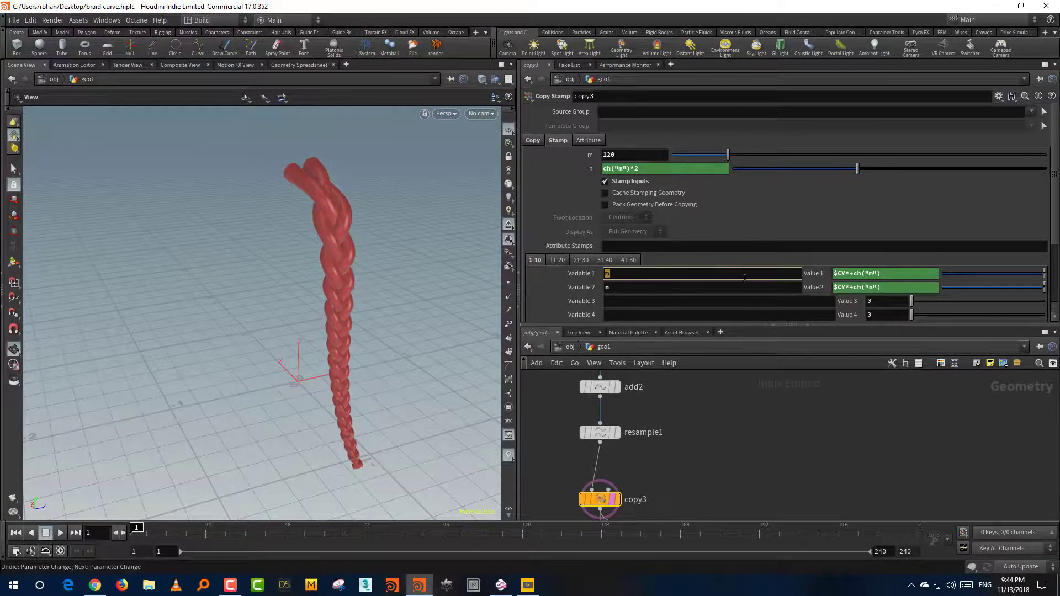
{"action": "double_click", "coordinate": [612, 288]}
{"action": "key", "text": "BackSpace"}
{"action": "key", "text": "Return"}
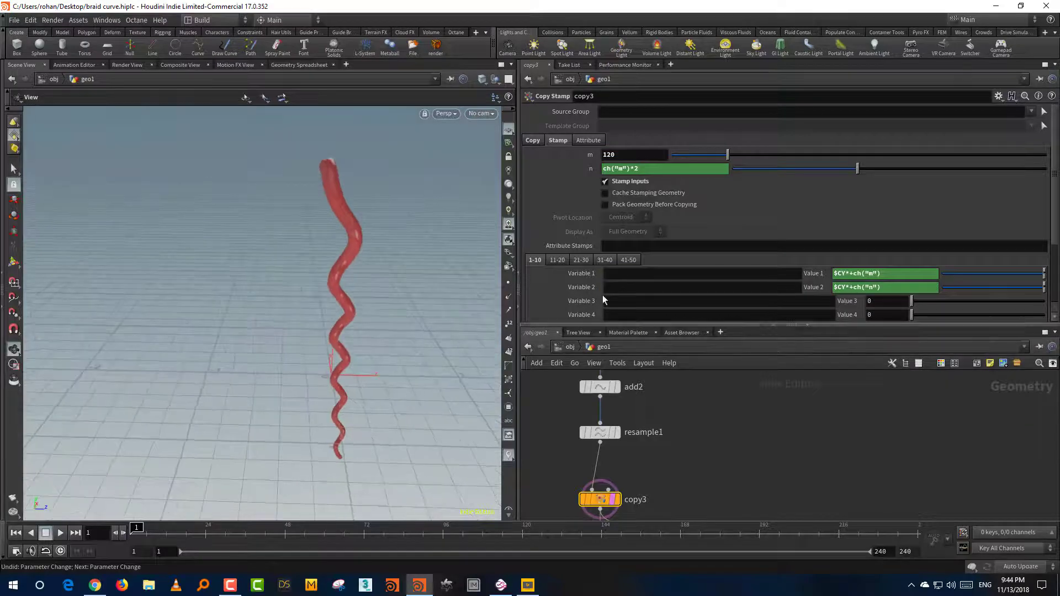
Restore copy3's stamp variable names, m for variable 1 and n for variable 2, inspecting the strands from several sides
{"action": "left_click", "coordinate": [652, 273]}
{"action": "type", "text": "m"}
{"action": "key", "text": "Return"}
{"action": "left_click_drag", "start_coordinate": [478, 392], "coordinate": [342, 413]}
{"action": "left_click", "coordinate": [620, 287]}
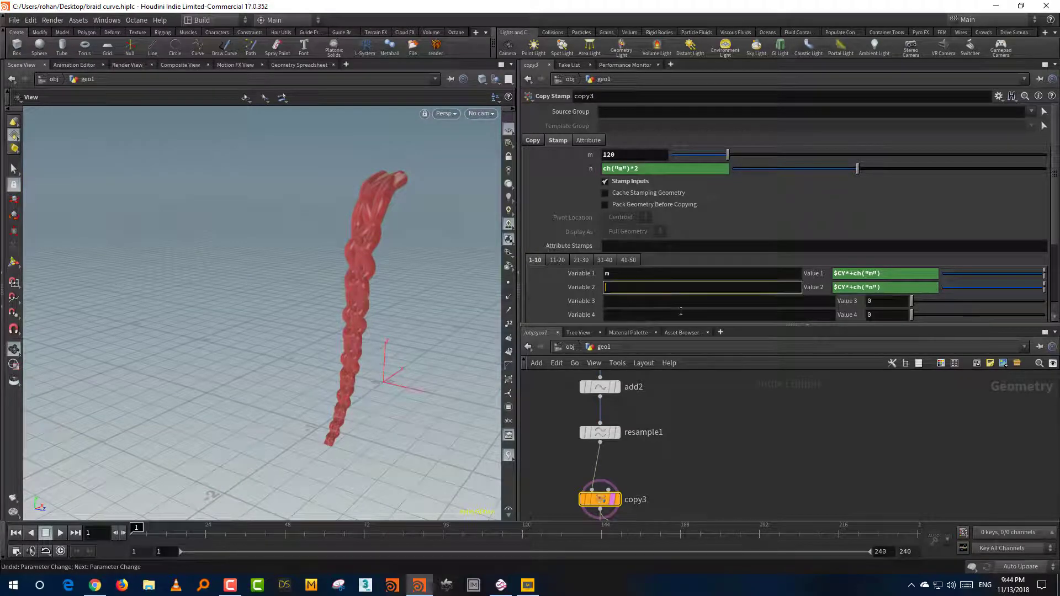
{"action": "type", "text": "n"}
{"action": "key", "text": "Return"}
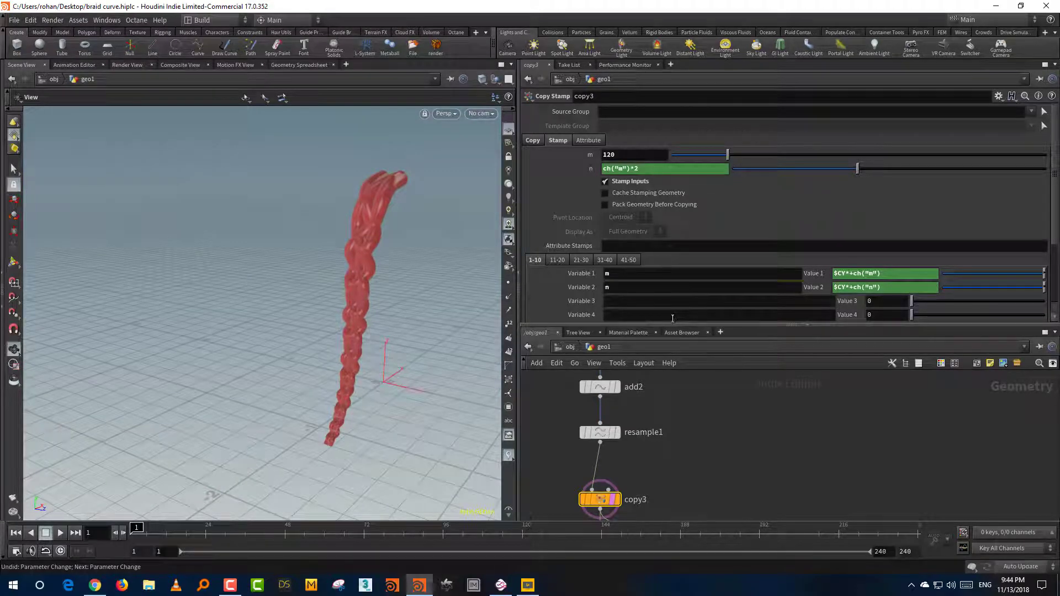
{"action": "left_click_drag", "start_coordinate": [462, 383], "coordinate": [409, 381]}
Raise copy3's number of copies to 5
{"action": "left_click", "coordinate": [533, 140]}
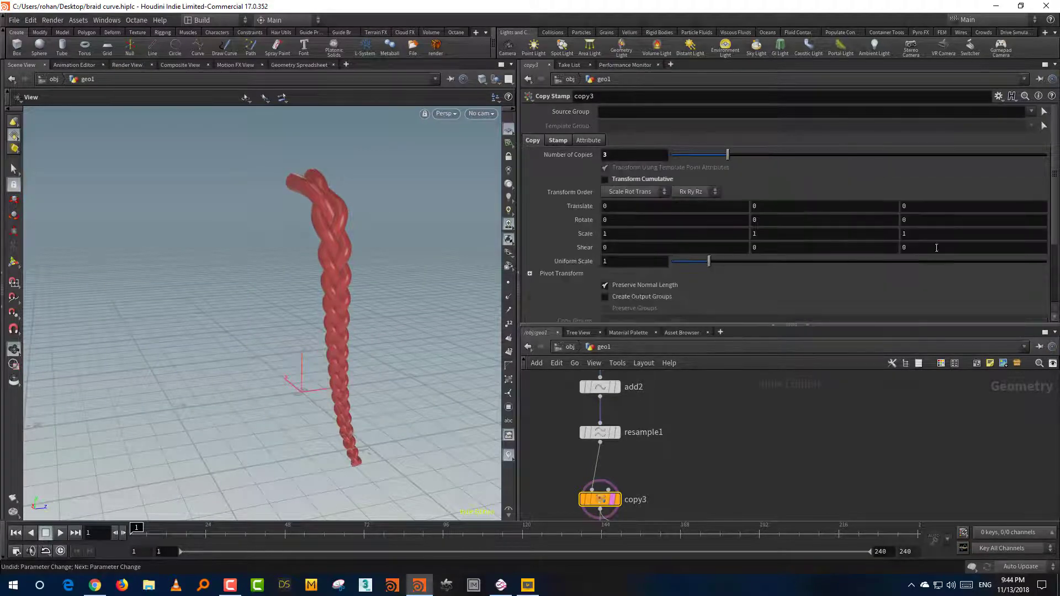
{"action": "left_click_drag", "start_coordinate": [682, 158], "coordinate": [727, 156]}
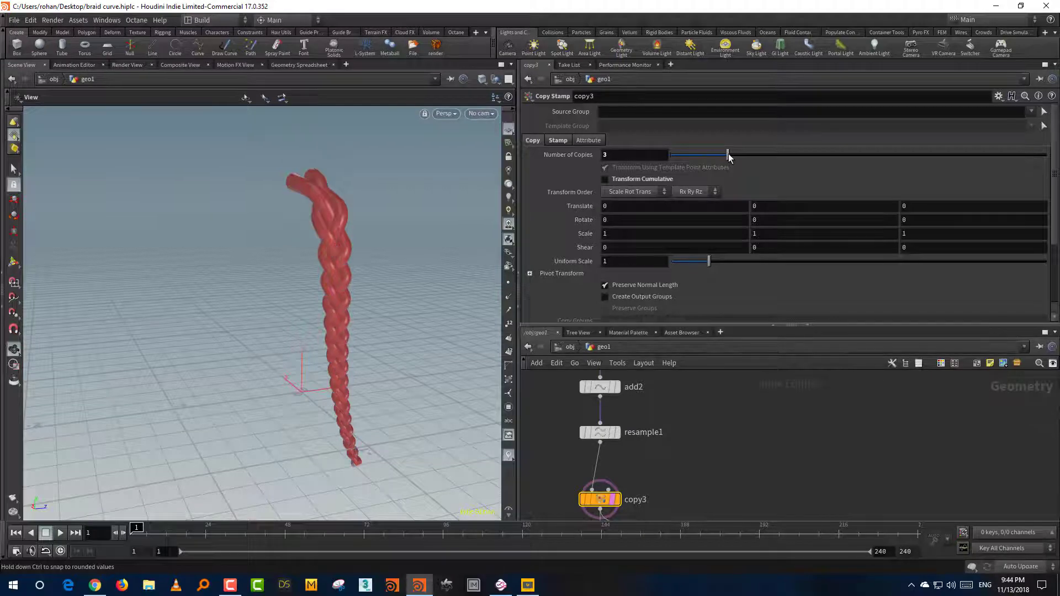
{"action": "left_click_drag", "start_coordinate": [421, 371], "coordinate": [524, 278]}
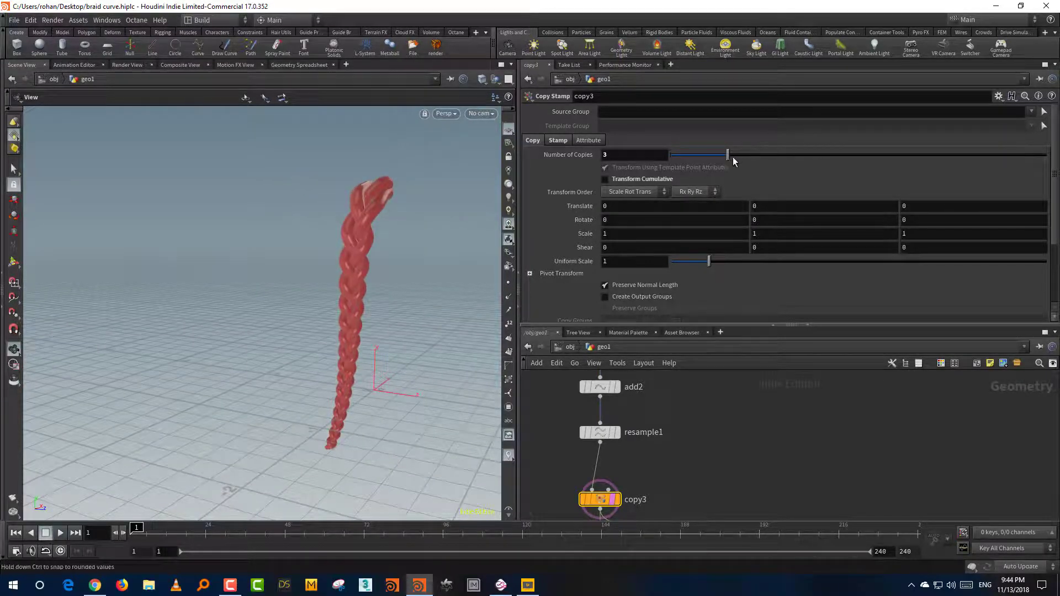
{"action": "left_click_drag", "start_coordinate": [727, 157], "coordinate": [751, 157]}
Lower copy3's m offset to 85 and inspect the strand spacing at the braid's upper end
{"action": "left_click", "coordinate": [557, 140]}
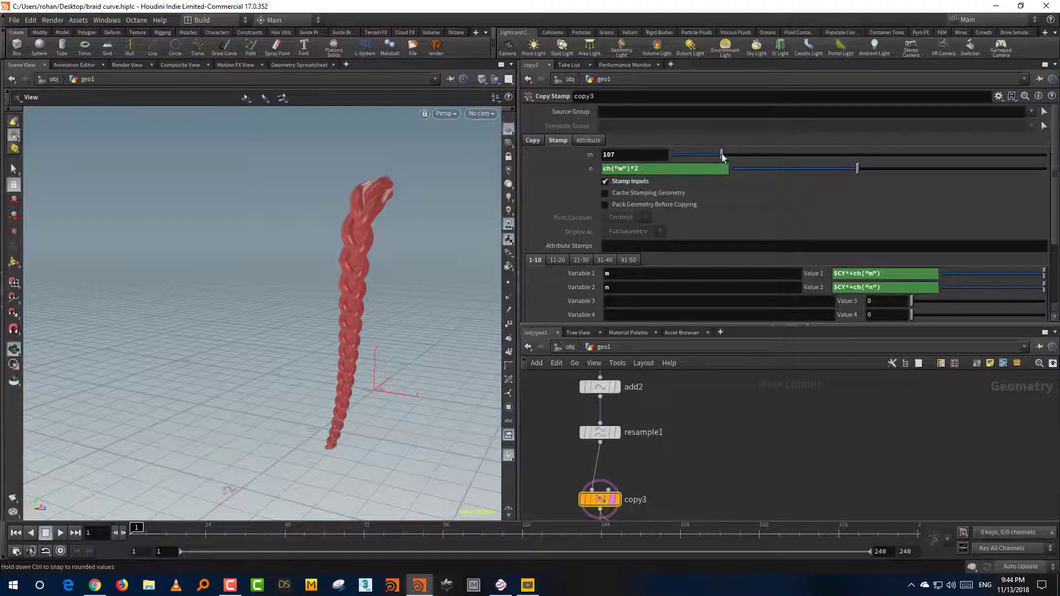
{"action": "left_click_drag", "start_coordinate": [721, 157], "coordinate": [712, 157]}
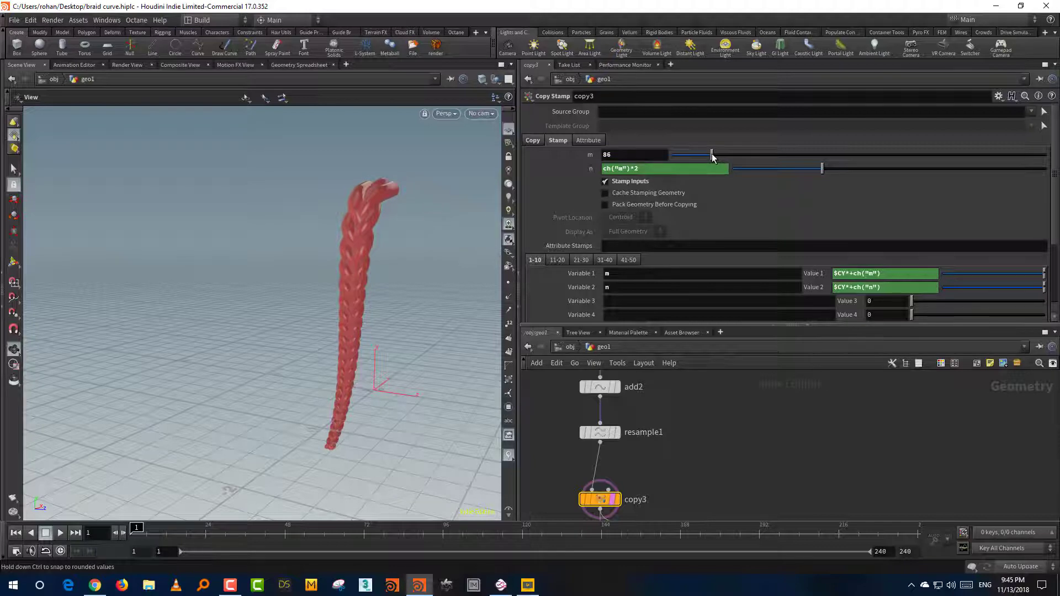
{"action": "left_click_drag", "start_coordinate": [402, 350], "coordinate": [365, 276]}
{"action": "right_click_drag", "start_coordinate": [364, 276], "coordinate": [421, 291]}
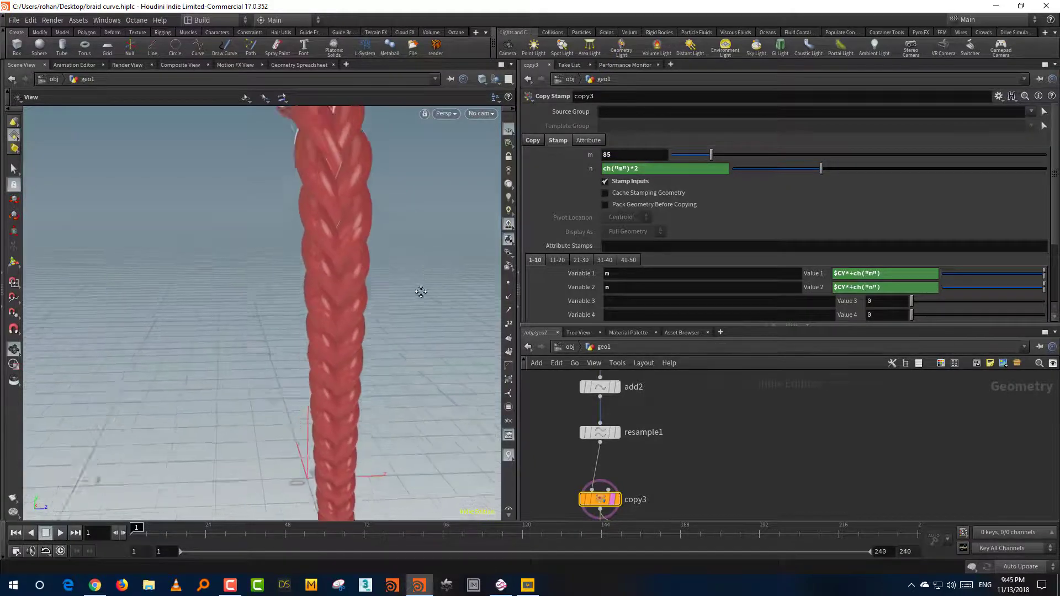
{"action": "middle_click_drag", "start_coordinate": [414, 220], "coordinate": [401, 283]}
{"action": "left_click_drag", "start_coordinate": [401, 283], "coordinate": [386, 320]}
{"action": "left_click_drag", "start_coordinate": [386, 268], "coordinate": [390, 315]}
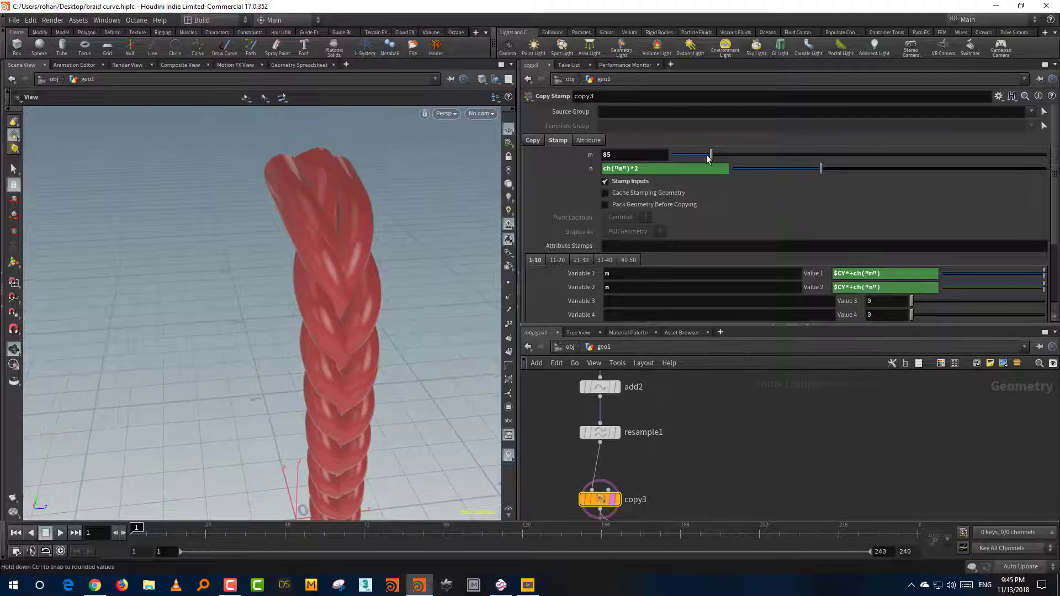
Lower copy3's m offset further to 71 and inspect the whole braid
{"action": "left_click_drag", "start_coordinate": [711, 156], "coordinate": [705, 159]}
{"action": "left_click_drag", "start_coordinate": [703, 157], "coordinate": [703, 150]}
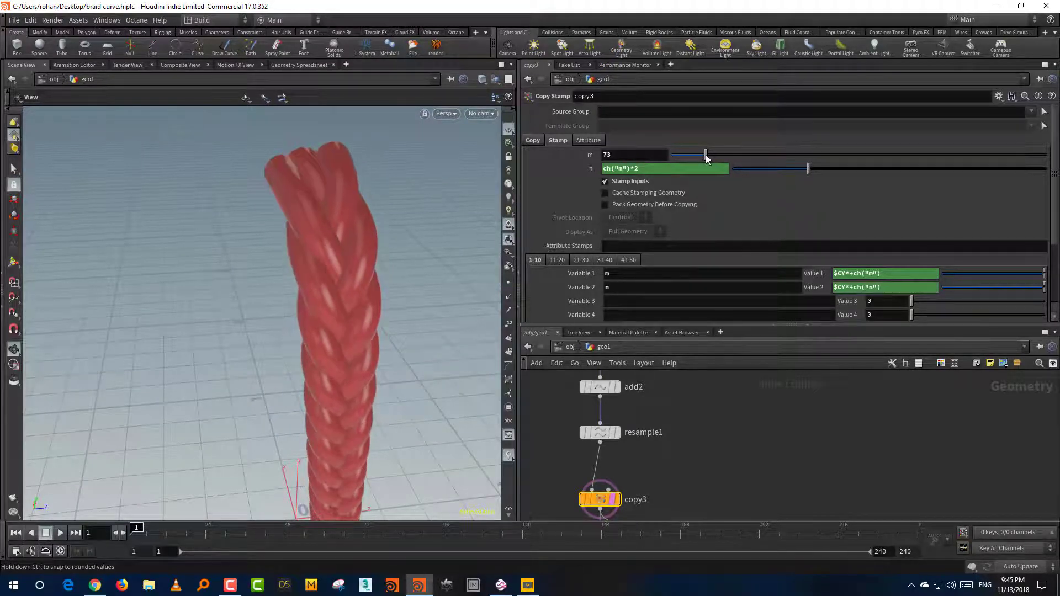
{"action": "middle_click_drag", "start_coordinate": [405, 367], "coordinate": [371, 257]}
{"action": "left_click_drag", "start_coordinate": [371, 257], "coordinate": [420, 293]}
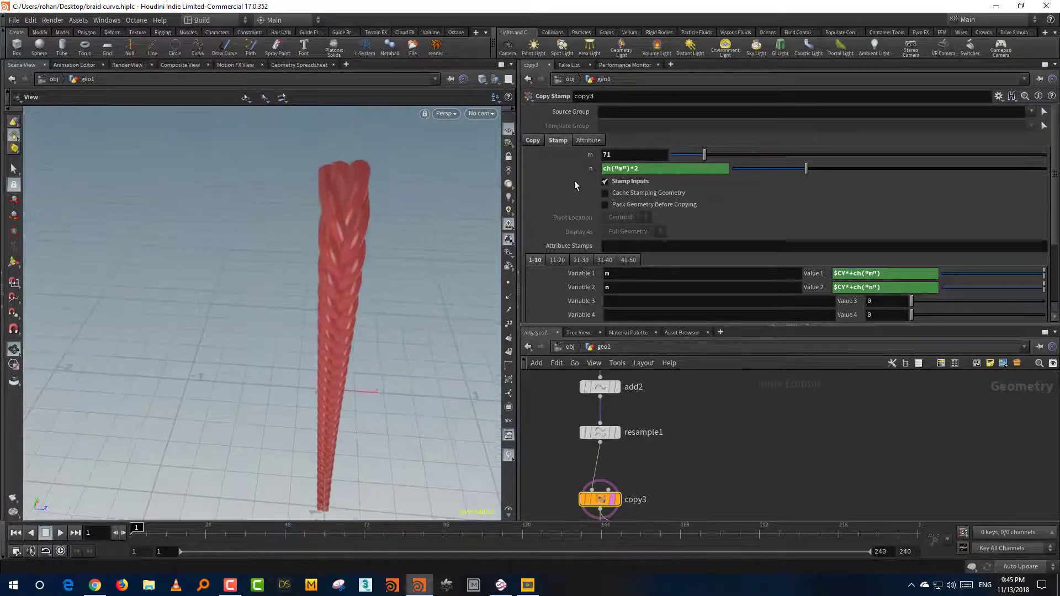
Review copy3's number of copies and the stamp value expressions that use m and n
{"action": "left_click", "coordinate": [532, 140]}
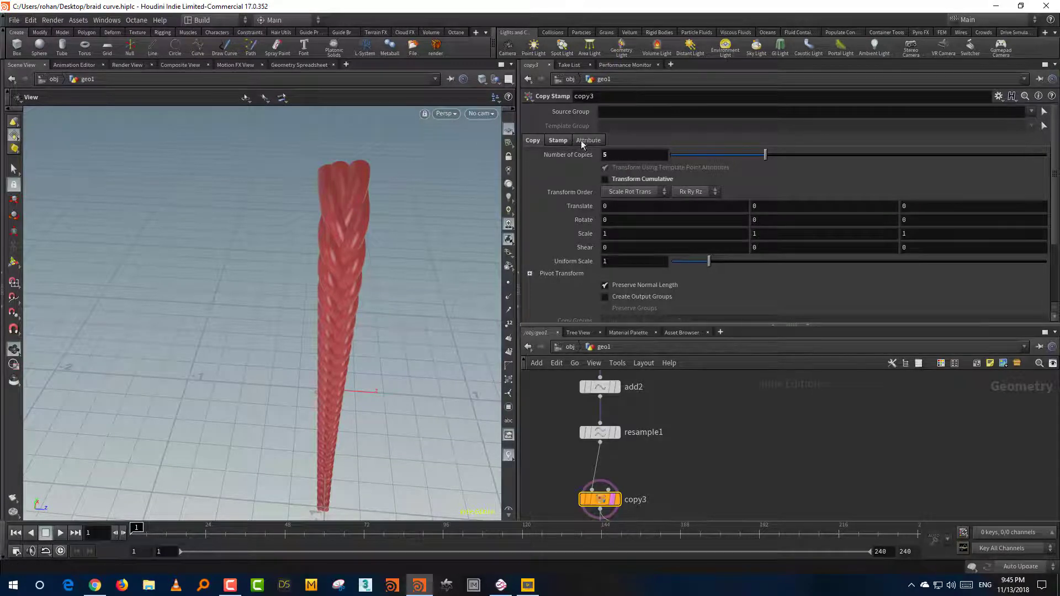
{"action": "left_click", "coordinate": [557, 140]}
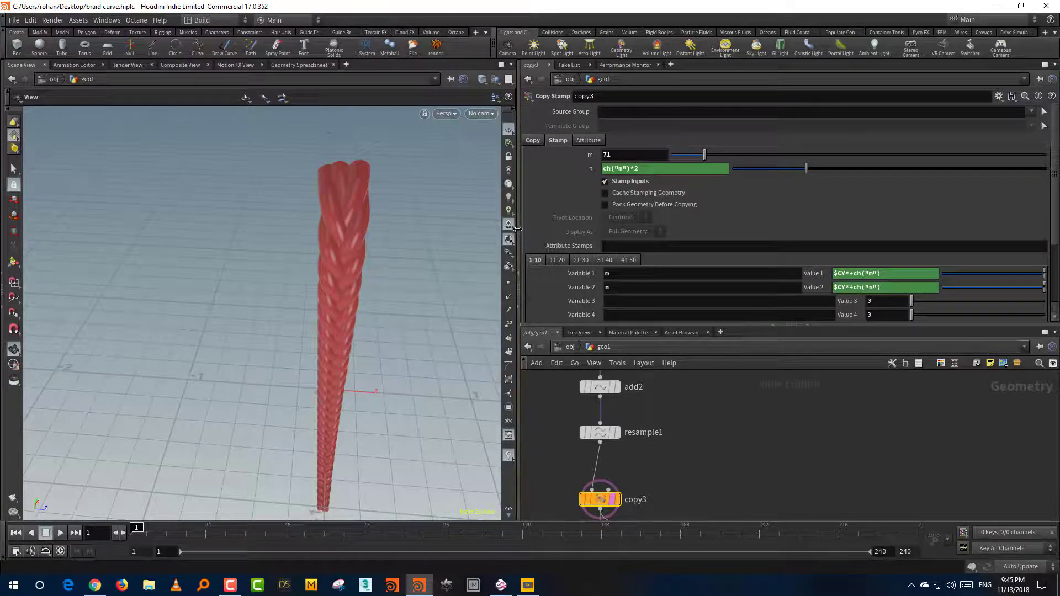
{"action": "left_click_drag", "start_coordinate": [511, 235], "coordinate": [500, 232]}
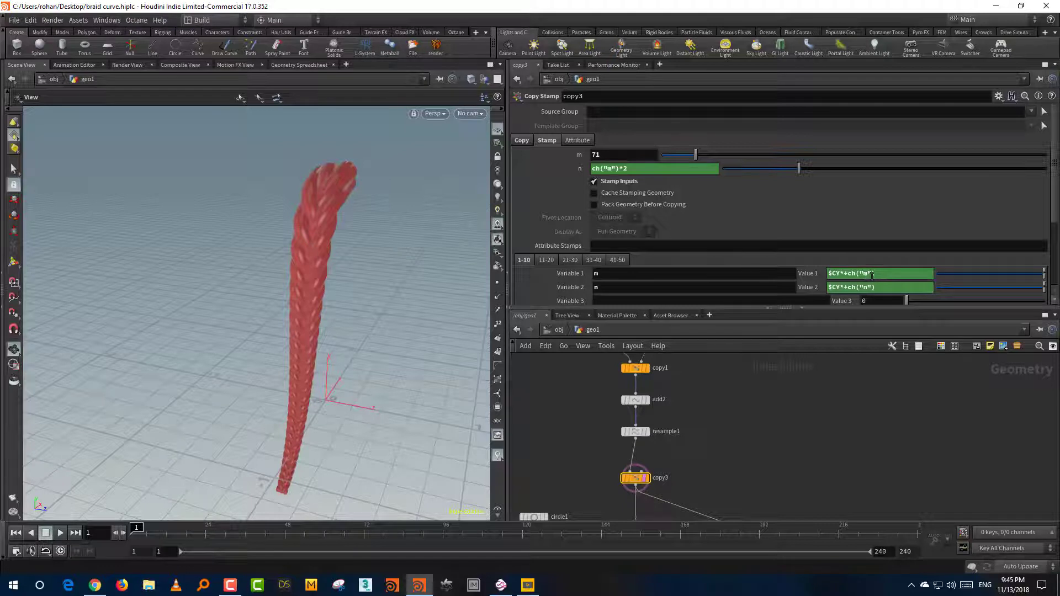
{"action": "key", "text": "Return"}
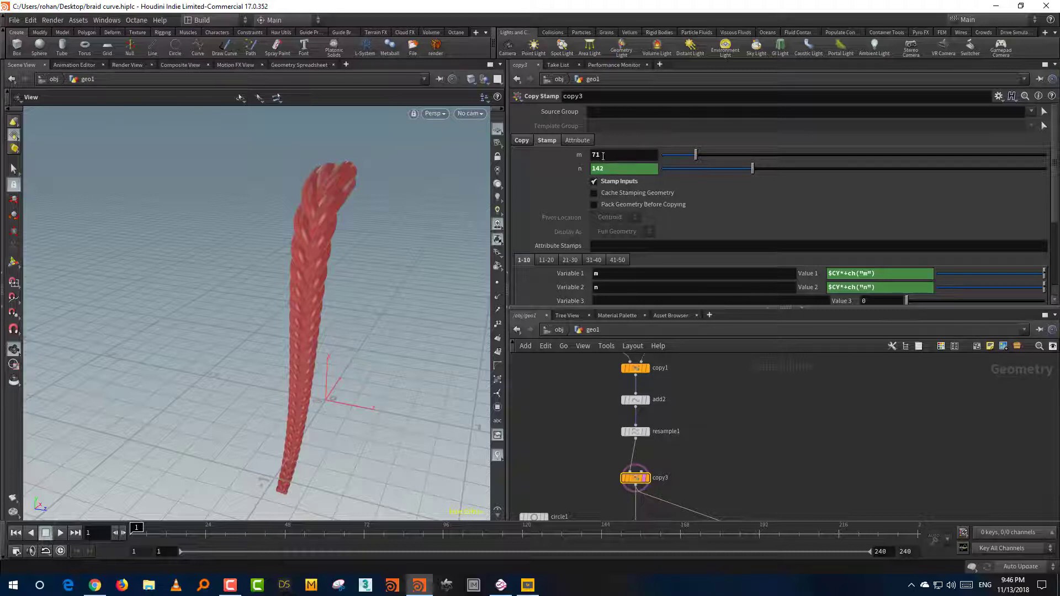
Set copy3's m offset to 70 and check the braid
{"action": "left_click_drag", "start_coordinate": [603, 156], "coordinate": [594, 157]}
{"action": "type", "text": "70"}
{"action": "key", "text": "Return"}
{"action": "left_click_drag", "start_coordinate": [386, 338], "coordinate": [357, 309]}
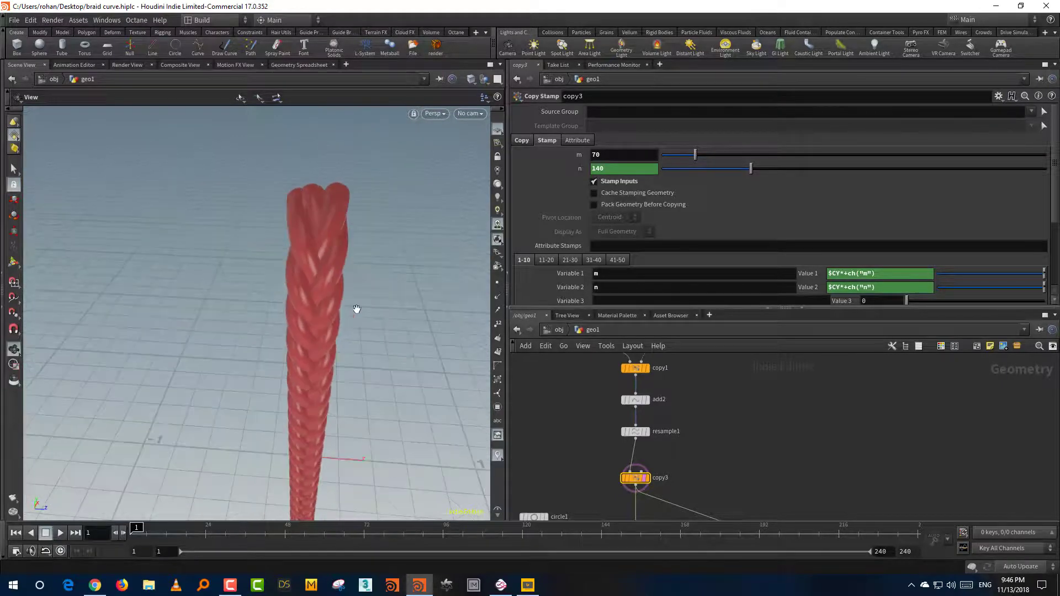
In the controls wrangle, add a middle point to ramp D at position 0.465116 with value 0.233333, and inspect the braid
{"action": "middle_click_drag", "start_coordinate": [767, 363], "coordinate": [743, 516]}
{"action": "left_click_drag", "start_coordinate": [685, 415], "coordinate": [595, 445]}
{"action": "scroll", "coordinate": [1055, 252], "scroll_direction": "down", "scroll_amount": 10}
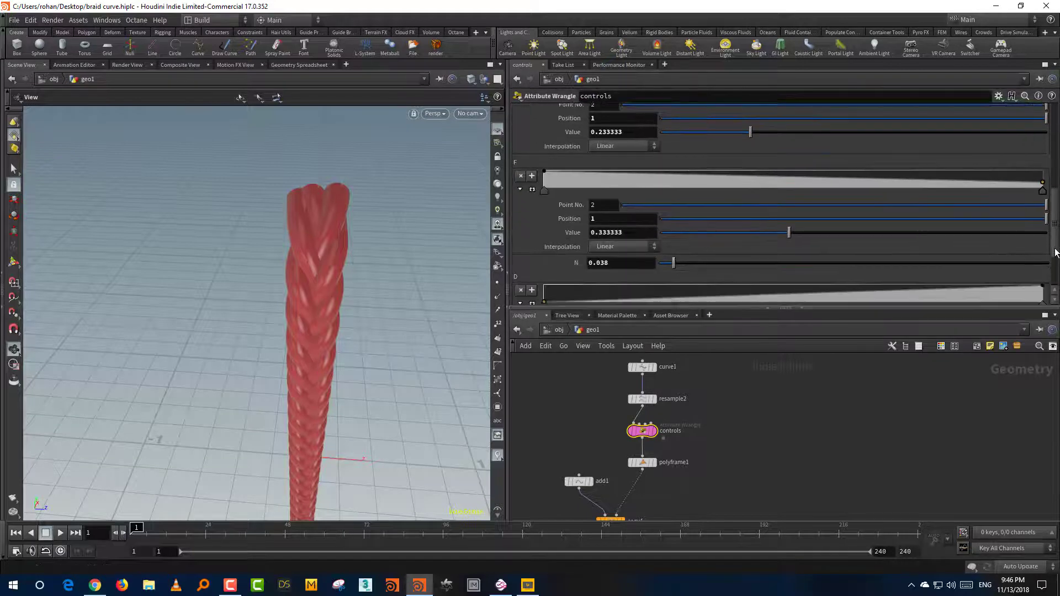
{"action": "scroll", "coordinate": [1055, 252], "scroll_direction": "down", "scroll_amount": 2}
{"action": "left_click_drag", "start_coordinate": [773, 269], "coordinate": [776, 272]}
{"action": "left_click_drag", "start_coordinate": [326, 423], "coordinate": [402, 376]}
{"action": "middle_click_drag", "start_coordinate": [403, 376], "coordinate": [392, 297]}
{"action": "right_click_drag", "start_coordinate": [391, 297], "coordinate": [352, 280]}
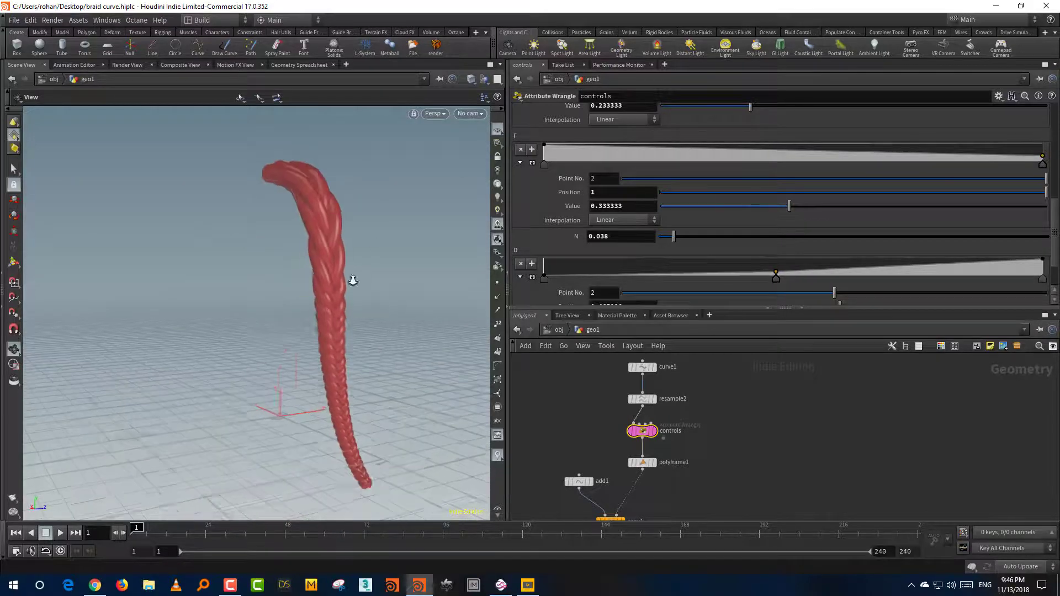
Set the controls wrangle's Fr to 6.63 to loosen the braid's weave
{"action": "scroll", "coordinate": [780, 289], "scroll_direction": "down", "scroll_amount": 4}
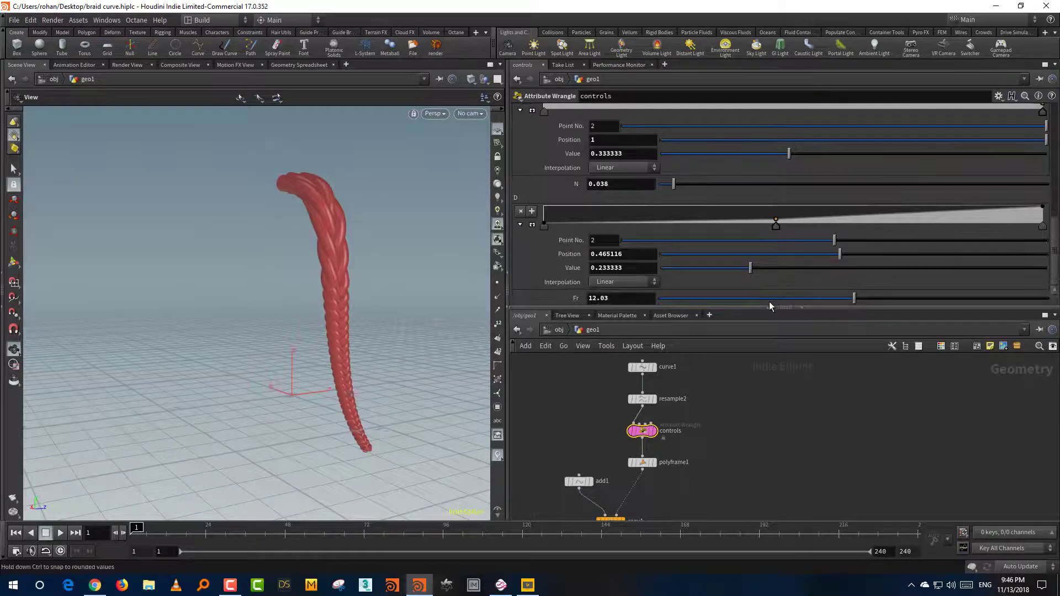
{"action": "left_click", "coordinate": [769, 303]}
{"action": "left_click", "coordinate": [754, 302]}
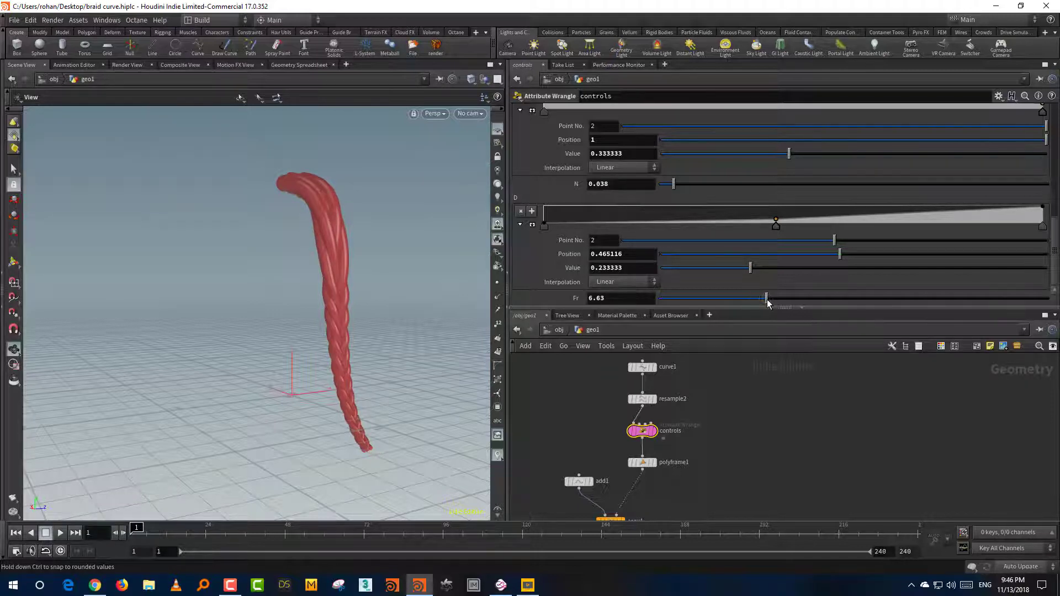
{"action": "left_click", "coordinate": [766, 300]}
{"action": "left_click_drag", "start_coordinate": [392, 371], "coordinate": [331, 379]}
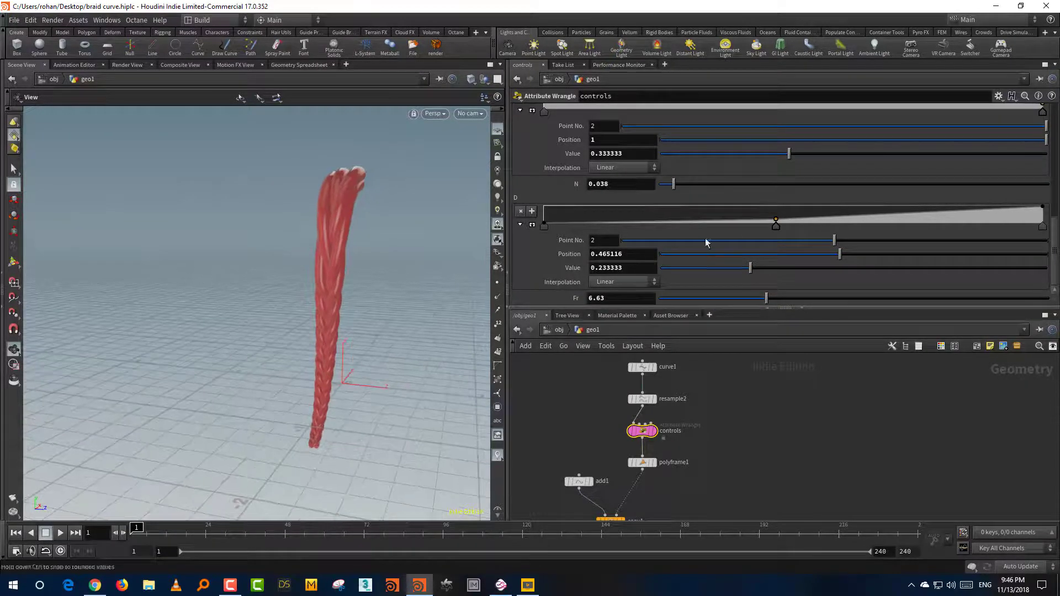
Add a ramp D point at position 0.3134 with value 0, and inspect the straightened upper strands
{"action": "right_click", "coordinate": [702, 223]}
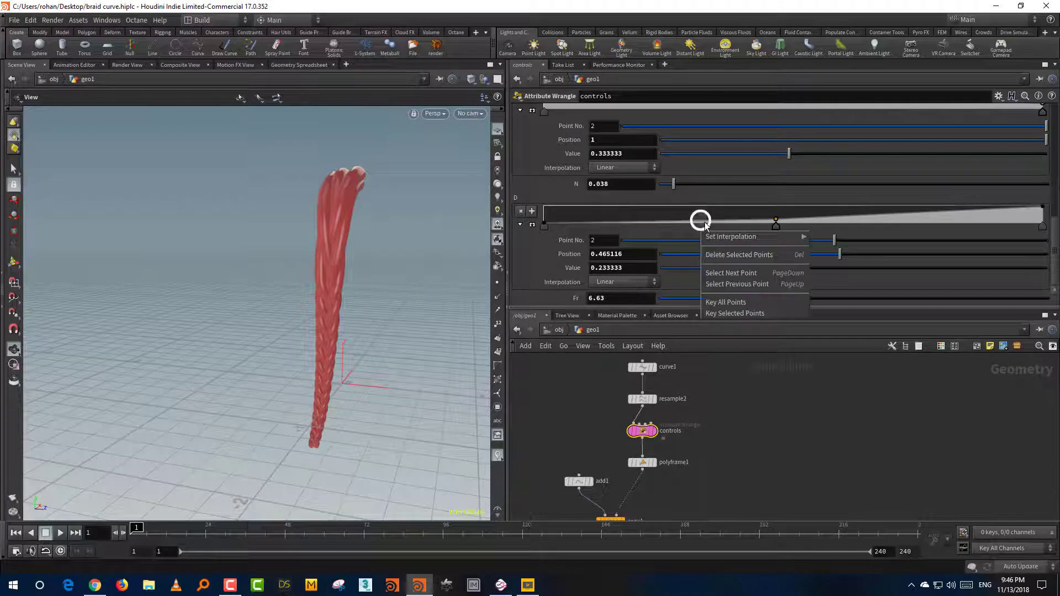
{"action": "key", "text": "Escape"}
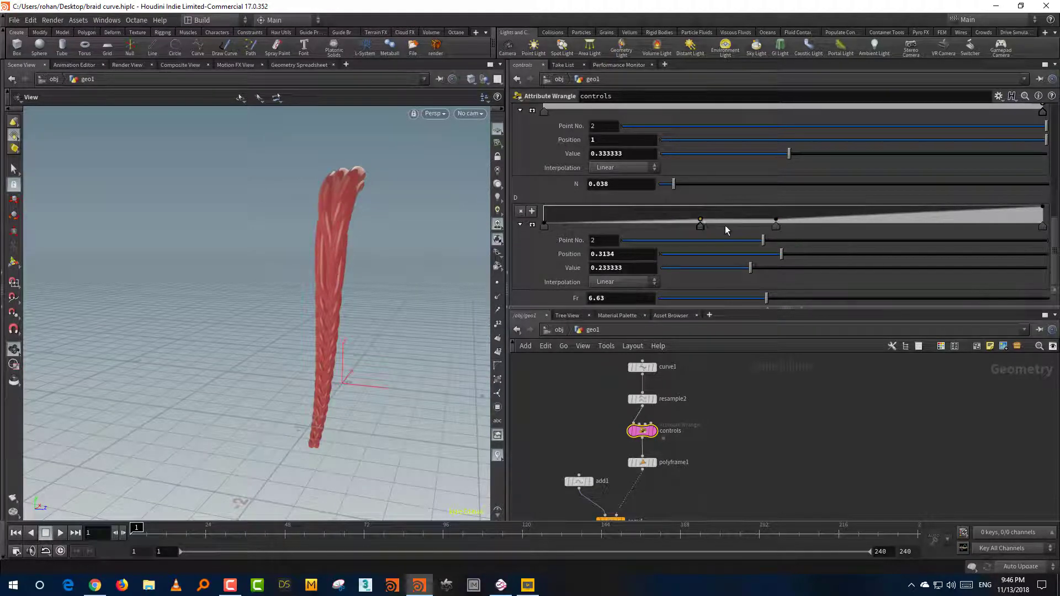
{"action": "left_click", "coordinate": [700, 223]}
{"action": "left_click_drag", "start_coordinate": [667, 270], "coordinate": [657, 270]}
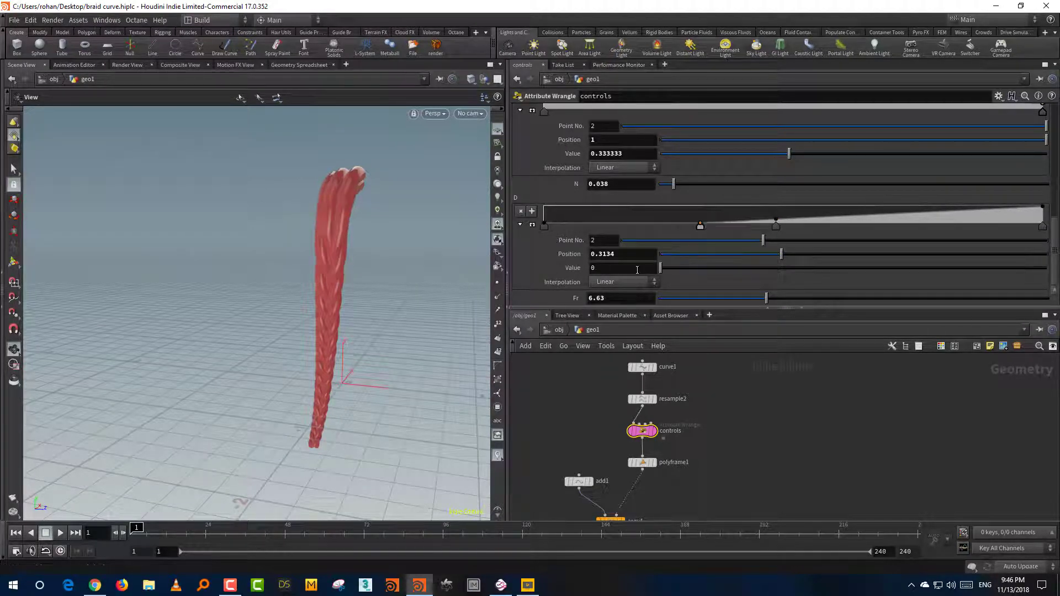
{"action": "left_click_drag", "start_coordinate": [416, 372], "coordinate": [433, 391]}
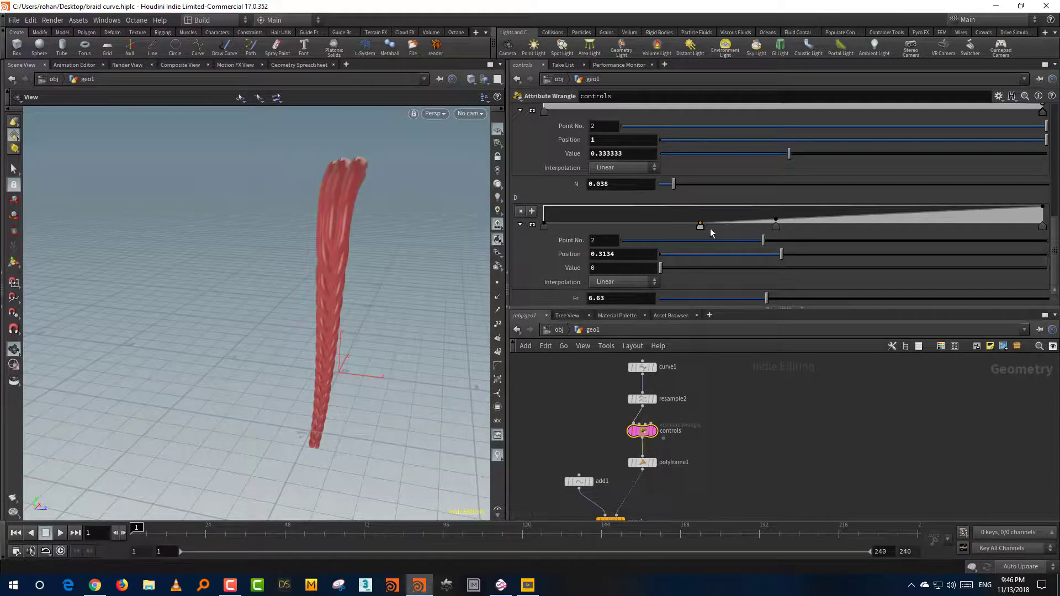
{"action": "left_click", "coordinate": [643, 280]}
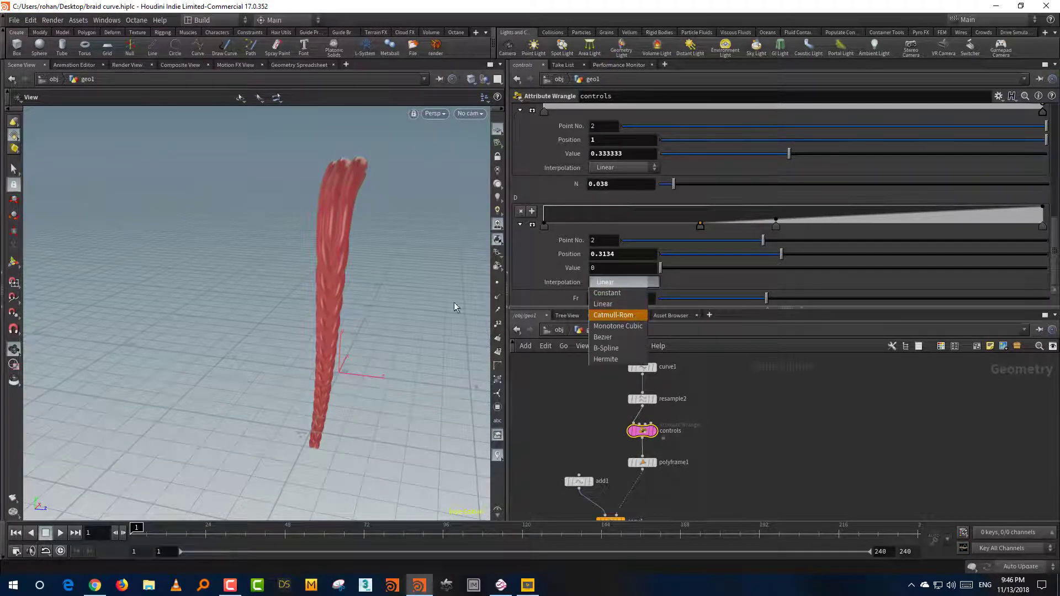
{"action": "left_click", "coordinate": [419, 273]}
{"action": "left_click_drag", "start_coordinate": [367, 260], "coordinate": [259, 312]}
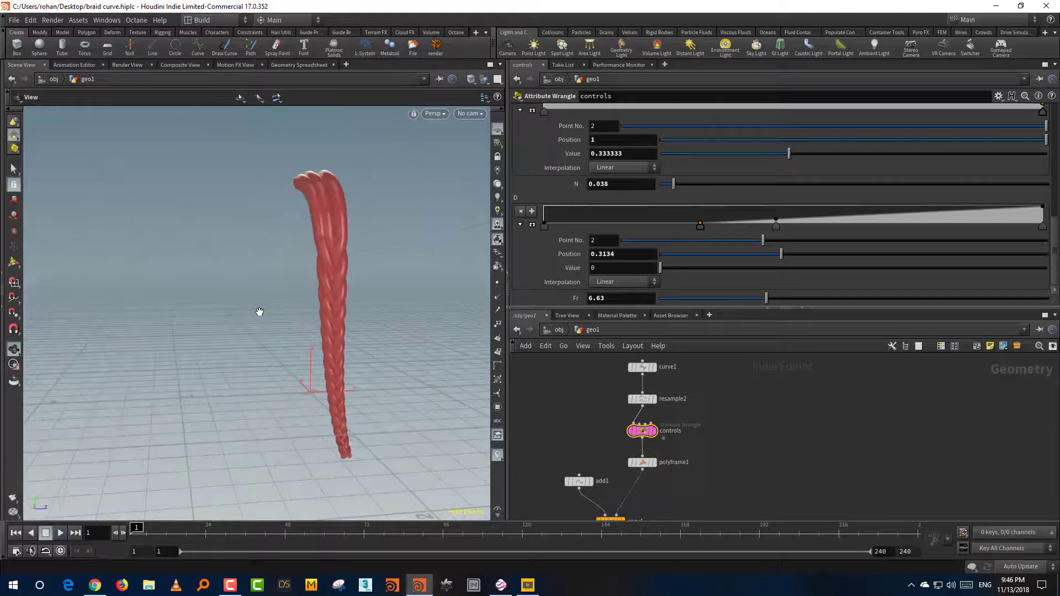
{"action": "scroll", "coordinate": [259, 312], "scroll_direction": "up", "scroll_amount": 3}
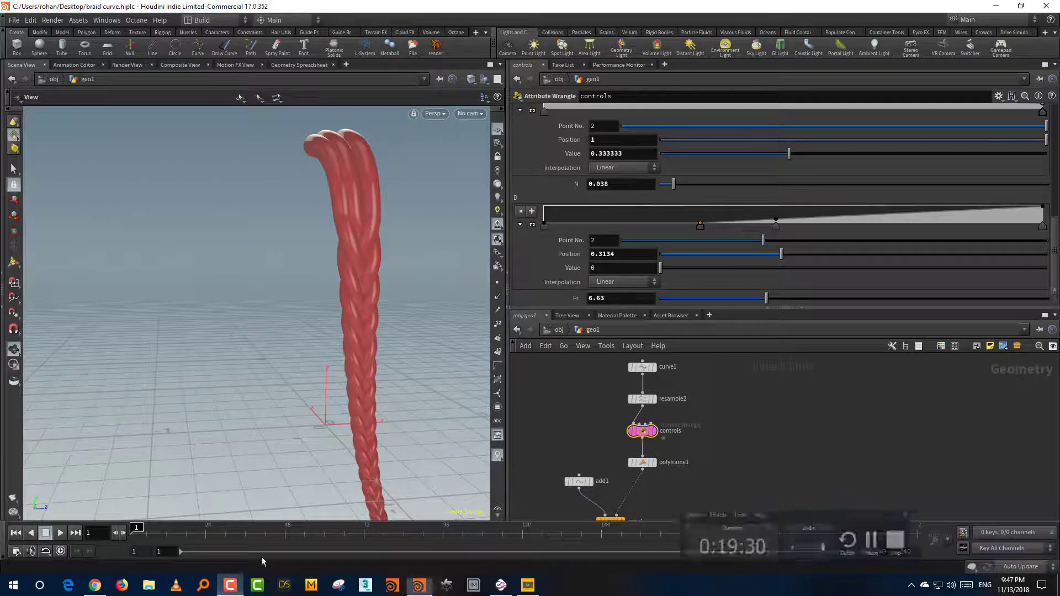
Move ramp D's second point to position 0.293466 and set the first two points' interpolation to B-Spline
{"action": "left_click_drag", "start_coordinate": [699, 226], "coordinate": [690, 226]}
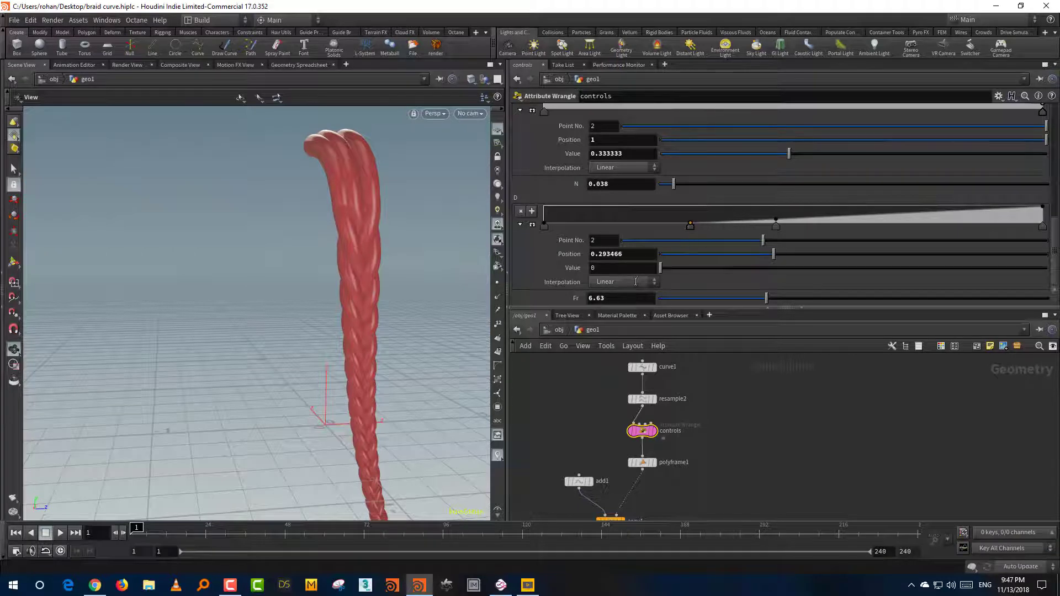
{"action": "left_click", "coordinate": [634, 283]}
{"action": "left_click", "coordinate": [628, 347]}
{"action": "left_click", "coordinate": [543, 226]}
{"action": "left_click", "coordinate": [625, 282]}
{"action": "left_click", "coordinate": [625, 347]}
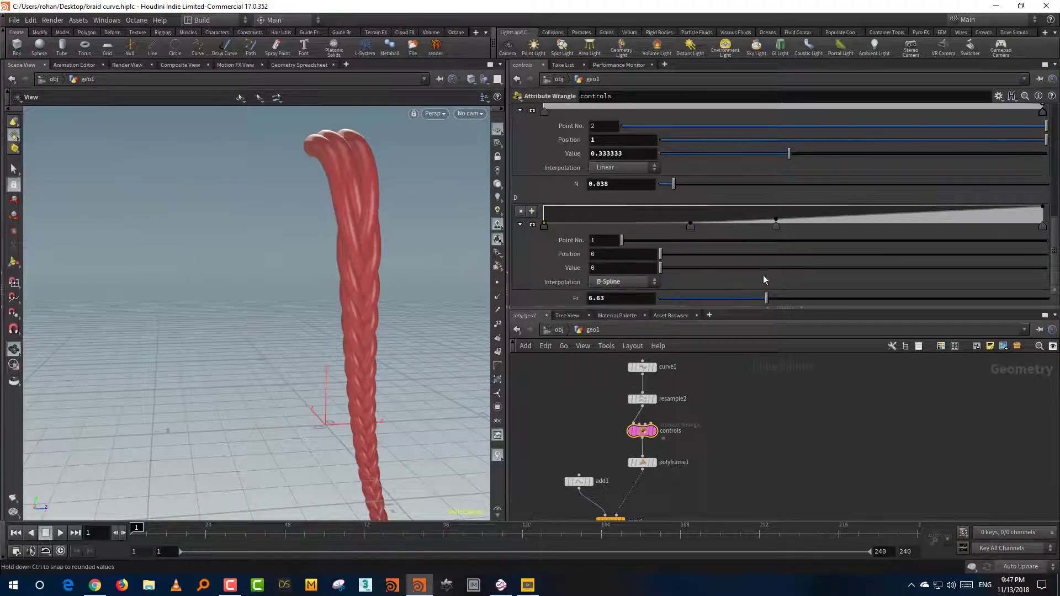
{"action": "left_click_drag", "start_coordinate": [418, 331], "coordinate": [398, 259]}
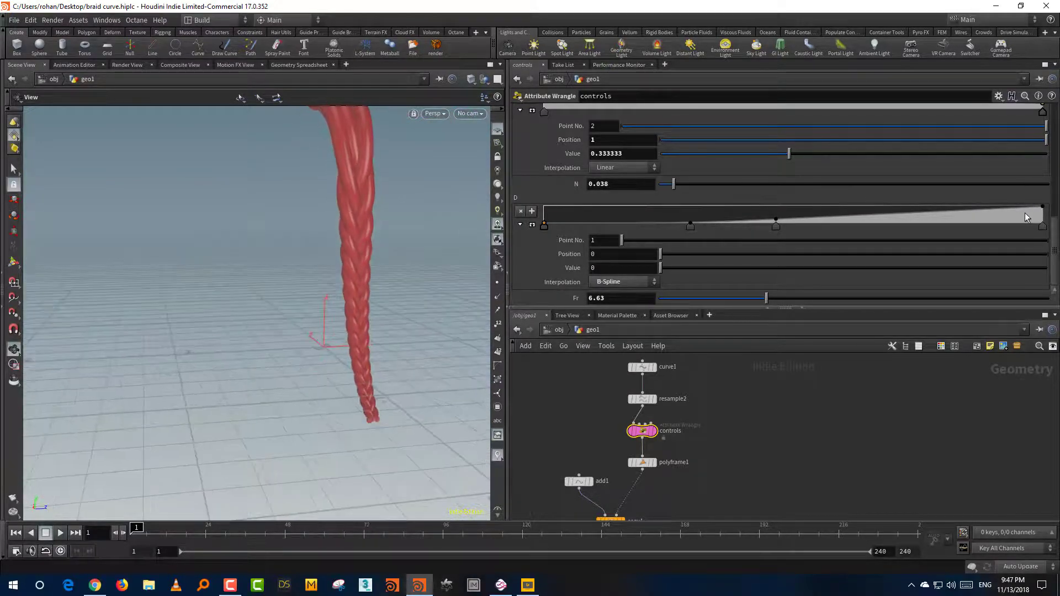
Add a point near the end of ramp D and lower the final point's value to 0.766667
{"action": "left_click_drag", "start_coordinate": [1012, 211], "coordinate": [1046, 215]}
{"action": "left_click", "coordinate": [1041, 207]}
{"action": "left_click_drag", "start_coordinate": [370, 375], "coordinate": [343, 364]}
{"action": "middle_click_drag", "start_coordinate": [835, 470], "coordinate": [829, 422]}
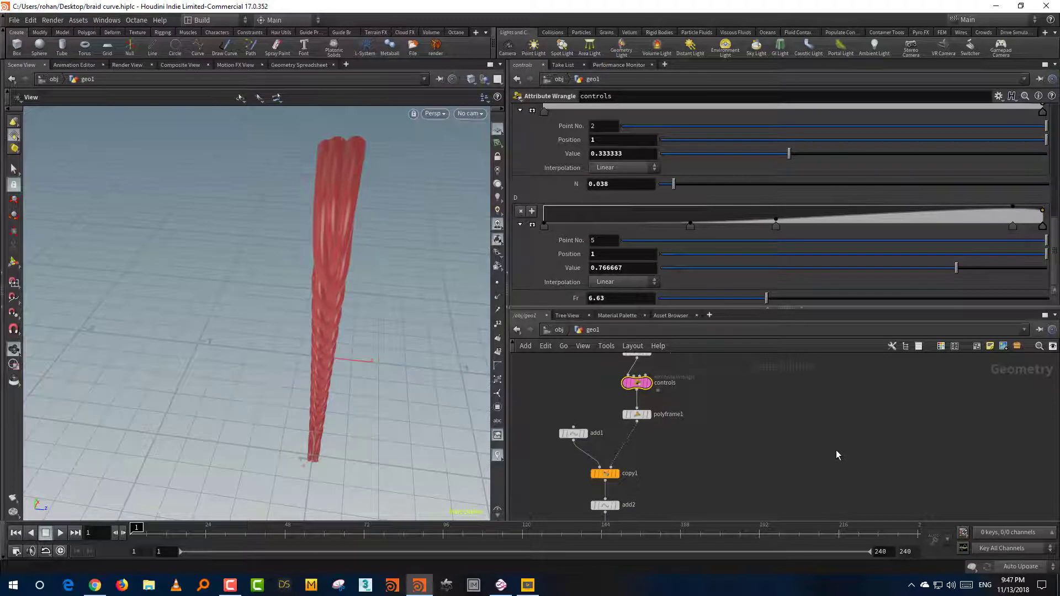
Line up the circle1 and scatter1 nodes in a straight column directly above partition1, beside the for-each block
{"action": "middle_click_drag", "start_coordinate": [821, 509], "coordinate": [804, 414]}
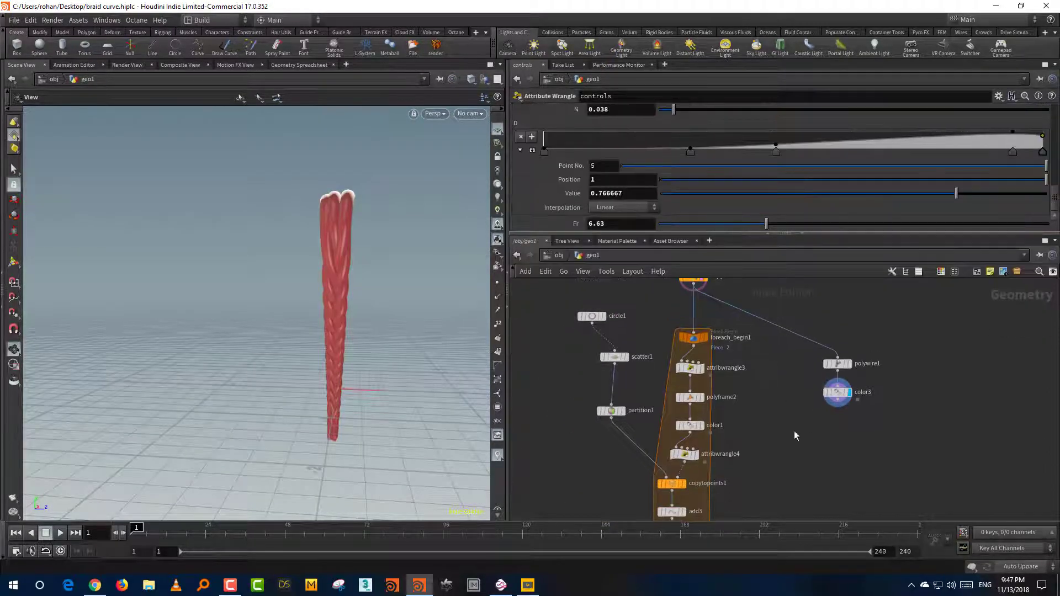
{"action": "left_click_drag", "start_coordinate": [411, 389], "coordinate": [335, 412]}
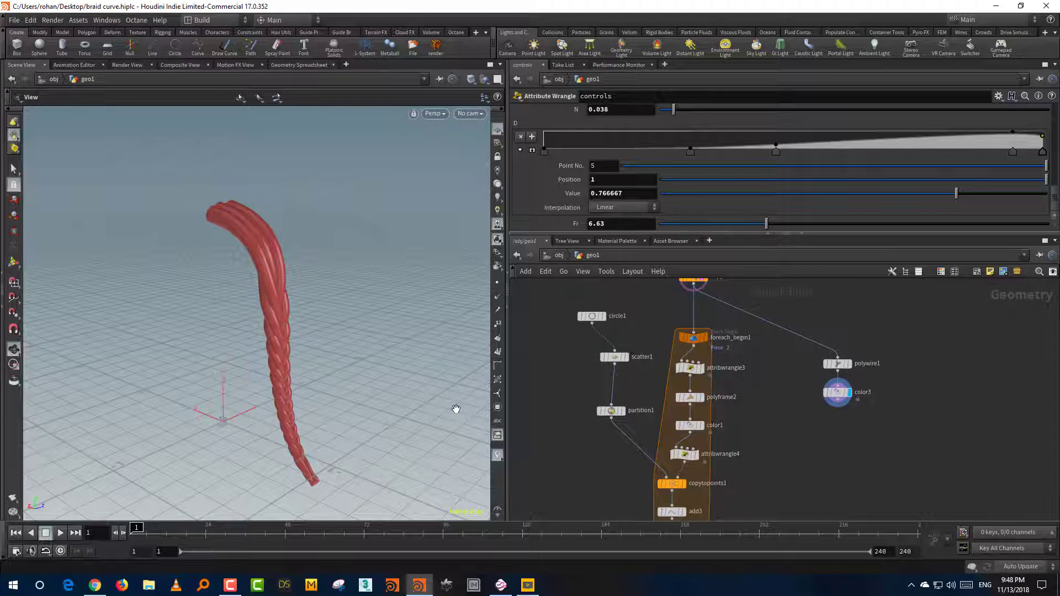
{"action": "middle_click_drag", "start_coordinate": [733, 337], "coordinate": [735, 423]}
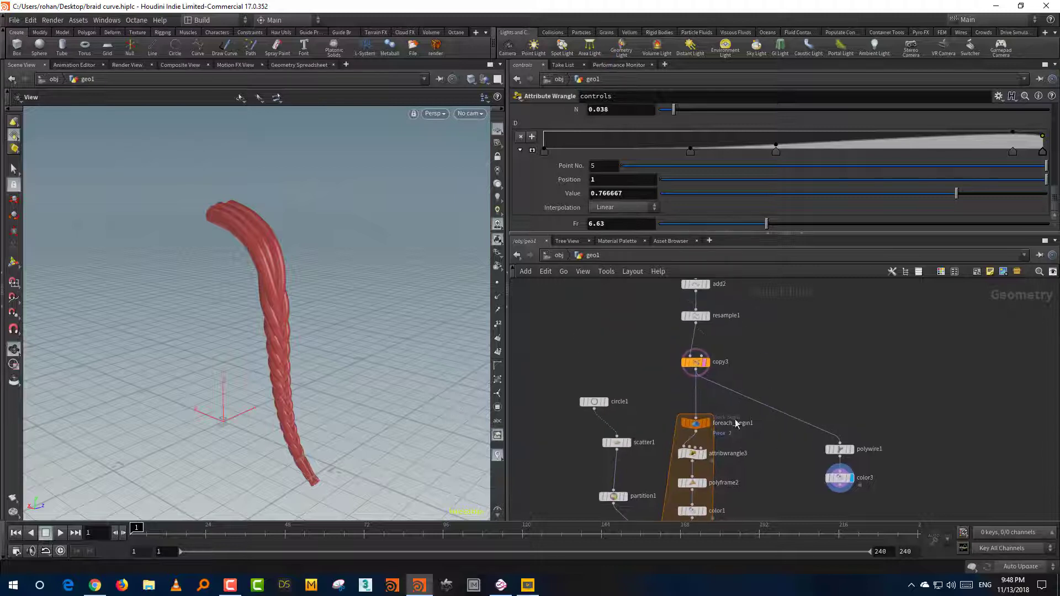
{"action": "mouse_move", "coordinate": [596, 405]}
{"action": "left_mouse_down"}
{"action": "mouse_move", "coordinate": [618, 406]}
{"action": "mouse_move", "coordinate": [612, 469]}
{"action": "left_mouse_up"}
{"action": "left_click", "coordinate": [623, 387]}
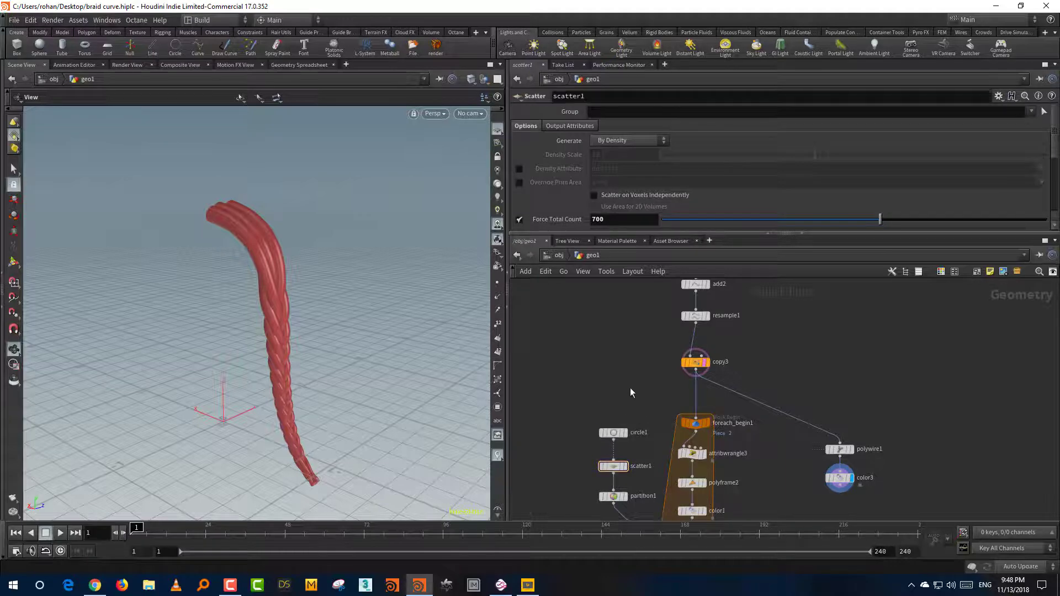
Inspect polyframe1's tangent and bitangent settings, and examine copy1's stamp expressions and its cosine and sine Translate expressions
{"action": "middle_click_drag", "start_coordinate": [631, 388], "coordinate": [623, 329]}
{"action": "left_click_drag", "start_coordinate": [376, 416], "coordinate": [373, 394]}
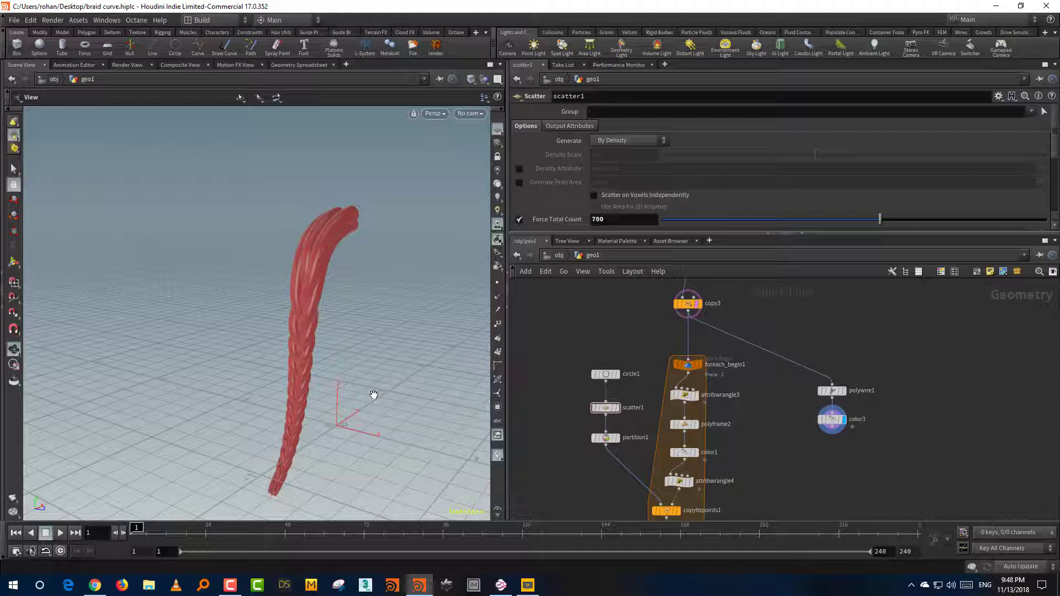
{"action": "scroll", "coordinate": [580, 352], "scroll_direction": "down", "scroll_amount": 3}
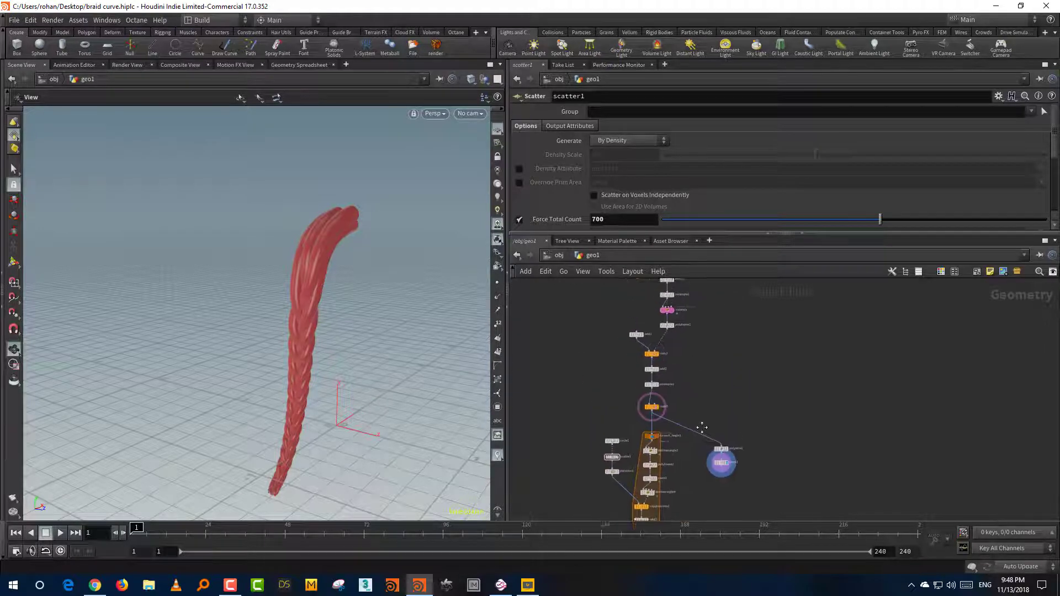
{"action": "scroll", "coordinate": [692, 387], "scroll_direction": "up", "scroll_amount": 4}
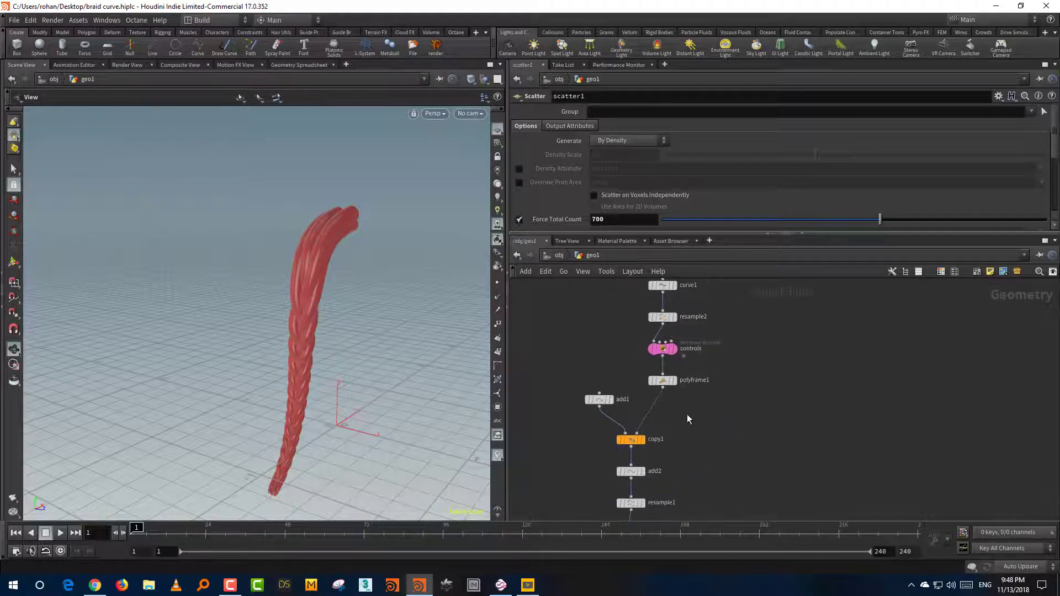
{"action": "left_click", "coordinate": [677, 409]}
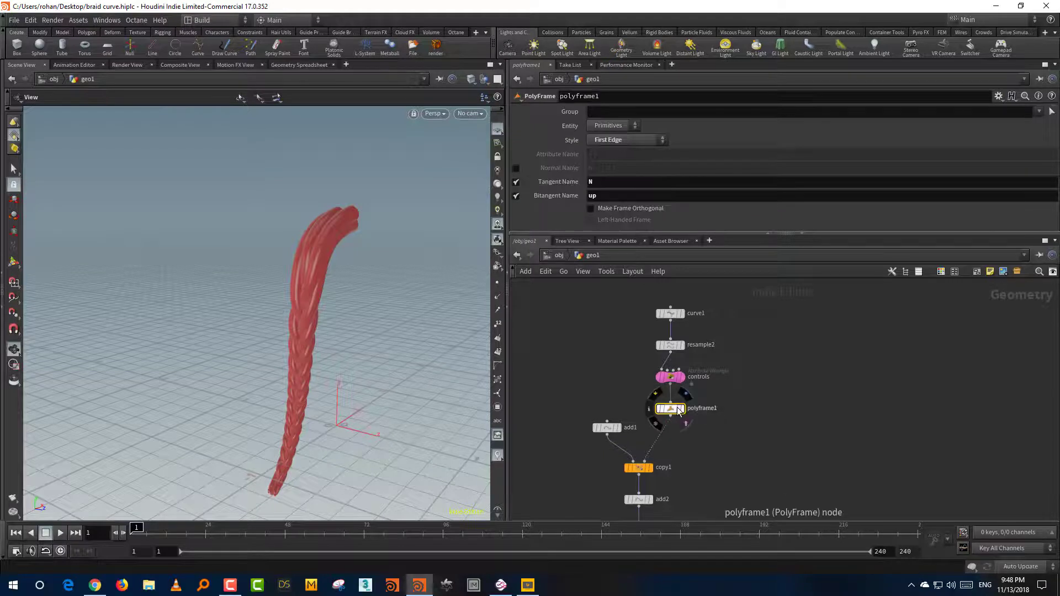
{"action": "left_click_drag", "start_coordinate": [586, 454], "coordinate": [661, 477]}
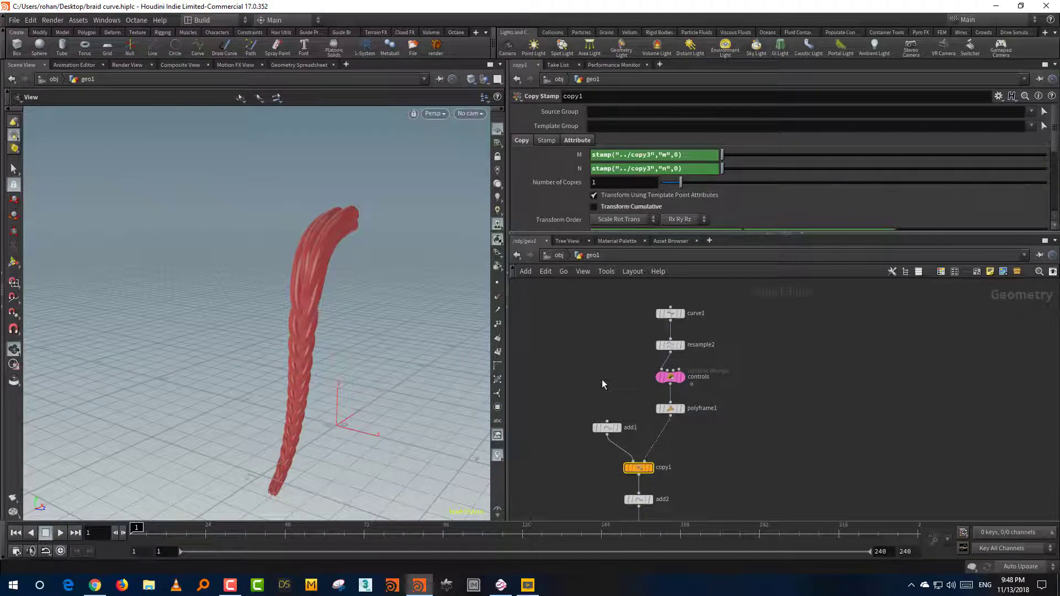
{"action": "scroll", "coordinate": [561, 211], "scroll_direction": "down", "scroll_amount": 3}
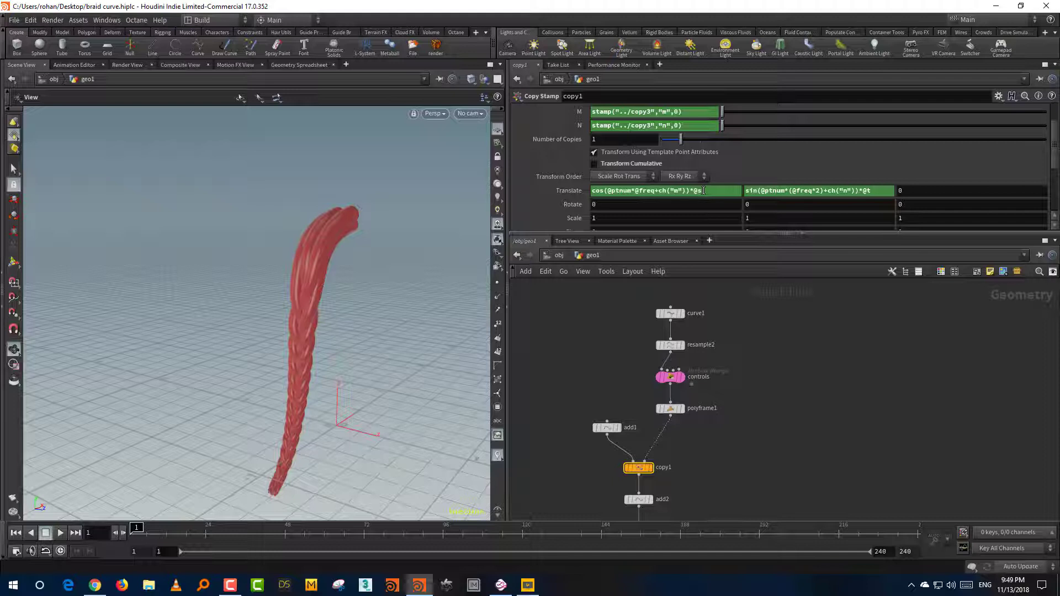
Examine the m and n stamp variables on the copy3 node that feed copy1's phase offsets
{"action": "middle_click_drag", "start_coordinate": [715, 460], "coordinate": [719, 347]}
{"action": "left_click", "coordinate": [641, 464]}
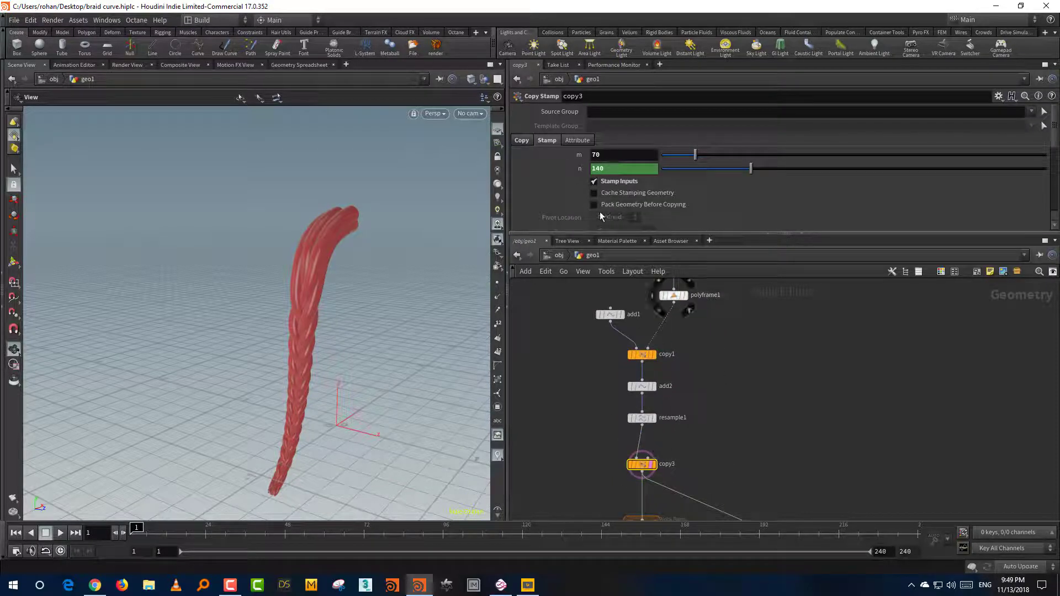
{"action": "scroll", "coordinate": [542, 184], "scroll_direction": "down", "scroll_amount": 1}
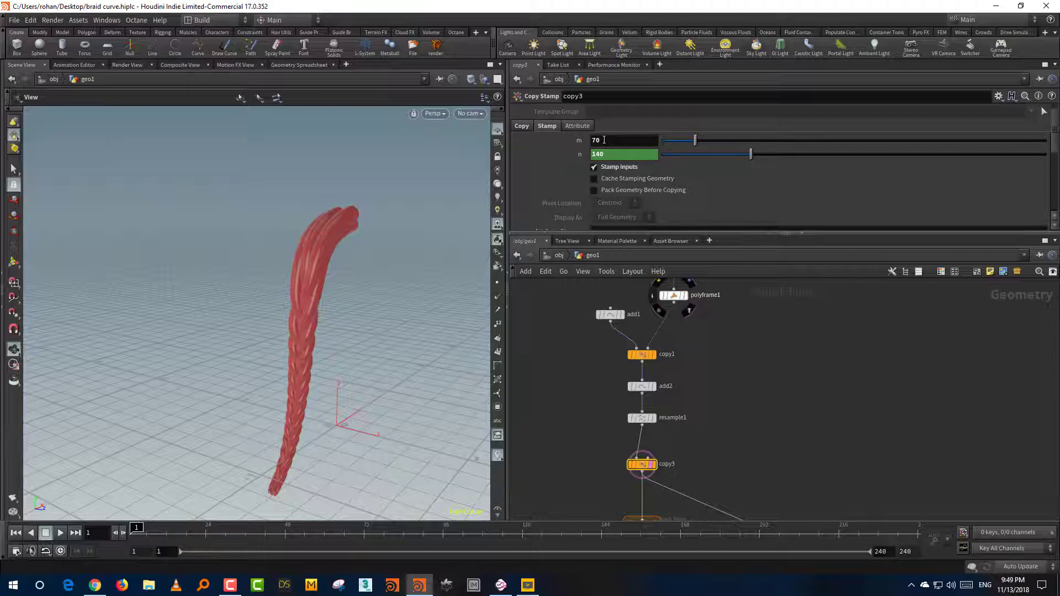
{"action": "scroll", "coordinate": [737, 424], "scroll_direction": "down", "scroll_amount": 3}
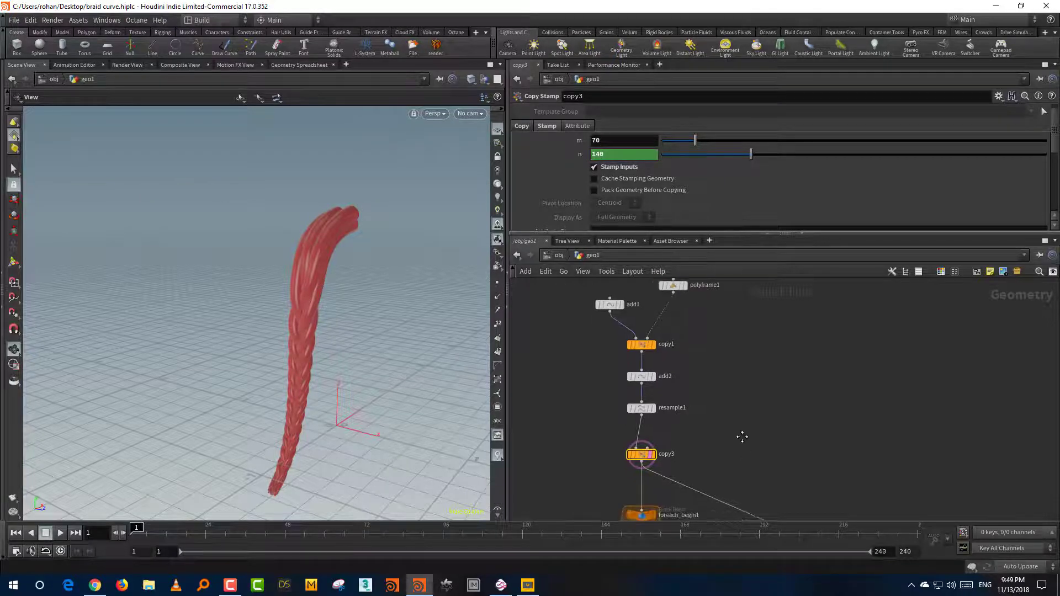